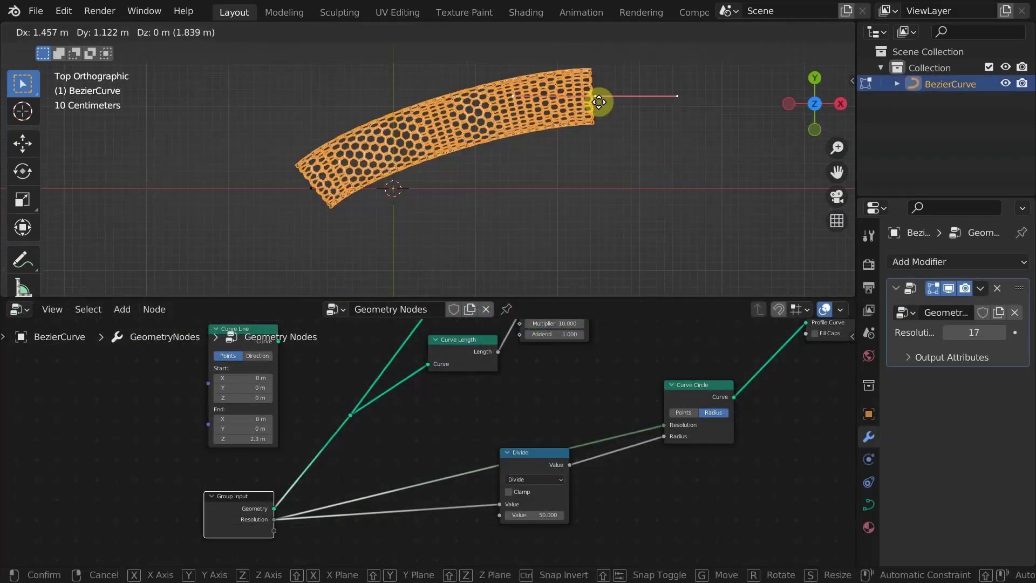
{"action": "left_click", "coordinate": [529, 194]}
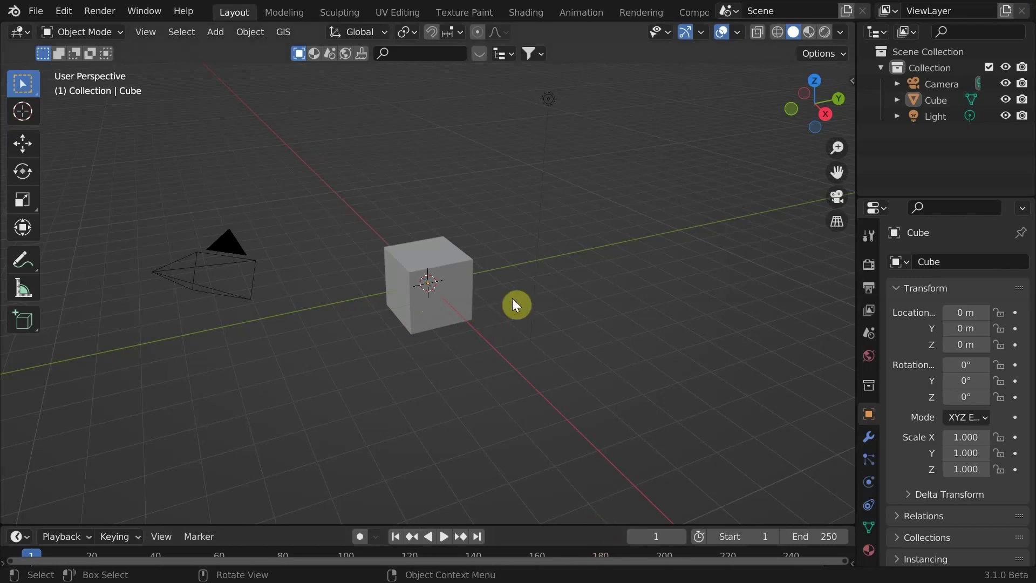
Delete all the default objects from the scene, including the camera, cube and light
{"action": "key", "text": "a"}
{"action": "key", "text": "x"}
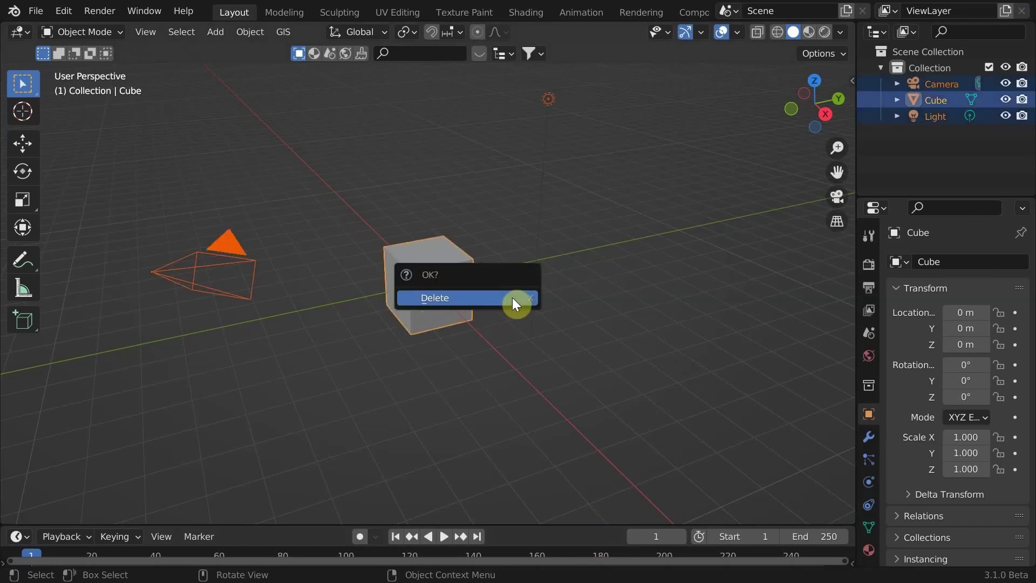
{"action": "left_click", "coordinate": [513, 298]}
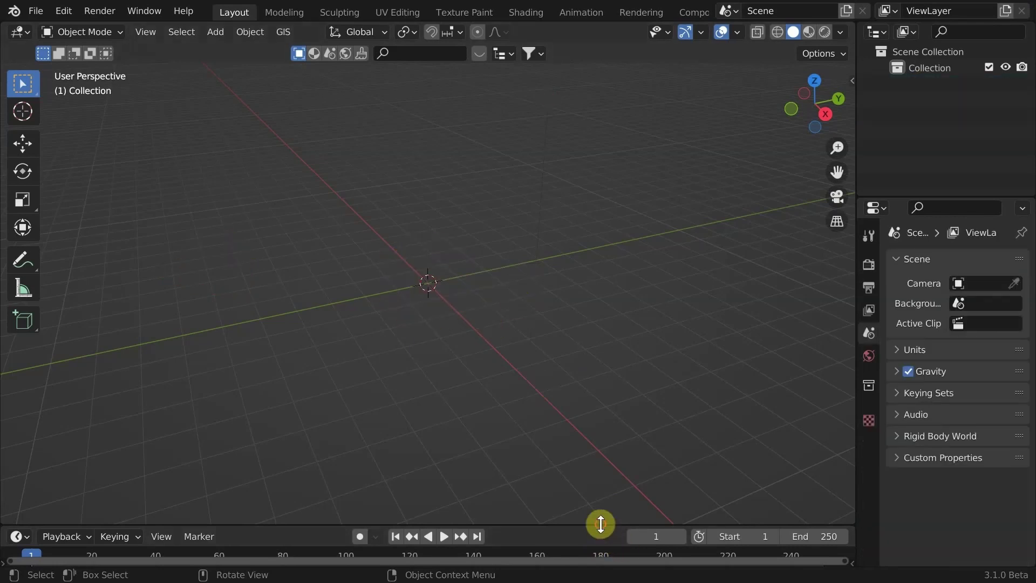
Enlarge the timeline area, switch it to the Geometry Node Editor and hide its sidebar
{"action": "left_click_drag", "start_coordinate": [601, 524], "coordinate": [600, 309]}
{"action": "left_click", "coordinate": [24, 325]}
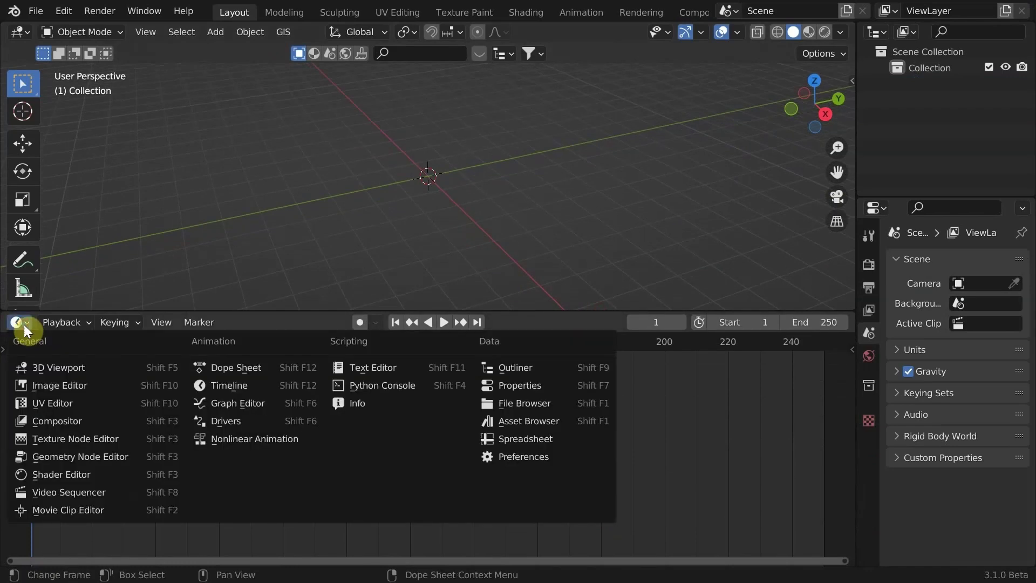
{"action": "left_click", "coordinate": [92, 456]}
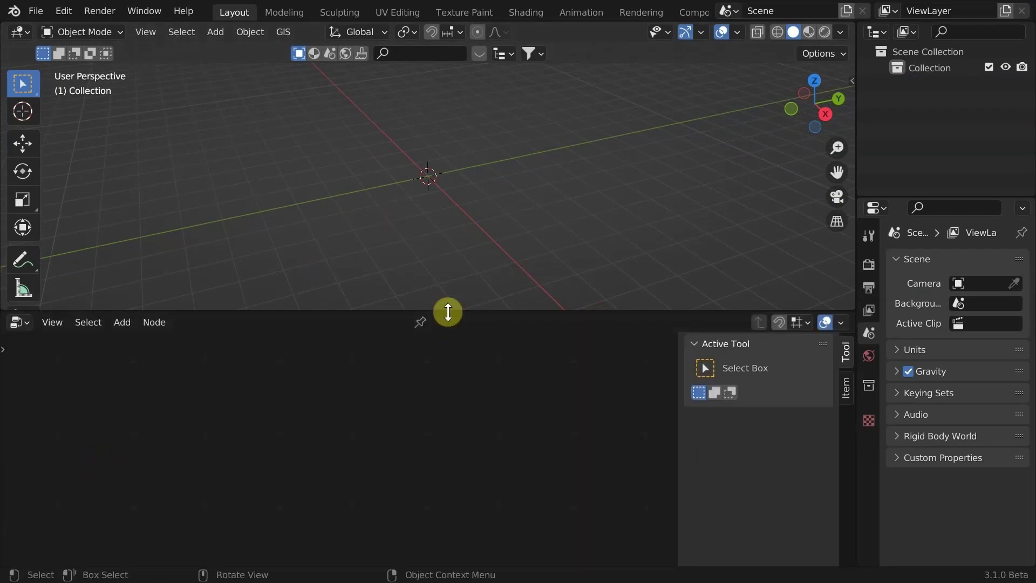
{"action": "left_click_drag", "start_coordinate": [448, 311], "coordinate": [448, 339]}
{"action": "key", "text": "n"}
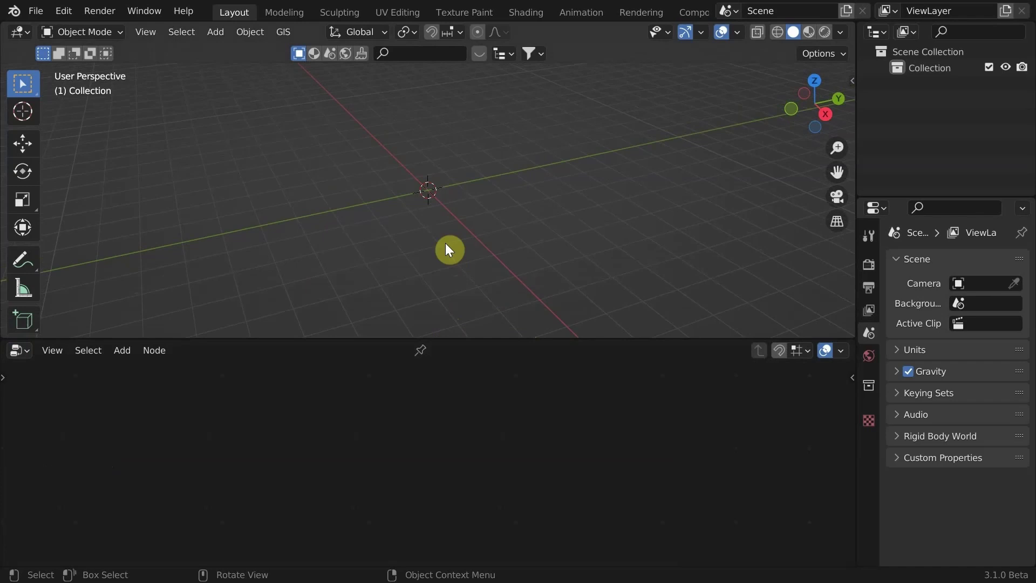
Add a Bezier curve and create a new geometry node tree for it, giving the node editor more height
{"action": "key", "text": "shift+a"}
{"action": "mouse_move", "coordinate": [400, 226]}
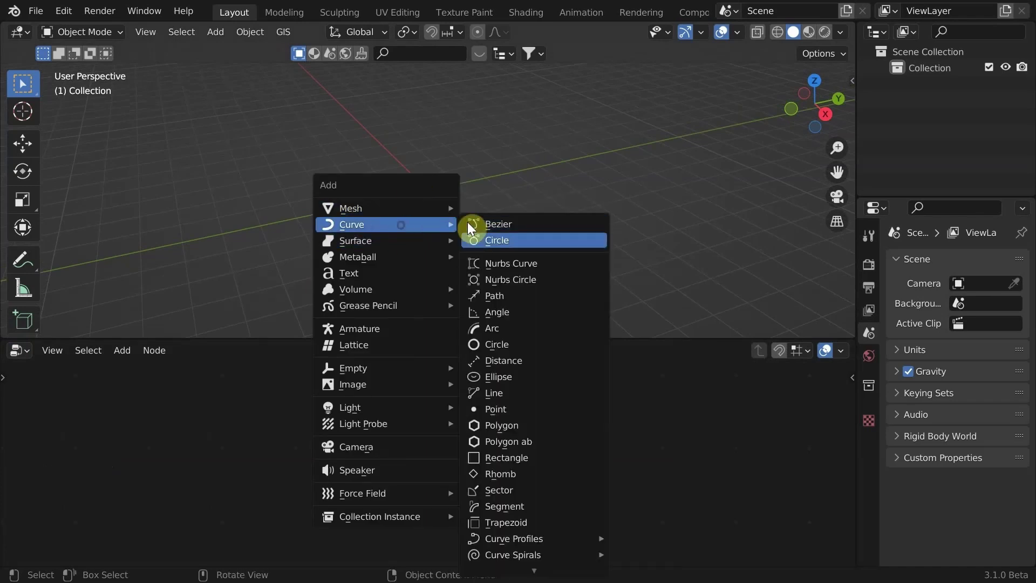
{"action": "left_click", "coordinate": [469, 223]}
{"action": "middle_click_drag", "start_coordinate": [407, 232], "coordinate": [448, 263]}
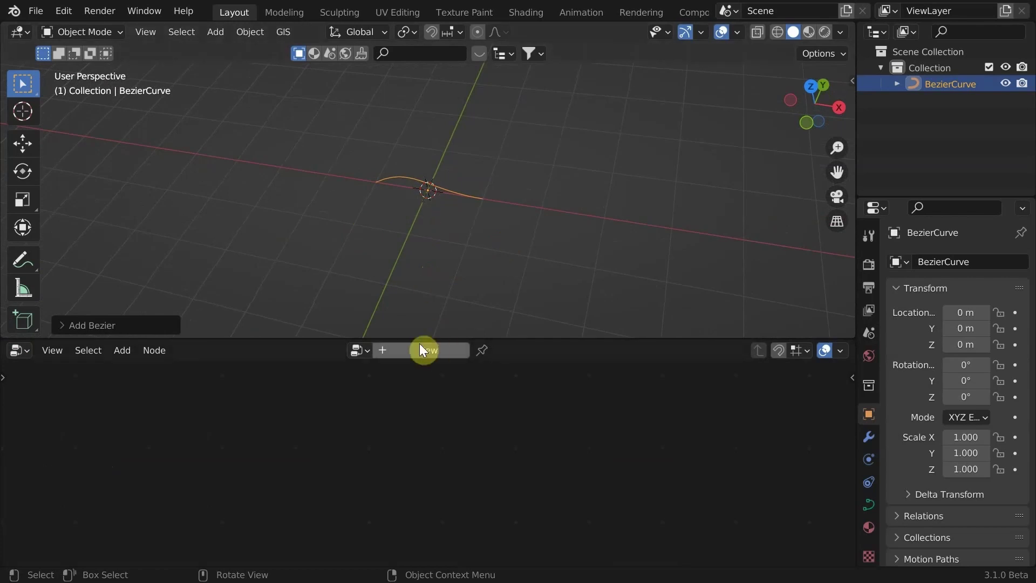
{"action": "left_click", "coordinate": [406, 350]}
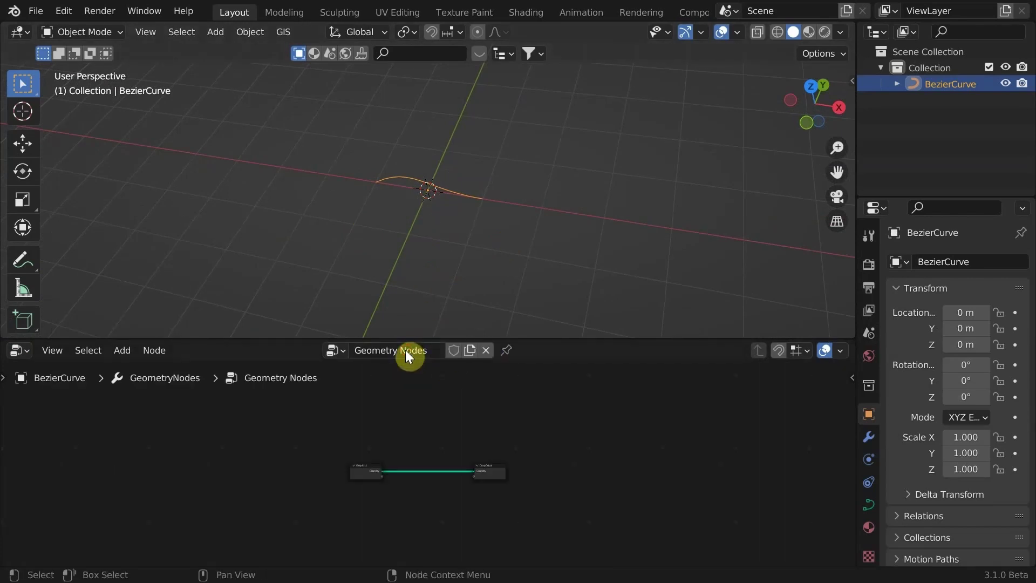
{"action": "left_click_drag", "start_coordinate": [480, 339], "coordinate": [483, 298]}
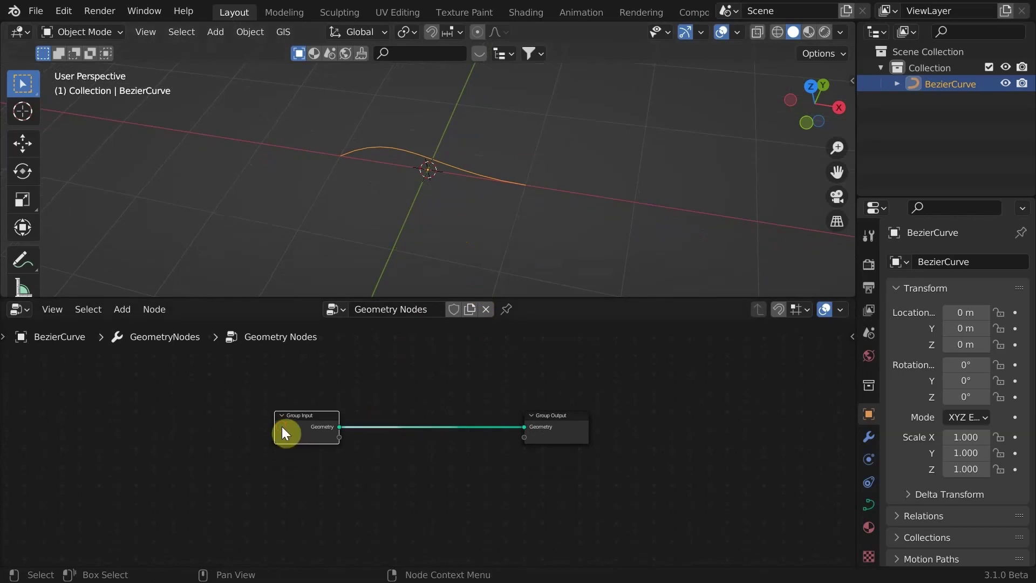
Replace the Group Input node with a Curve Line node connected to Group Output, and view the line from the front
{"action": "key", "text": "x"}
{"action": "key", "text": "shift+a"}
{"action": "left_click", "coordinate": [216, 251]}
{"action": "type", "text": "c"}
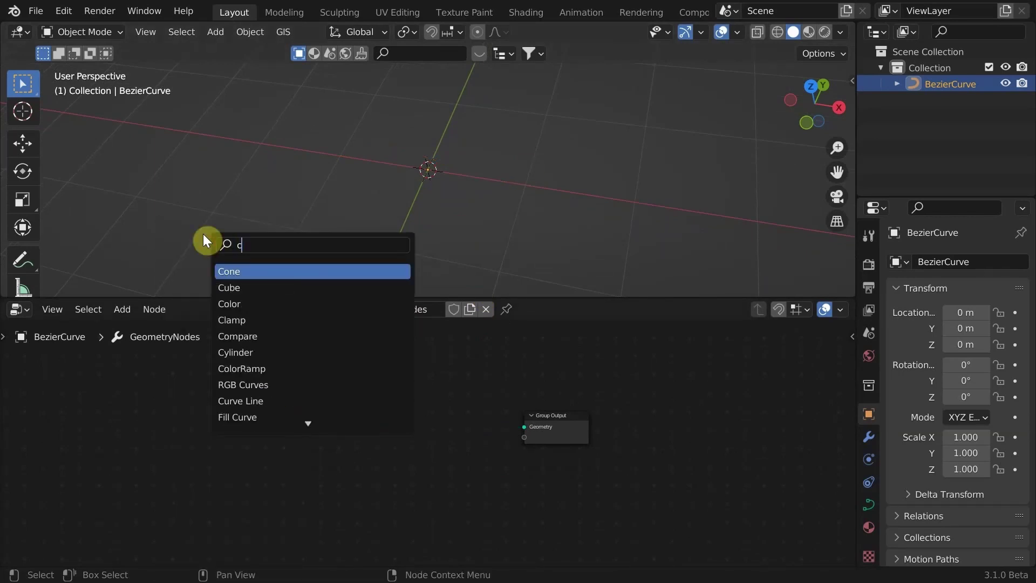
{"action": "type", "text": "urve line"}
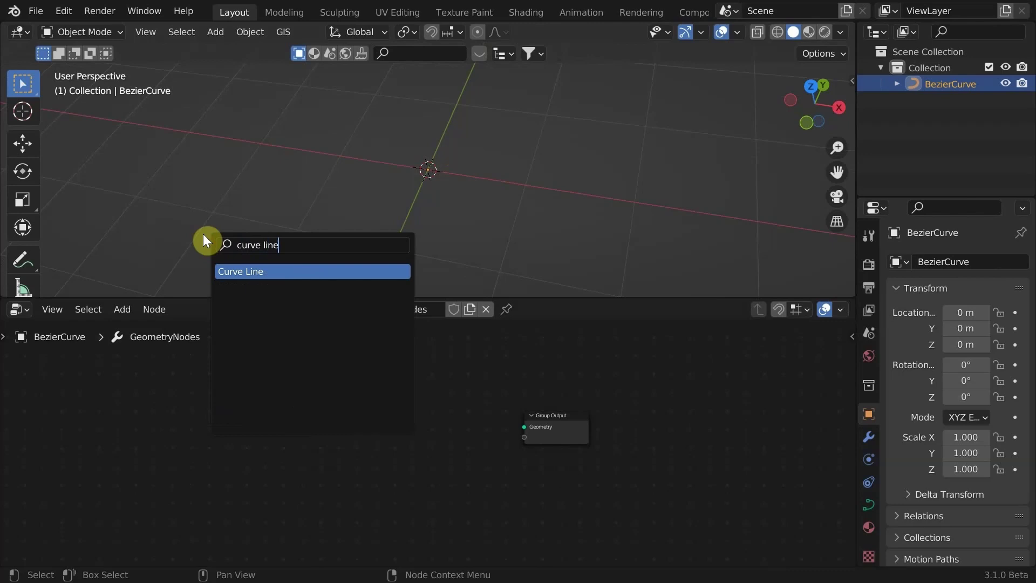
{"action": "key", "text": "Return"}
{"action": "left_click", "coordinate": [184, 389]}
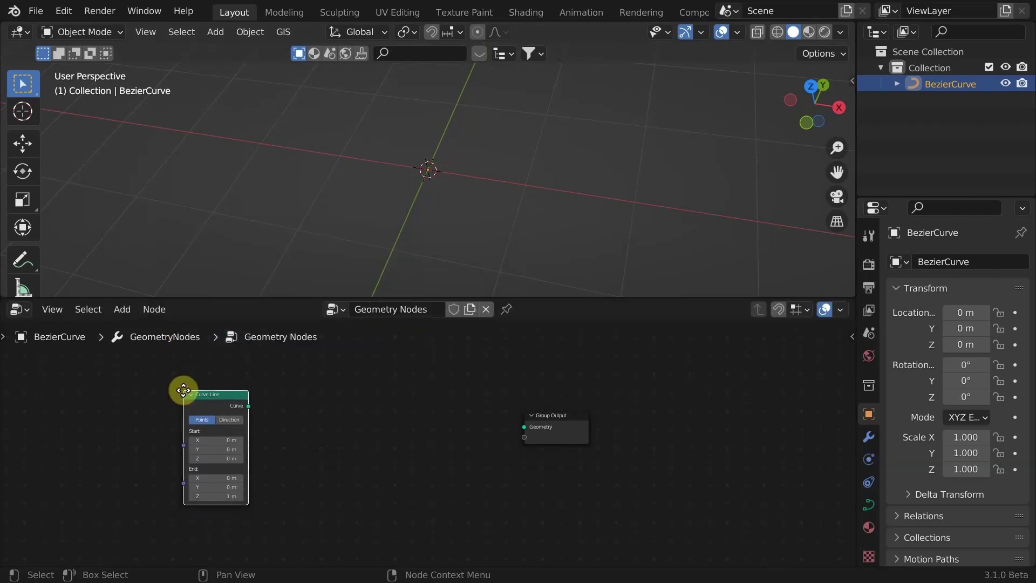
{"action": "left_click_drag", "start_coordinate": [248, 406], "coordinate": [553, 427]}
{"action": "left_click", "coordinate": [821, 118]}
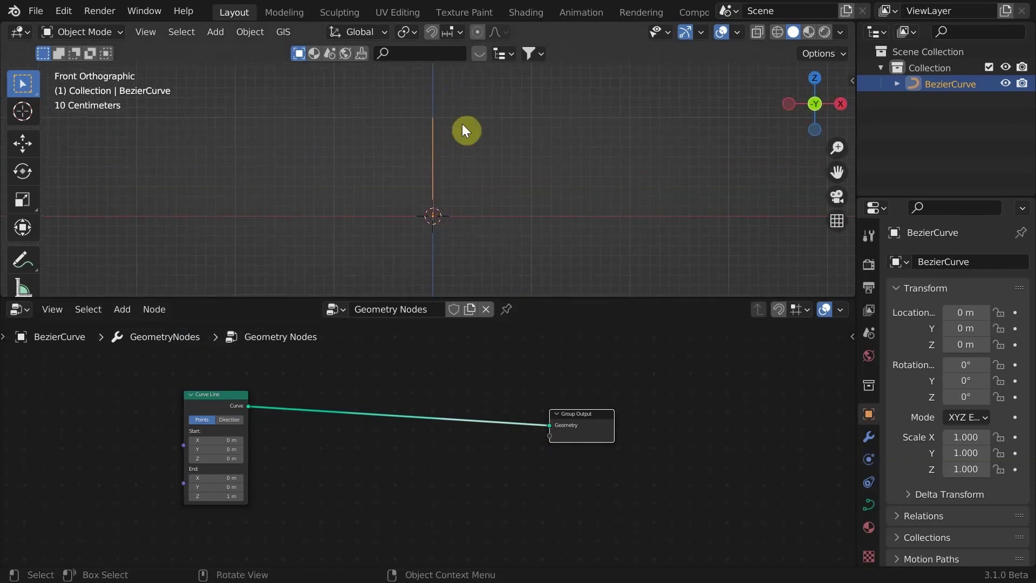
Insert a Curve to Mesh node between Curve Line and Group Output
{"action": "key", "text": "shift+a"}
{"action": "left_click", "coordinate": [345, 251]}
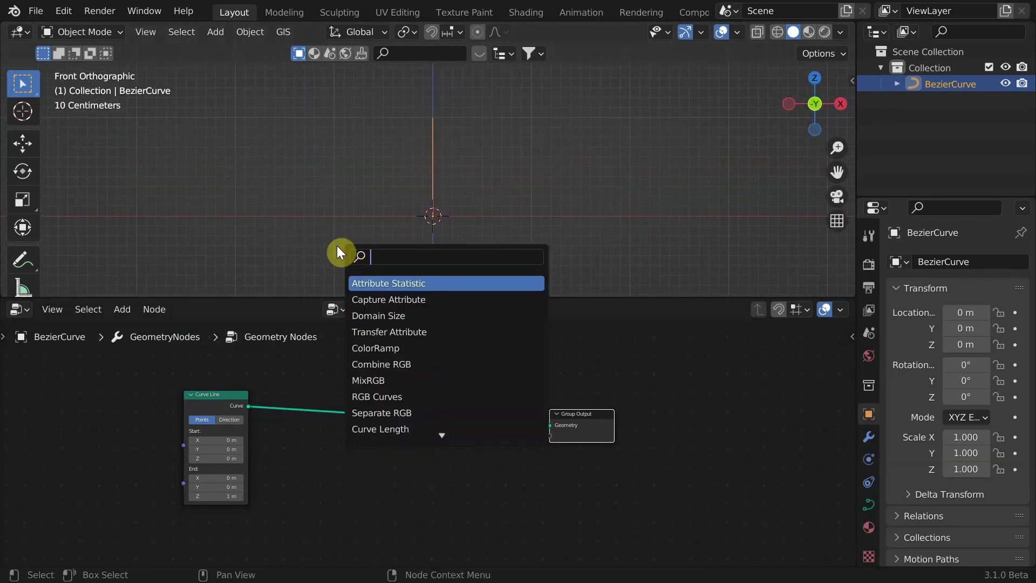
{"action": "type", "text": "curve ti"}
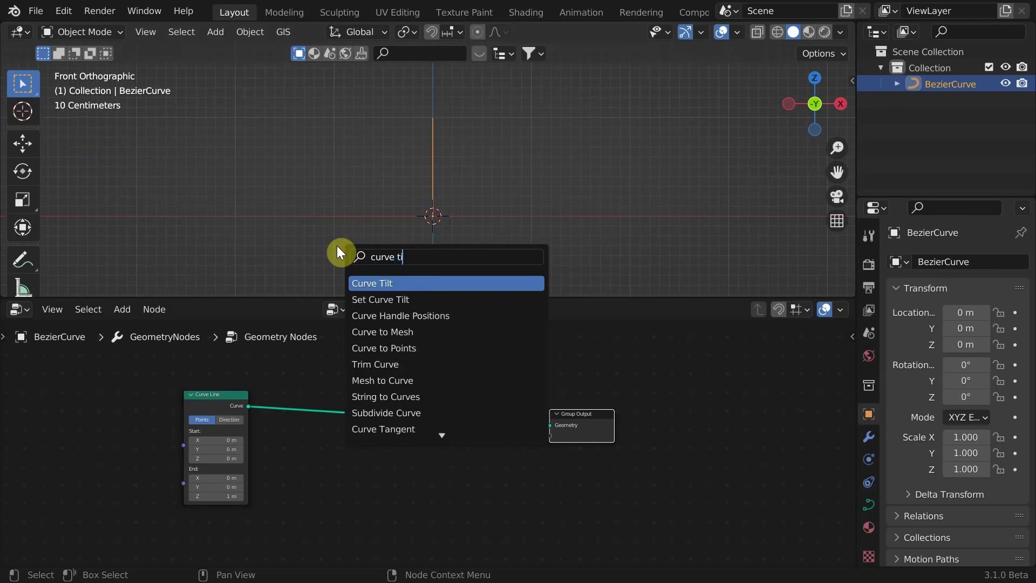
{"action": "key", "text": "BackSpace"}
{"action": "type", "text": "o"}
{"action": "key", "text": "Return"}
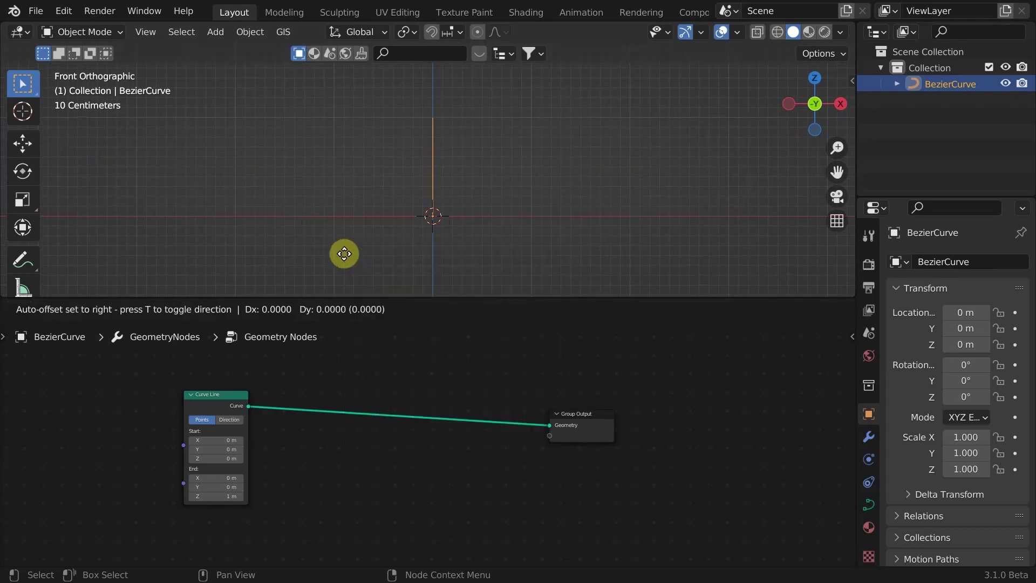
{"action": "left_click", "coordinate": [340, 404]}
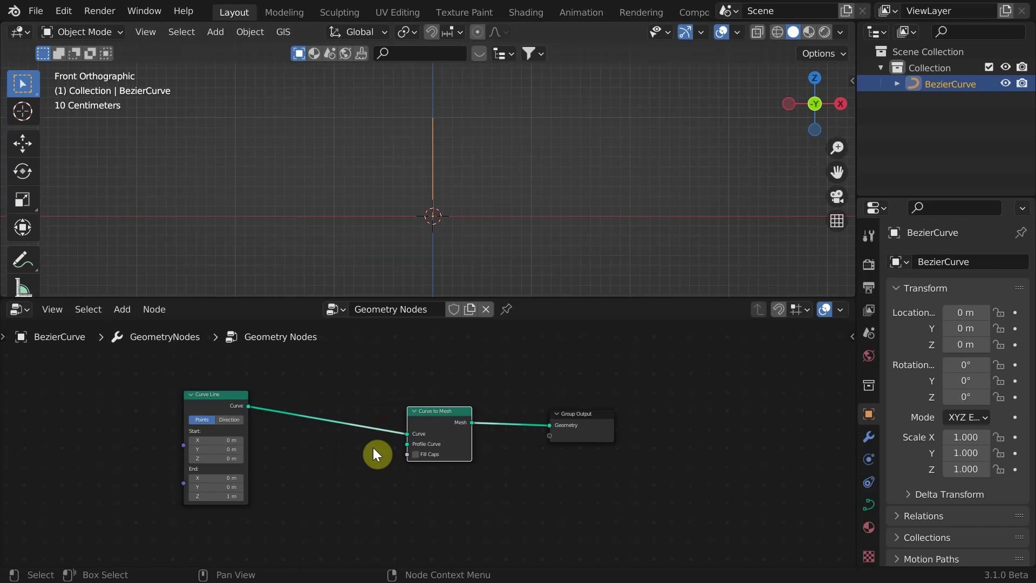
Add a Curve Circle node feeding the Profile Curve input of Curve to Mesh
{"action": "left_click_drag", "start_coordinate": [287, 494], "coordinate": [280, 486]}
{"action": "type", "text": "circl"}
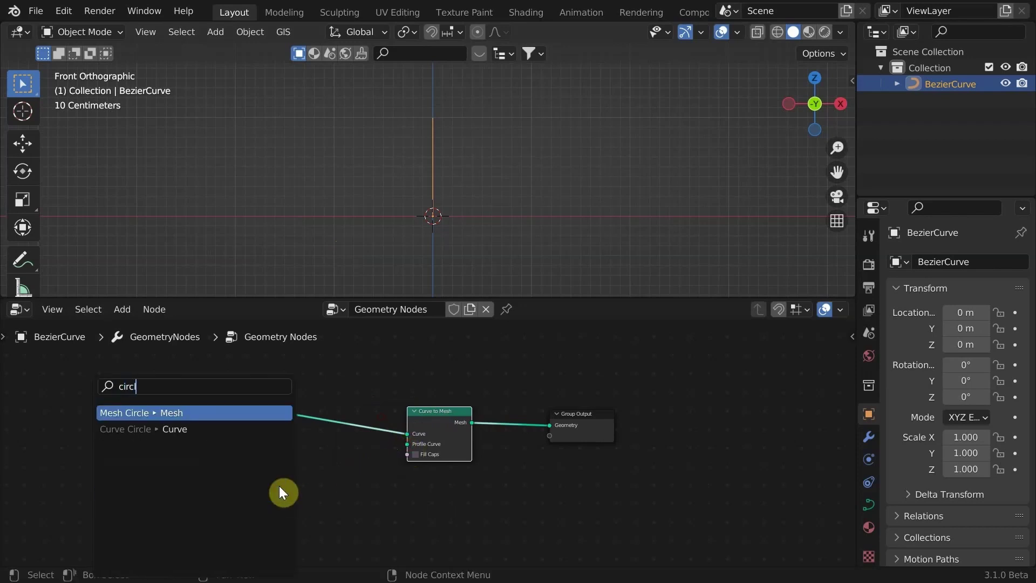
{"action": "key", "text": "Down"}
{"action": "key", "text": "Return"}
{"action": "left_click", "coordinate": [346, 468]}
{"action": "middle_click_drag", "start_coordinate": [421, 192], "coordinate": [424, 215]}
{"action": "scroll", "coordinate": [225, 425], "scroll_direction": "up", "scroll_amount": 3}
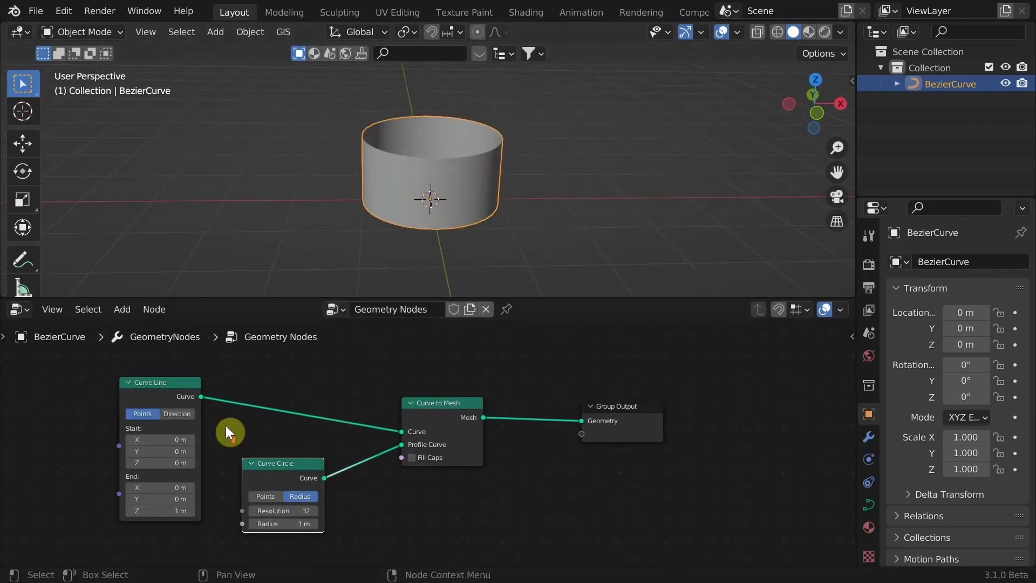
Set the Curve Circle to resolution 17 and radius 0.4 m, and switch the viewport to wireframe shading
{"action": "left_click_drag", "start_coordinate": [184, 421], "coordinate": [104, 397]}
{"action": "scroll", "coordinate": [419, 441], "scroll_direction": "up", "scroll_amount": 3}
{"action": "mouse_move", "coordinate": [277, 496]}
{"action": "left_mouse_down"}
{"action": "mouse_move", "coordinate": [252, 499]}
{"action": "mouse_move", "coordinate": [347, 342]}
{"action": "left_mouse_up"}
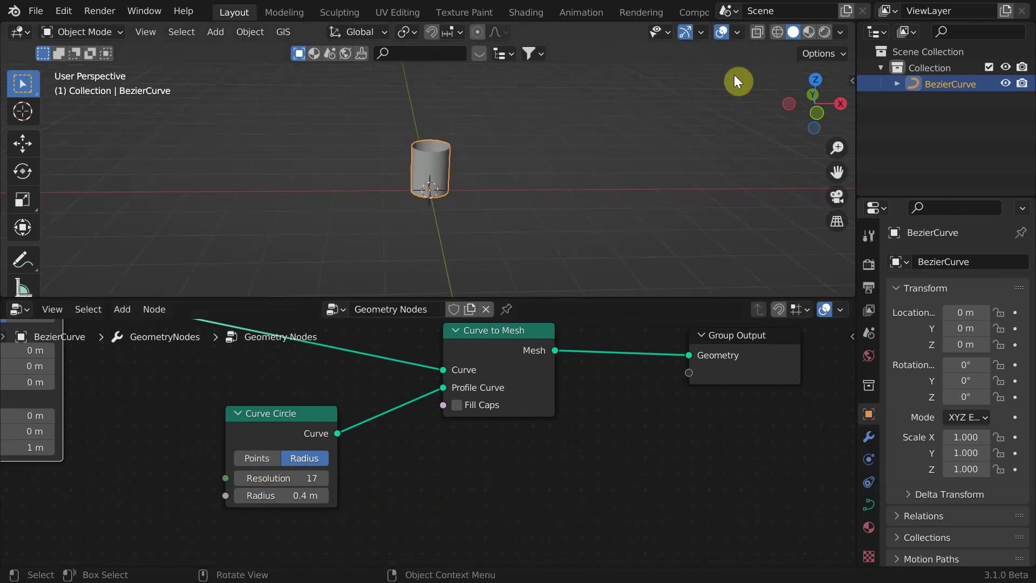
{"action": "left_click", "coordinate": [775, 29]}
{"action": "scroll", "coordinate": [369, 363], "scroll_direction": "down", "scroll_amount": 3}
{"action": "middle_click_drag", "start_coordinate": [369, 362], "coordinate": [444, 419]}
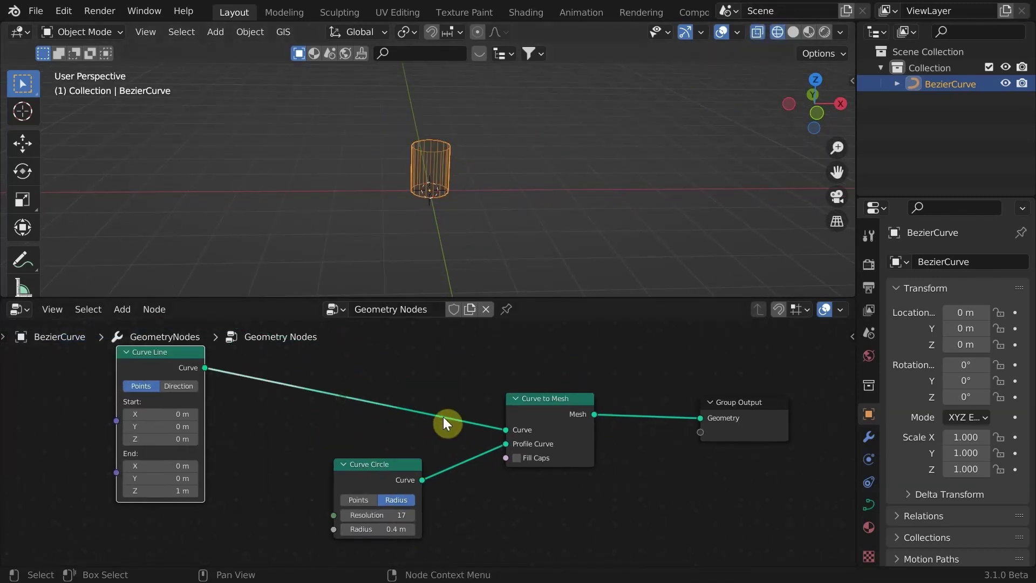
Spread the Curve to Mesh, Curve Circle and Curve Line nodes apart to make room between them
{"action": "left_click_drag", "start_coordinate": [532, 401], "coordinate": [572, 371]}
{"action": "scroll", "coordinate": [388, 470], "scroll_direction": "up", "scroll_amount": 2}
{"action": "scroll", "coordinate": [458, 164], "scroll_direction": "up", "scroll_amount": 2}
{"action": "middle_click_drag", "start_coordinate": [457, 163], "coordinate": [427, 157]}
{"action": "scroll", "coordinate": [349, 459], "scroll_direction": "down", "scroll_amount": 2}
{"action": "middle_click_drag", "start_coordinate": [349, 459], "coordinate": [386, 488]}
{"action": "left_click_drag", "start_coordinate": [396, 488], "coordinate": [426, 529]}
{"action": "left_click_drag", "start_coordinate": [242, 404], "coordinate": [171, 360]}
{"action": "scroll", "coordinate": [316, 414], "scroll_direction": "down", "scroll_amount": 1}
{"action": "middle_click_drag", "start_coordinate": [316, 415], "coordinate": [329, 429]}
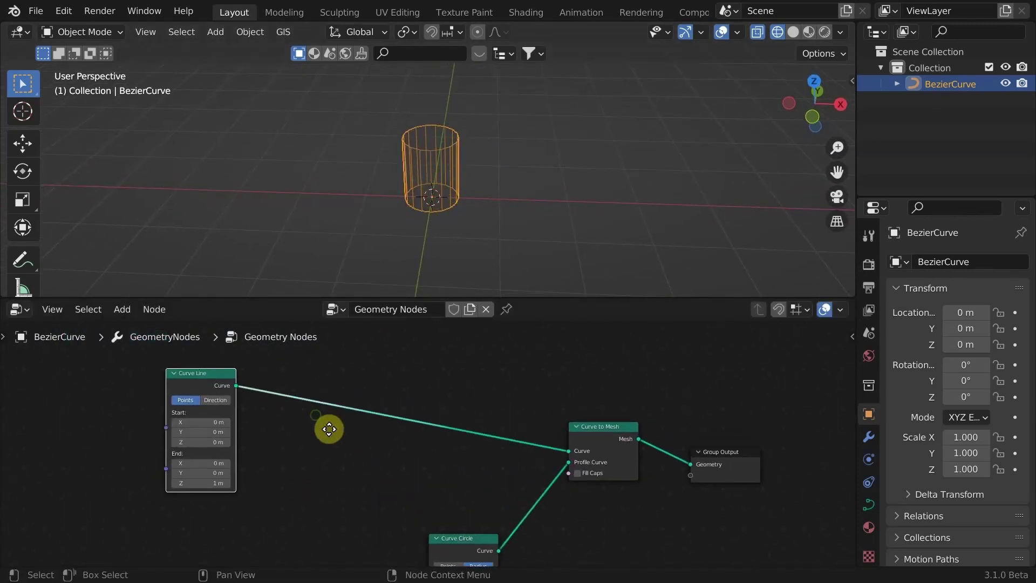
Preview the output of the Curve Line node alone, and restore the Curve to Mesh output
{"action": "left_click", "coordinate": [208, 377], "text": "ctrl+shift"}
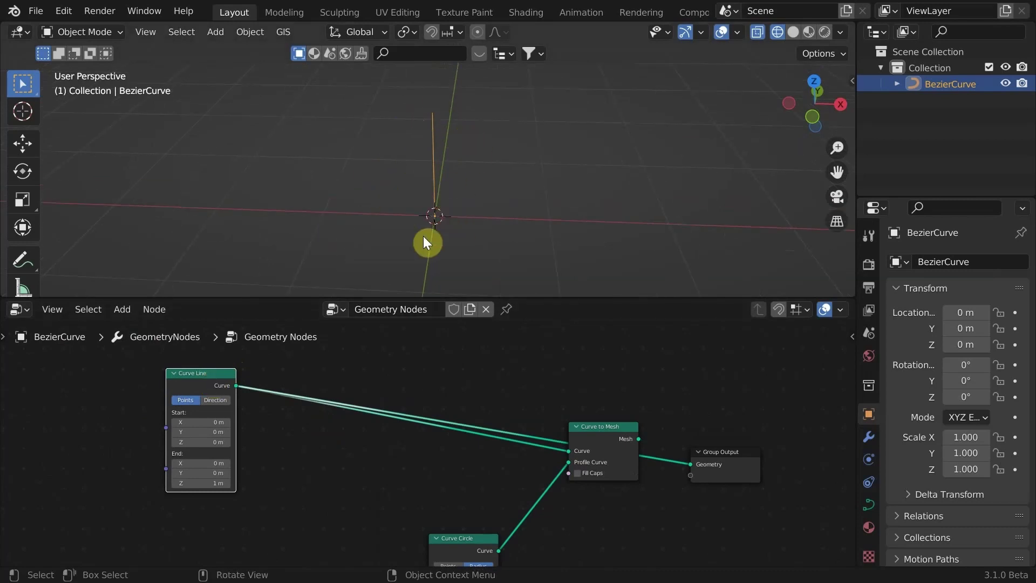
{"action": "left_click", "coordinate": [590, 429], "text": "ctrl+shift"}
Insert a Resample Curve node between Curve Line and Curve to Mesh
{"action": "key", "text": "shift+a"}
{"action": "left_click", "coordinate": [268, 242]}
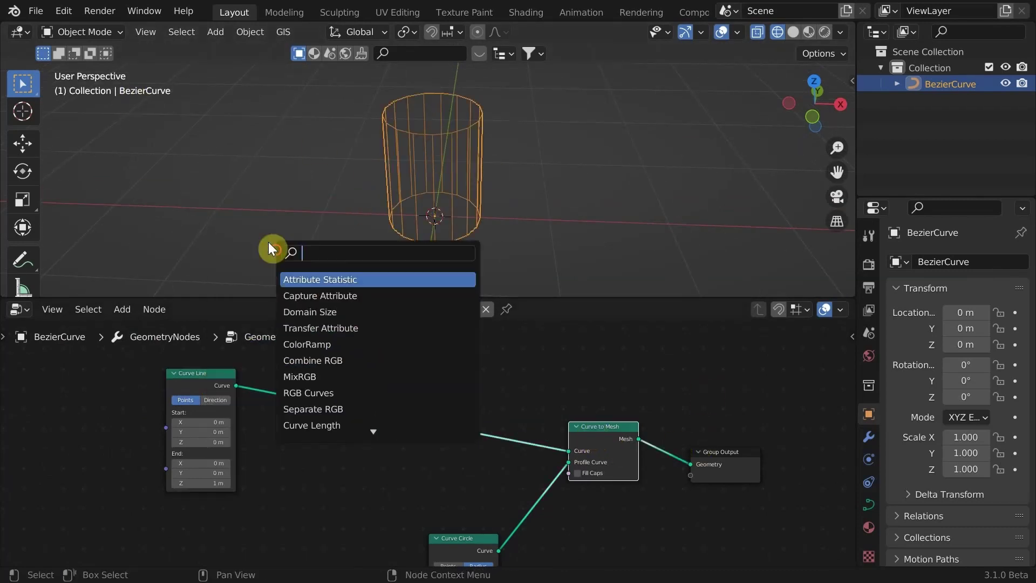
{"action": "type", "text": "resam"}
{"action": "left_click", "coordinate": [281, 278]}
{"action": "left_click", "coordinate": [322, 399]}
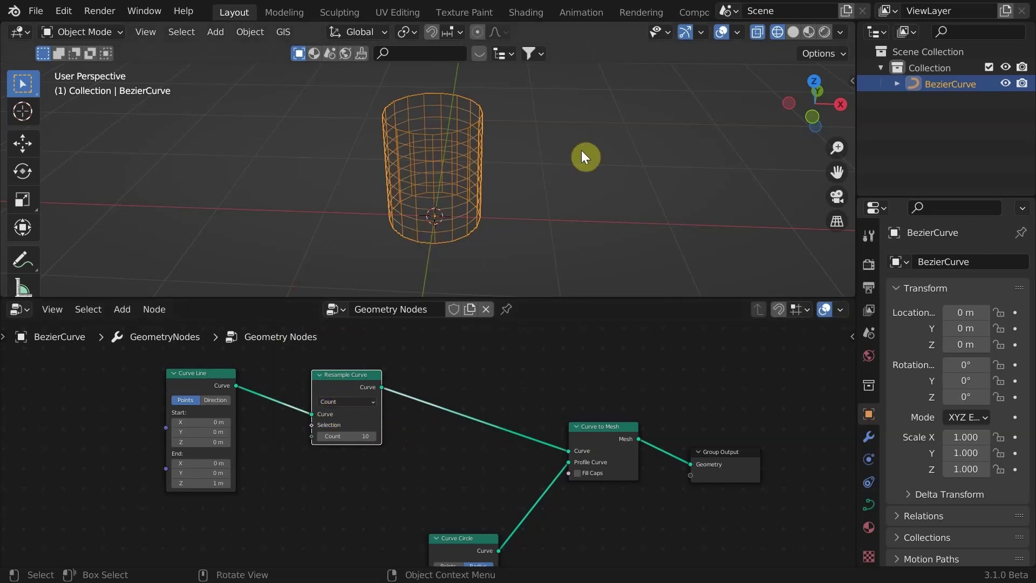
Try a lower count on the Resample Curve node and set it back to 10
{"action": "mouse_move", "coordinate": [341, 437]}
{"action": "left_mouse_down"}
{"action": "mouse_move", "coordinate": [378, 437]}
{"action": "mouse_move", "coordinate": [327, 437]}
{"action": "left_mouse_up"}
{"action": "left_click", "coordinate": [342, 435]}
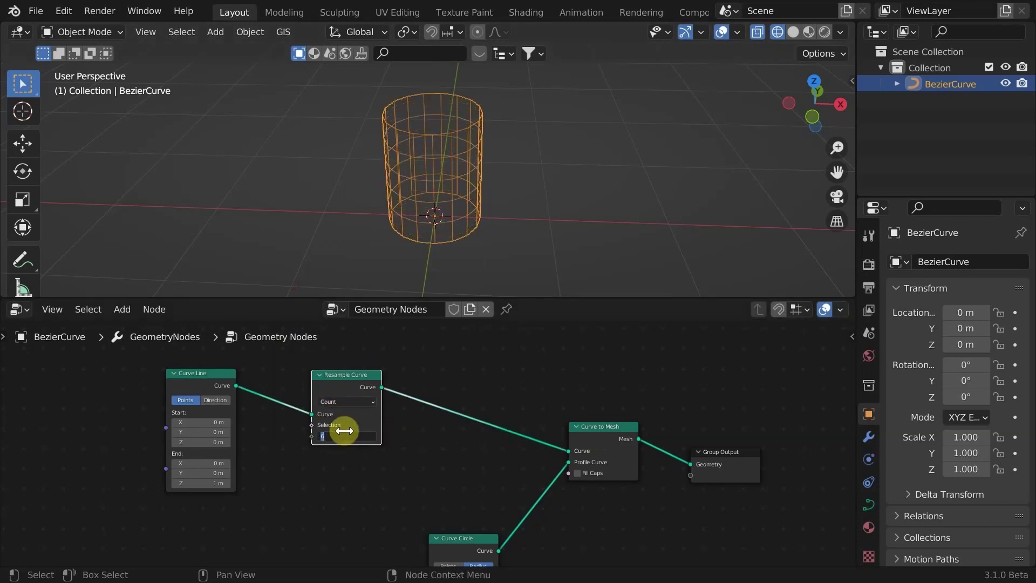
{"action": "type", "text": "10"}
{"action": "key", "text": "Return"}
Tidy the node layout and move Group Output farther away to make room after Curve to Mesh
{"action": "middle_click_drag", "start_coordinate": [405, 517], "coordinate": [392, 441]}
{"action": "scroll", "coordinate": [391, 441], "scroll_direction": "down", "scroll_amount": 3}
{"action": "scroll", "coordinate": [425, 451], "scroll_direction": "up", "scroll_amount": 4}
{"action": "left_click_drag", "start_coordinate": [464, 466], "coordinate": [441, 487]}
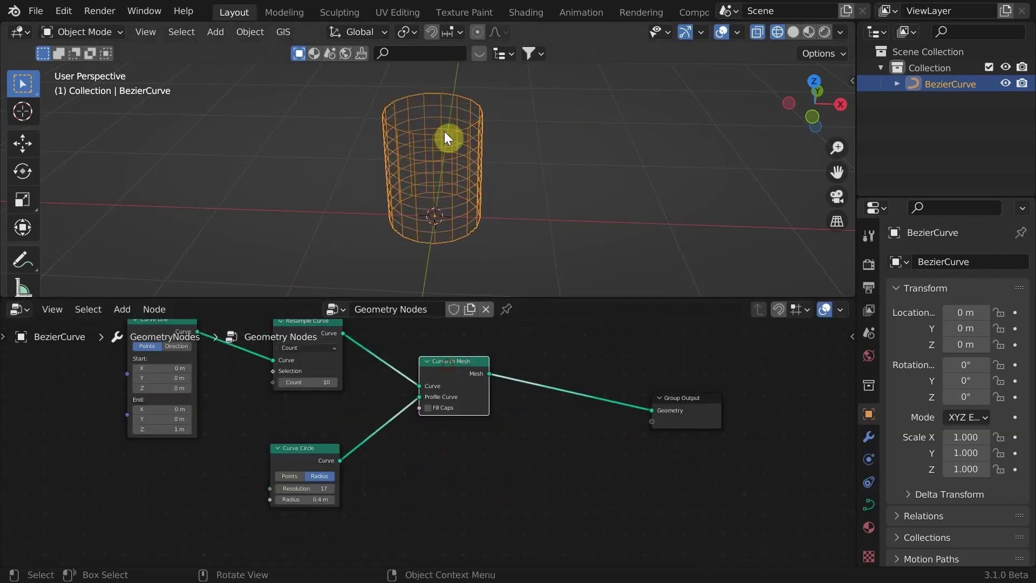
{"action": "scroll", "coordinate": [446, 146], "scroll_direction": "up", "scroll_amount": 2}
{"action": "mouse_move", "coordinate": [447, 170]}
{"action": "middle_mouse_down"}
{"action": "mouse_move", "coordinate": [412, 143]}
{"action": "mouse_move", "coordinate": [436, 162]}
{"action": "middle_mouse_up"}
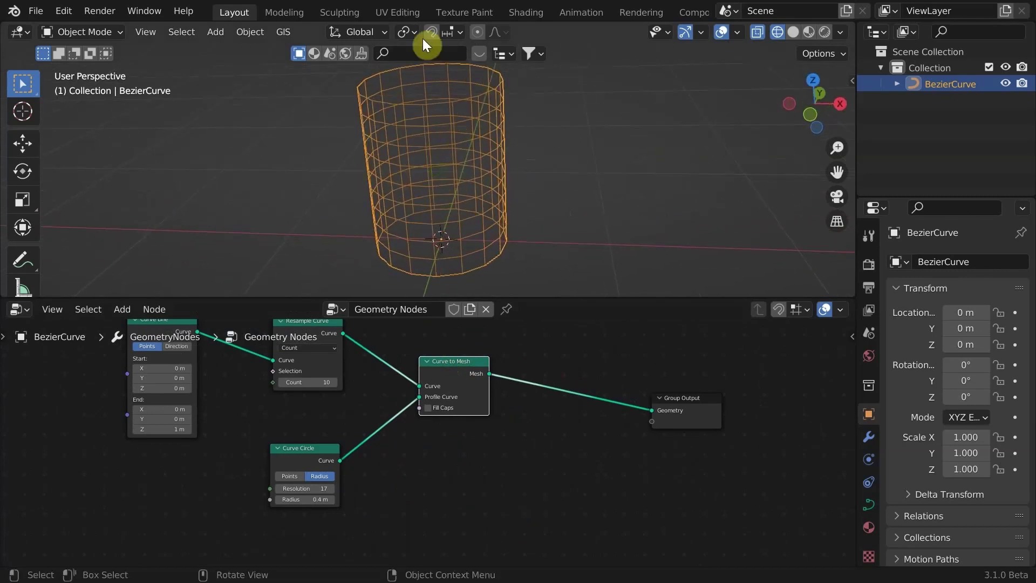
{"action": "left_click_drag", "start_coordinate": [664, 412], "coordinate": [721, 410]}
{"action": "scroll", "coordinate": [543, 458], "scroll_direction": "down", "scroll_amount": 2}
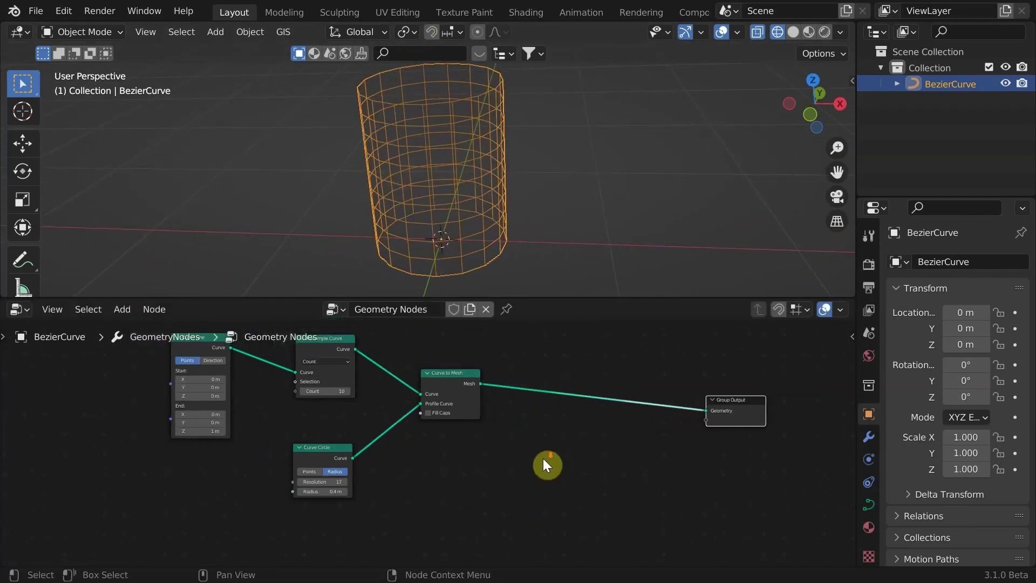
{"action": "middle_click_drag", "start_coordinate": [543, 458], "coordinate": [434, 469]}
{"action": "left_click_drag", "start_coordinate": [626, 431], "coordinate": [712, 428]}
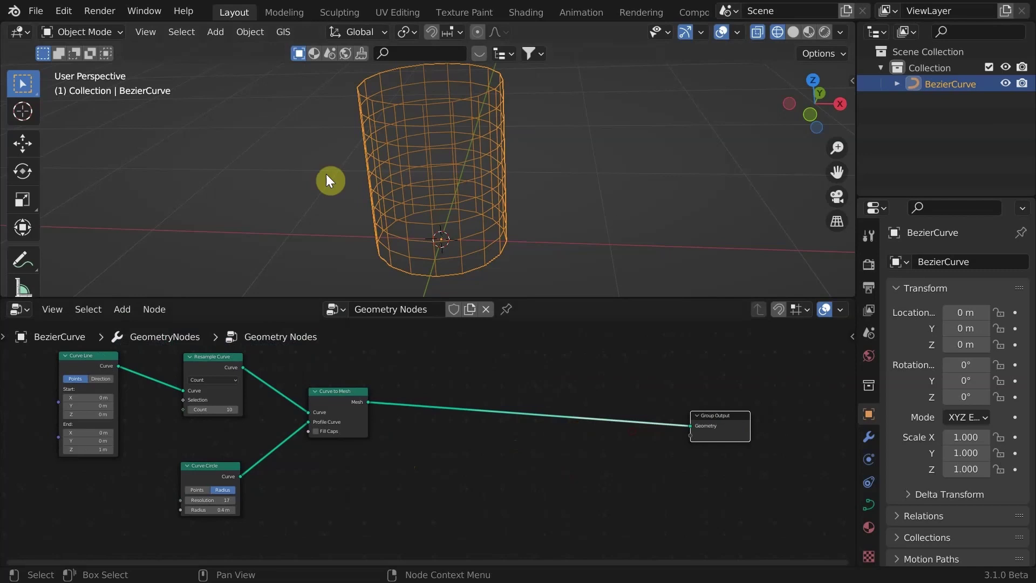
Insert a Triangulate node between Curve to Mesh and Group Output
{"action": "key", "text": "shift+a"}
{"action": "left_click", "coordinate": [380, 249]}
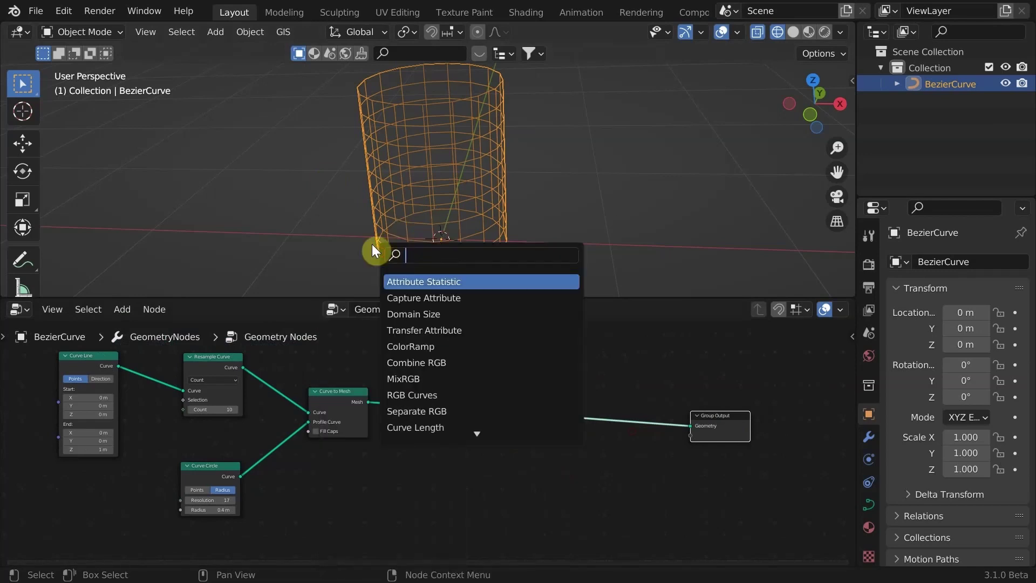
{"action": "type", "text": "trian"}
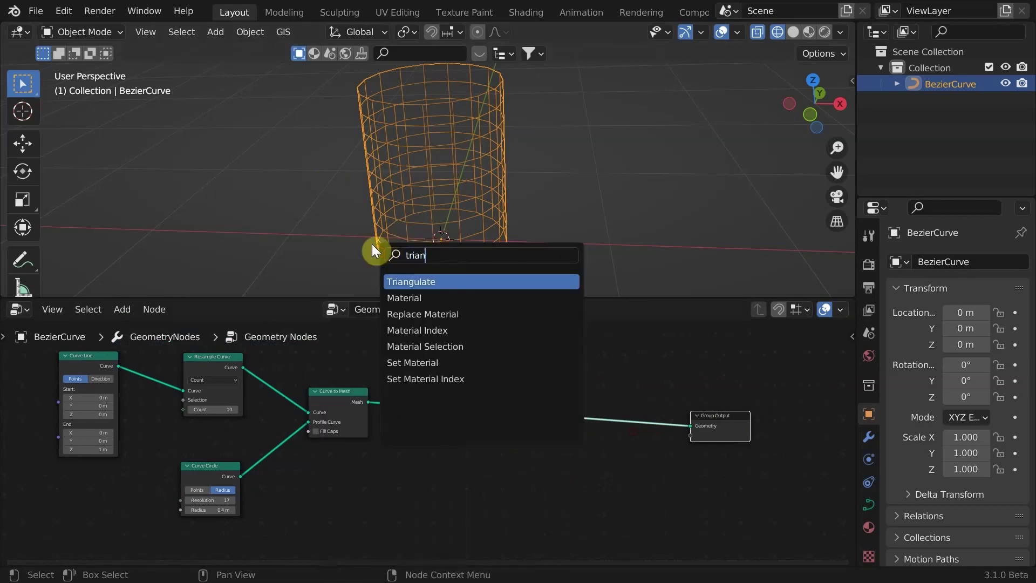
{"action": "left_click", "coordinate": [427, 281]}
{"action": "left_click", "coordinate": [475, 388]}
Insert a Dual Mesh node between Triangulate and Group Output
{"action": "key", "text": "shift+a"}
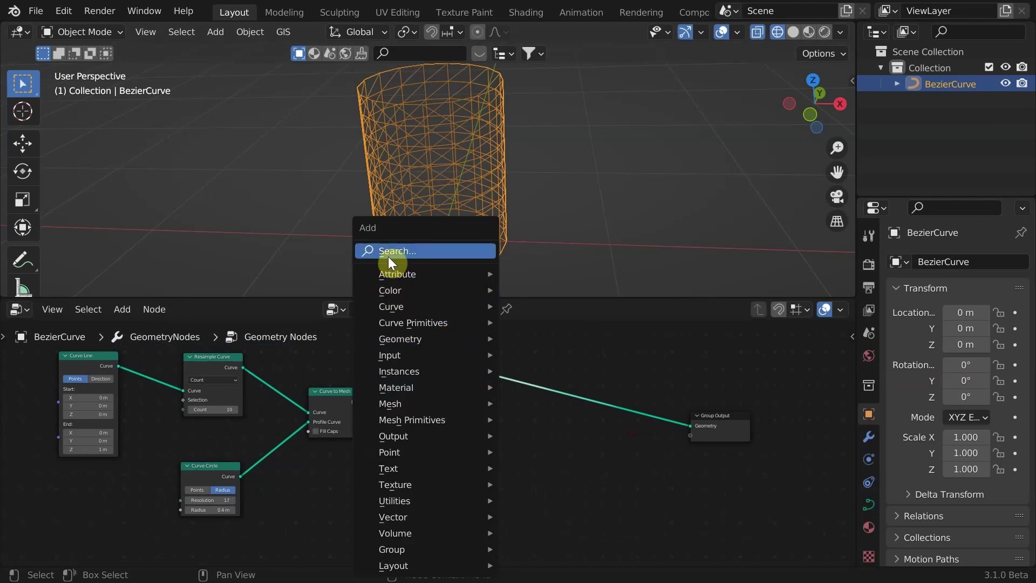
{"action": "left_click", "coordinate": [384, 250]}
{"action": "type", "text": "dual"}
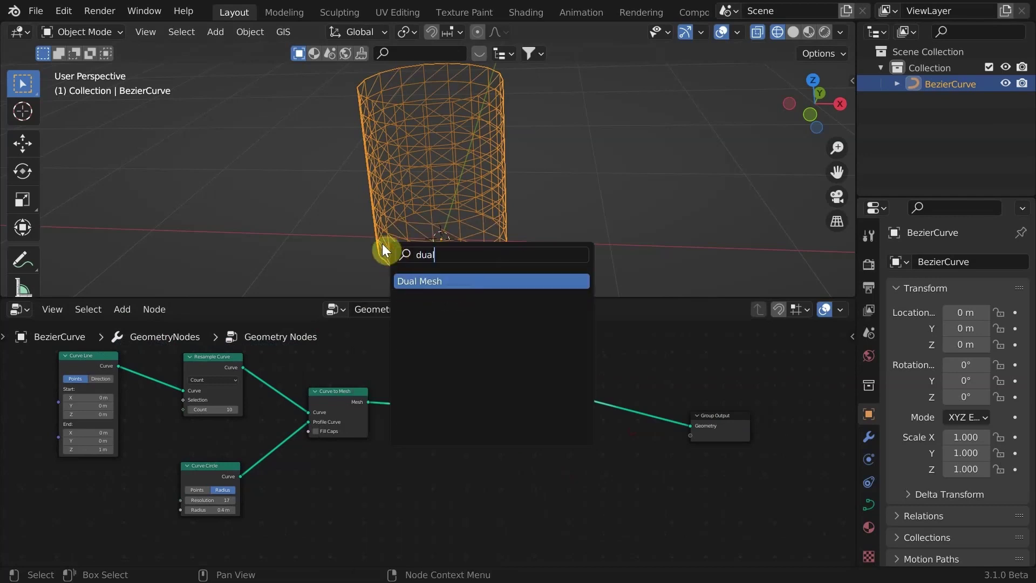
{"action": "left_click", "coordinate": [420, 281]}
{"action": "left_click", "coordinate": [543, 403]}
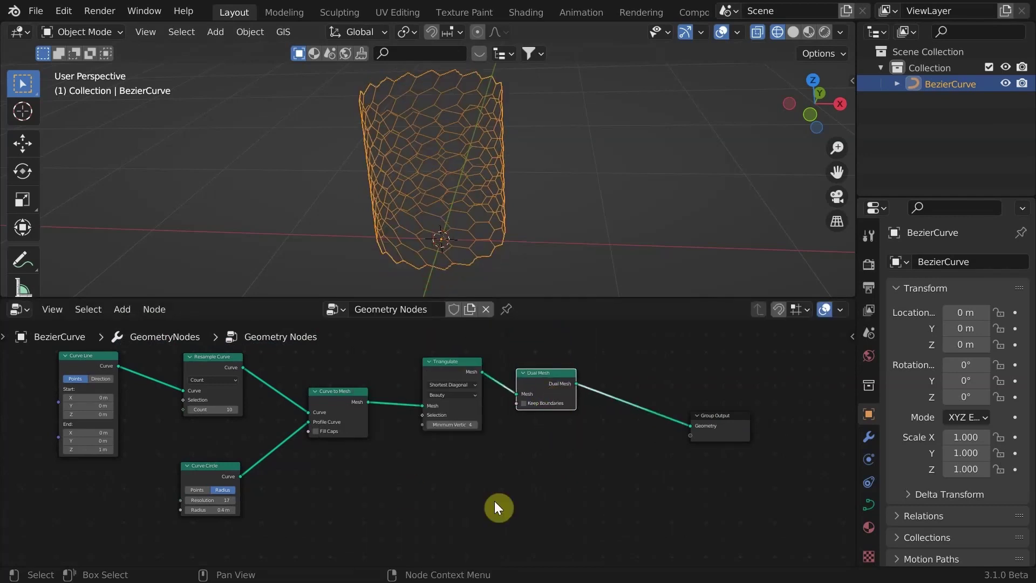
Set the Curve Line's end Z to 1.22 m and the Curve Circle's Radius to 0.65 m
{"action": "middle_click_drag", "start_coordinate": [522, 248], "coordinate": [363, 201]}
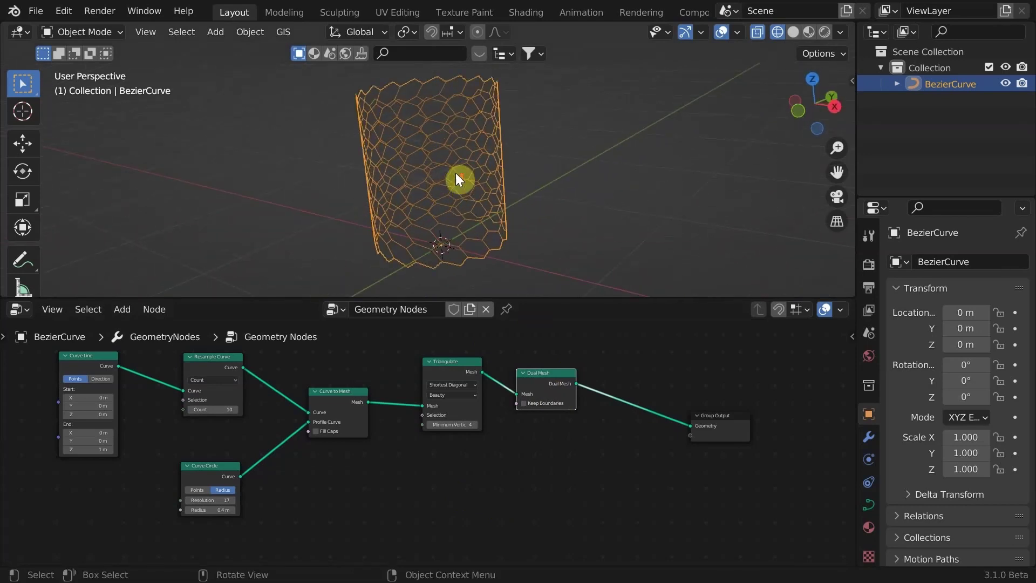
{"action": "middle_click_drag", "start_coordinate": [460, 178], "coordinate": [407, 266]}
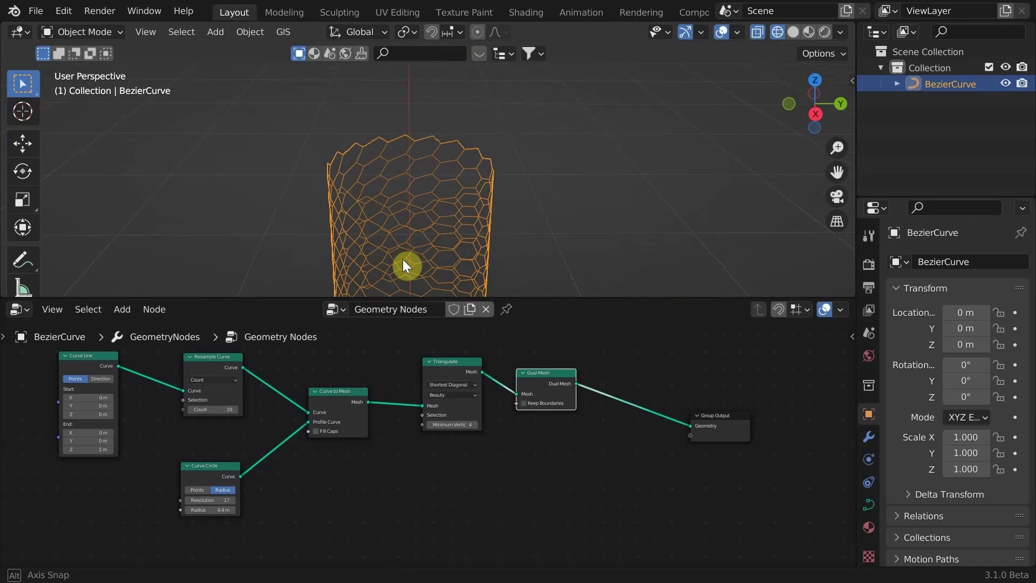
{"action": "scroll", "coordinate": [396, 465], "scroll_direction": "down", "scroll_amount": 1}
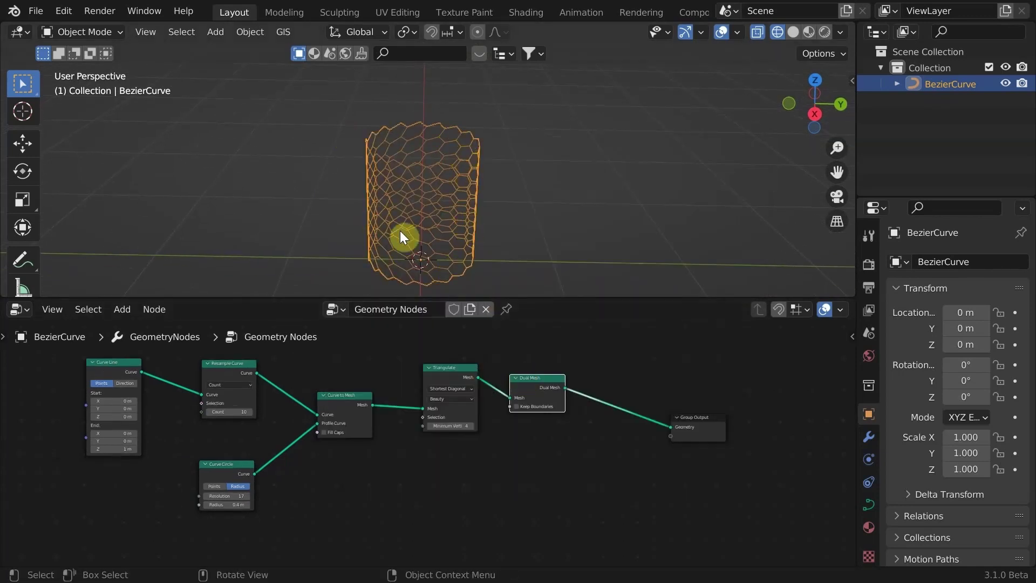
{"action": "scroll", "coordinate": [199, 470], "scroll_direction": "up", "scroll_amount": 1}
{"action": "mouse_move", "coordinate": [129, 461]}
{"action": "left_mouse_down"}
{"action": "mouse_move", "coordinate": [162, 461]}
{"action": "mouse_move", "coordinate": [141, 461]}
{"action": "left_mouse_up"}
{"action": "scroll", "coordinate": [294, 497], "scroll_direction": "up", "scroll_amount": 2}
{"action": "middle_click_drag", "start_coordinate": [291, 506], "coordinate": [340, 482]}
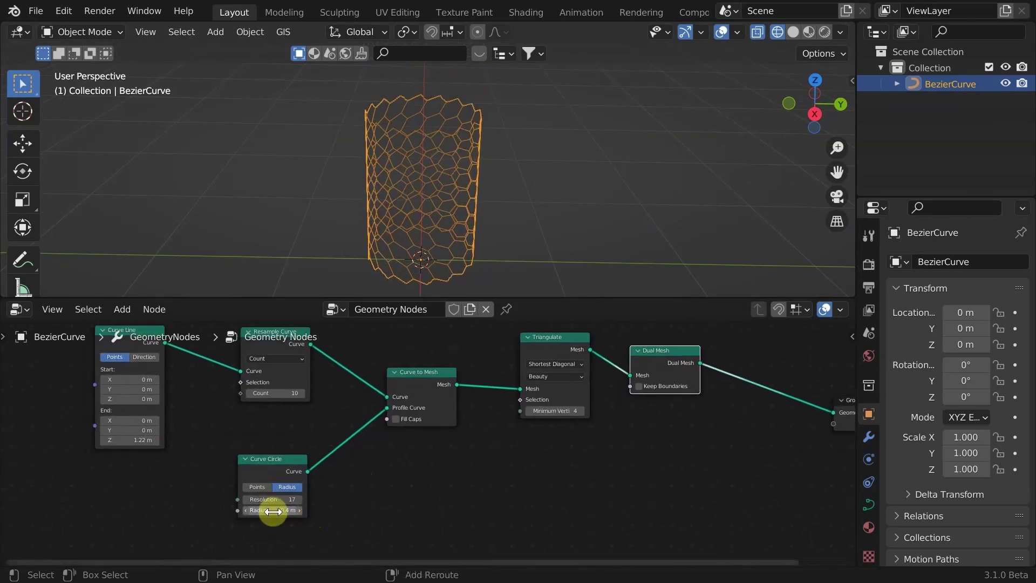
{"action": "left_click_drag", "start_coordinate": [272, 510], "coordinate": [296, 510]}
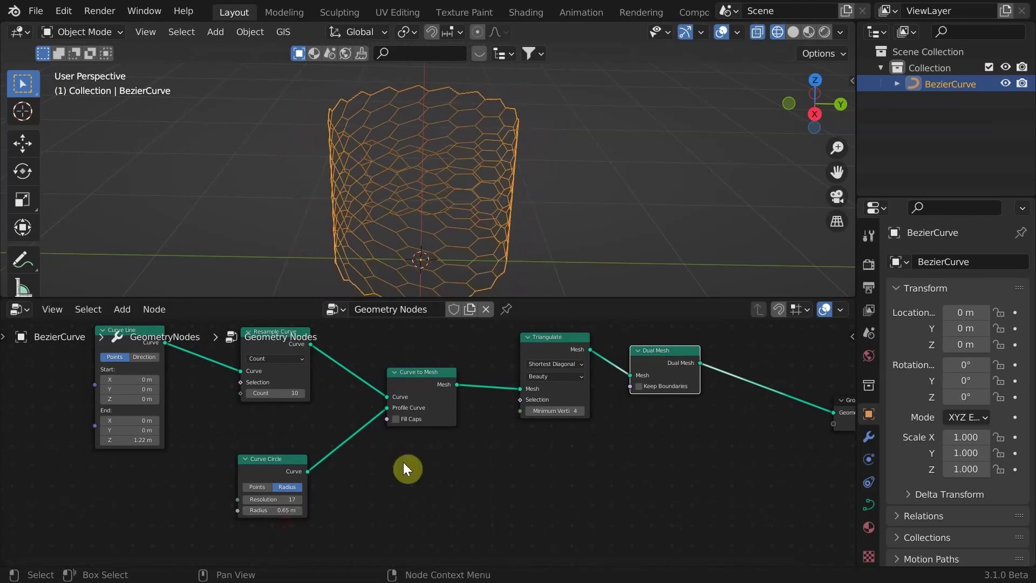
Raise the Curve Circle's Resolution to 34 and its Radius to 0.84 m
{"action": "scroll", "coordinate": [391, 477], "scroll_direction": "up", "scroll_amount": 1}
{"action": "middle_click_drag", "start_coordinate": [321, 469], "coordinate": [442, 444]}
{"action": "scroll", "coordinate": [292, 394], "scroll_direction": "down", "scroll_amount": 1}
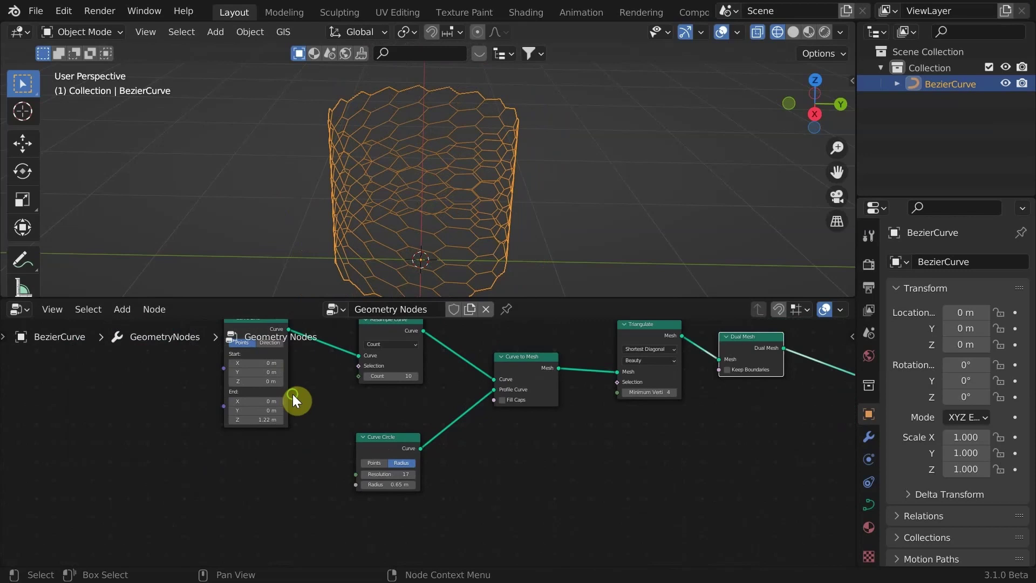
{"action": "middle_click_drag", "start_coordinate": [364, 443], "coordinate": [361, 410]}
{"action": "left_click_drag", "start_coordinate": [365, 406], "coordinate": [385, 414]}
{"action": "mouse_move", "coordinate": [409, 462]}
{"action": "left_mouse_down"}
{"action": "mouse_move", "coordinate": [414, 452]}
{"action": "mouse_move", "coordinate": [413, 474]}
{"action": "left_mouse_up"}
{"action": "scroll", "coordinate": [295, 420], "scroll_direction": "down", "scroll_amount": 1}
{"action": "middle_click_drag", "start_coordinate": [296, 420], "coordinate": [359, 440]}
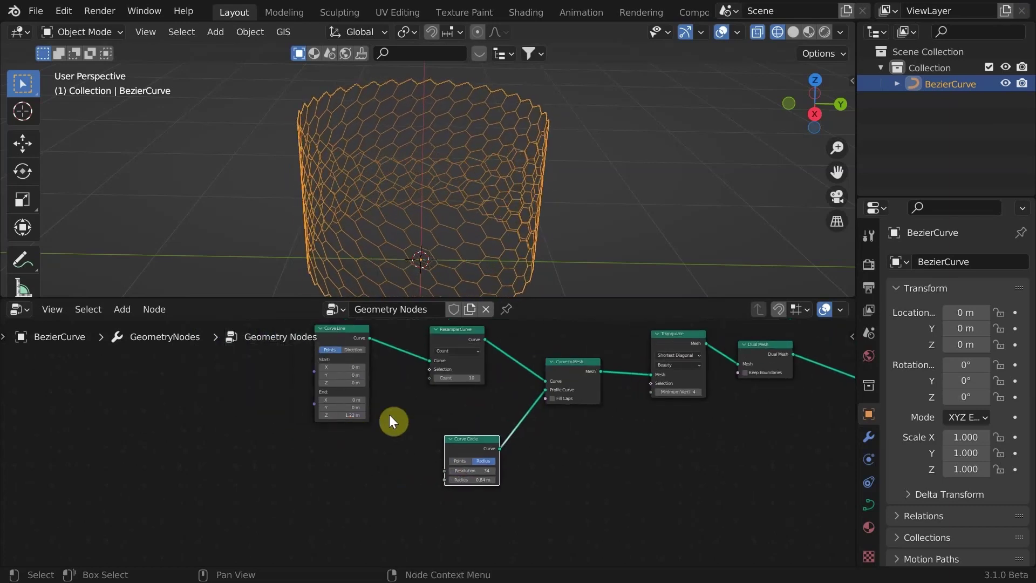
Add a Group Input node beside the Curve Circle node
{"action": "key", "text": "shift+a"}
{"action": "left_click", "coordinate": [280, 242]}
{"action": "type", "text": "gro"}
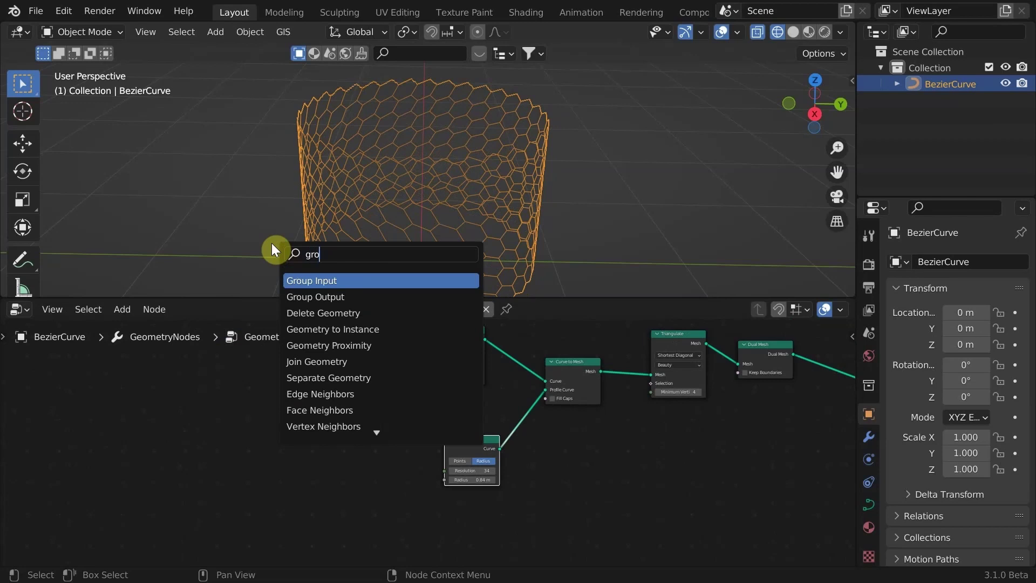
{"action": "key", "text": "Return"}
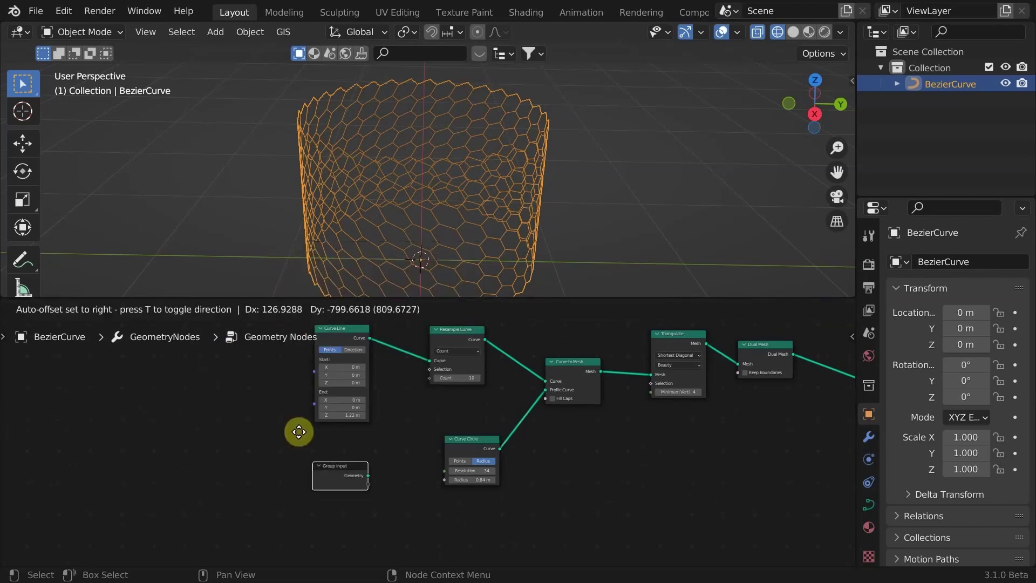
{"action": "left_click", "coordinate": [316, 492]}
{"action": "scroll", "coordinate": [410, 464], "scroll_direction": "up", "scroll_amount": 3}
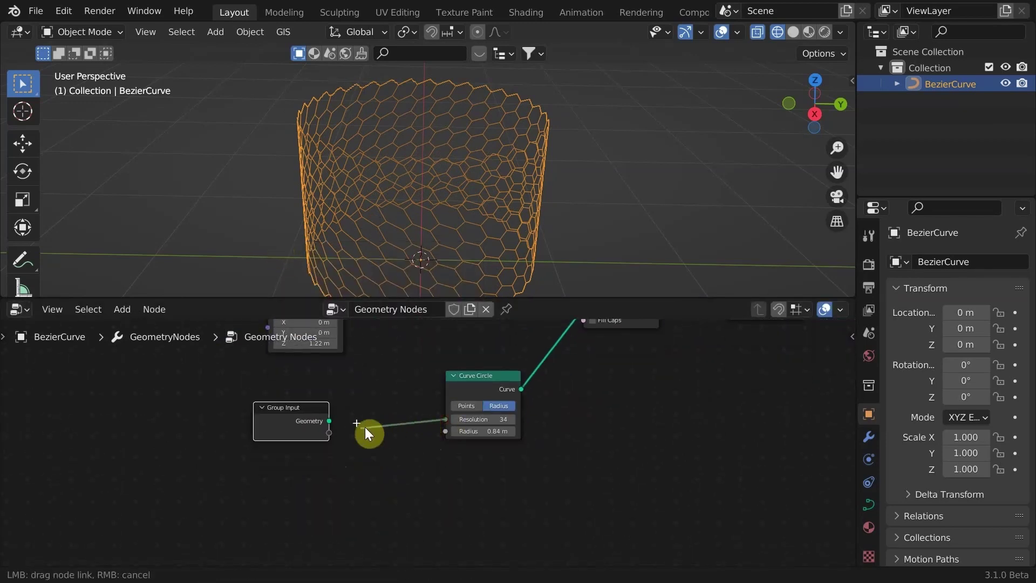
Expose the Curve Circle's Resolution through Group Input and set the modifier's Resolution to 10
{"action": "left_click_drag", "start_coordinate": [365, 432], "coordinate": [332, 433]}
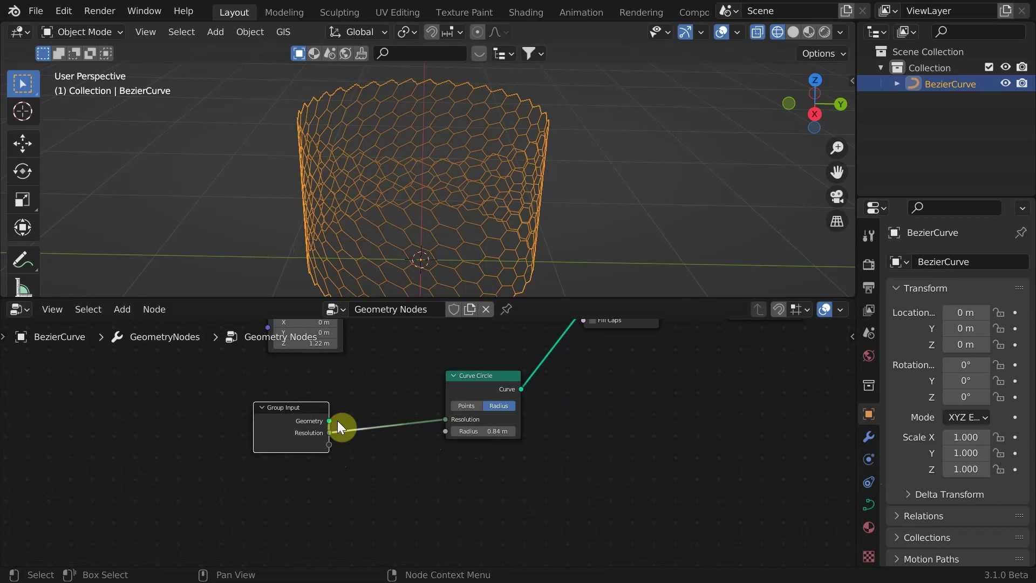
{"action": "left_click", "coordinate": [867, 438]}
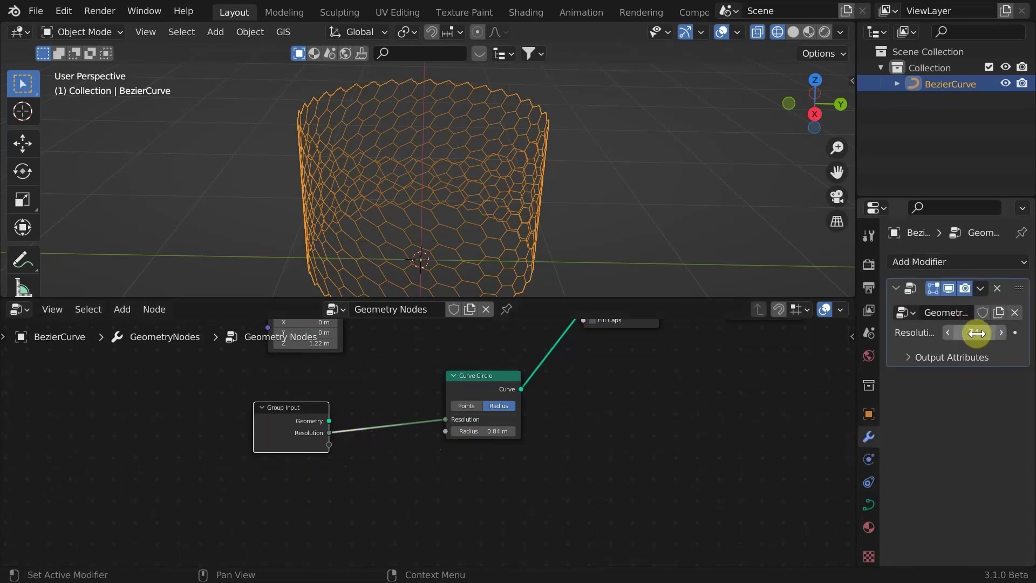
{"action": "key", "text": "Return"}
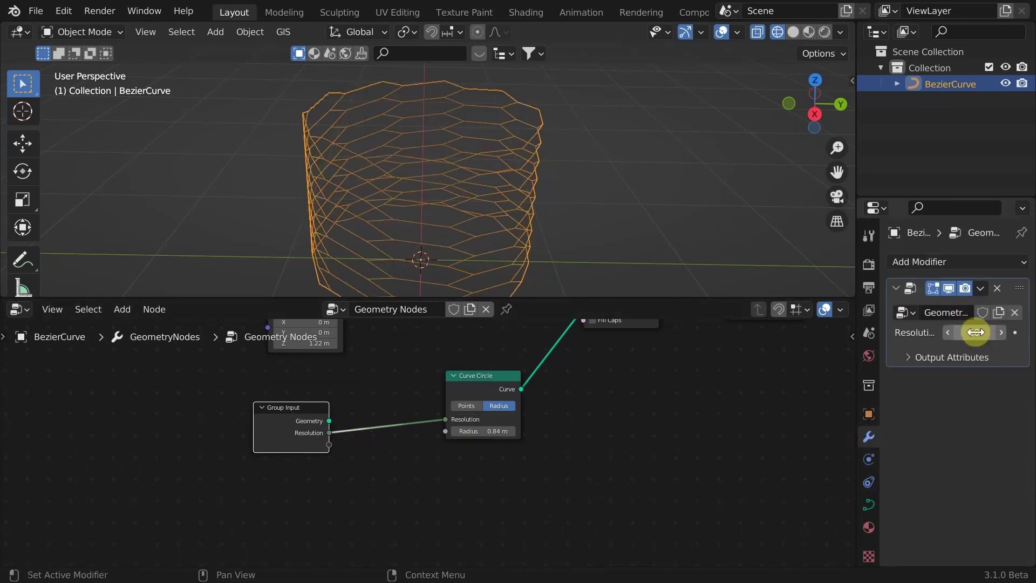
Drive the Curve Circle's Radius from the group's Resolution through a Math node set to Divide by 50
{"action": "left_click_drag", "start_coordinate": [483, 431], "coordinate": [424, 431]}
{"action": "left_click_drag", "start_coordinate": [323, 416], "coordinate": [268, 504]}
{"action": "key", "text": "shift+a"}
{"action": "left_click", "coordinate": [248, 250]}
{"action": "type", "text": "math"}
{"action": "key", "text": "Return"}
{"action": "left_click", "coordinate": [301, 459]}
{"action": "left_click_drag", "start_coordinate": [451, 451], "coordinate": [445, 432]}
{"action": "left_click", "coordinate": [323, 478]}
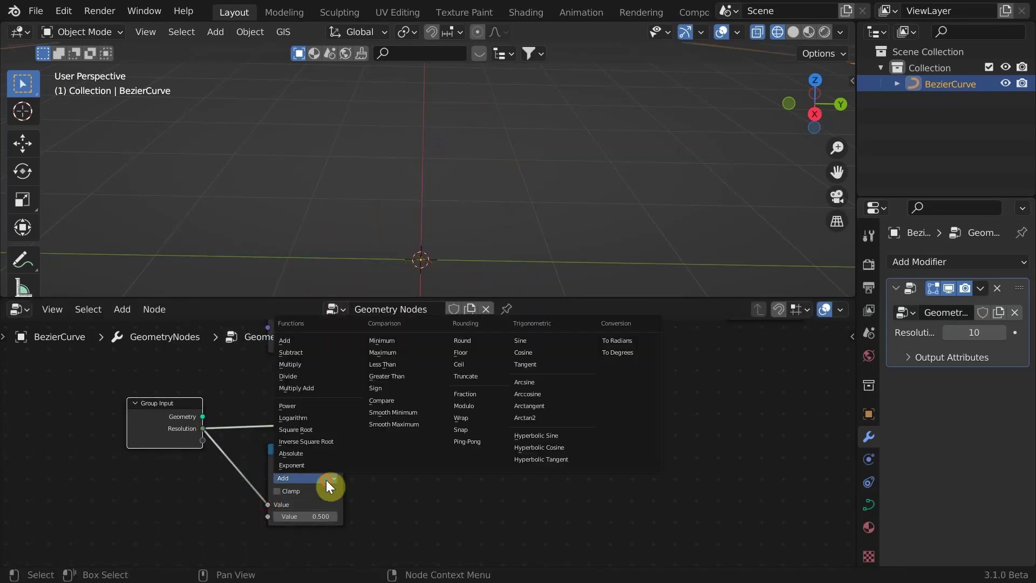
{"action": "left_click", "coordinate": [316, 366]}
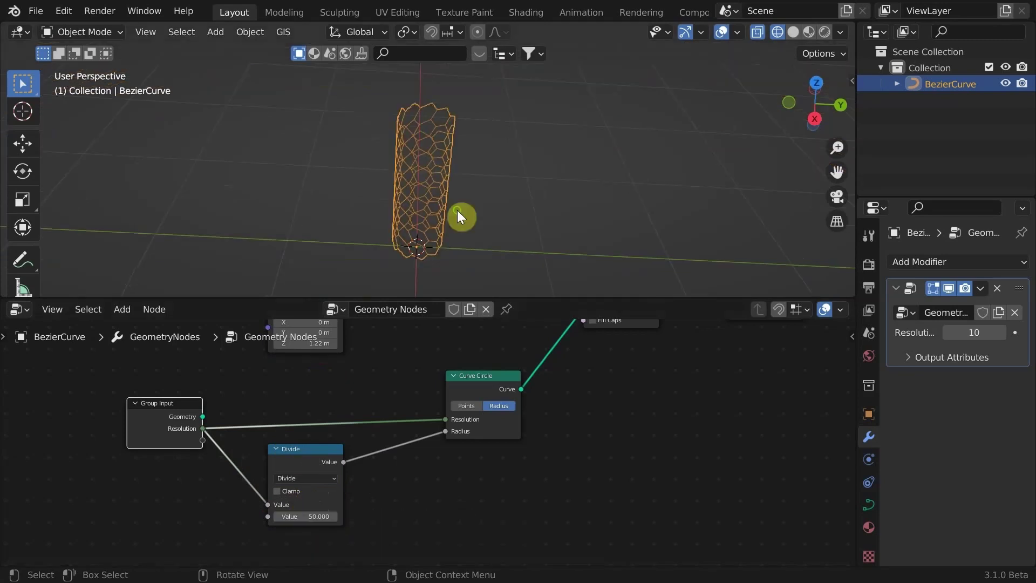
Set the modifier's Resolution to 29 and the Curve Line's end Z to 1.62 m
{"action": "middle_click_drag", "start_coordinate": [457, 215], "coordinate": [518, 158]}
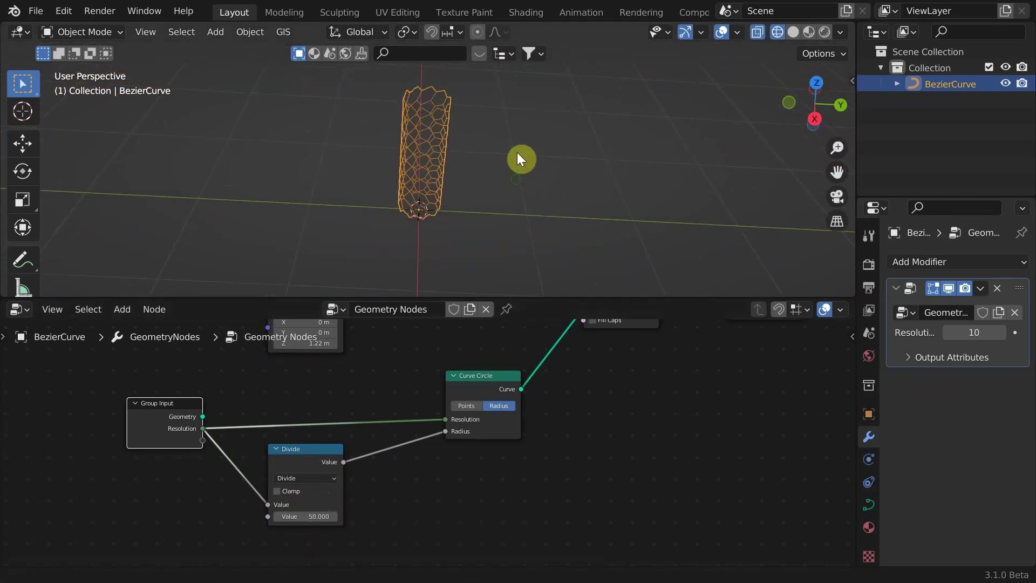
{"action": "left_click_drag", "start_coordinate": [972, 332], "coordinate": [1023, 332]}
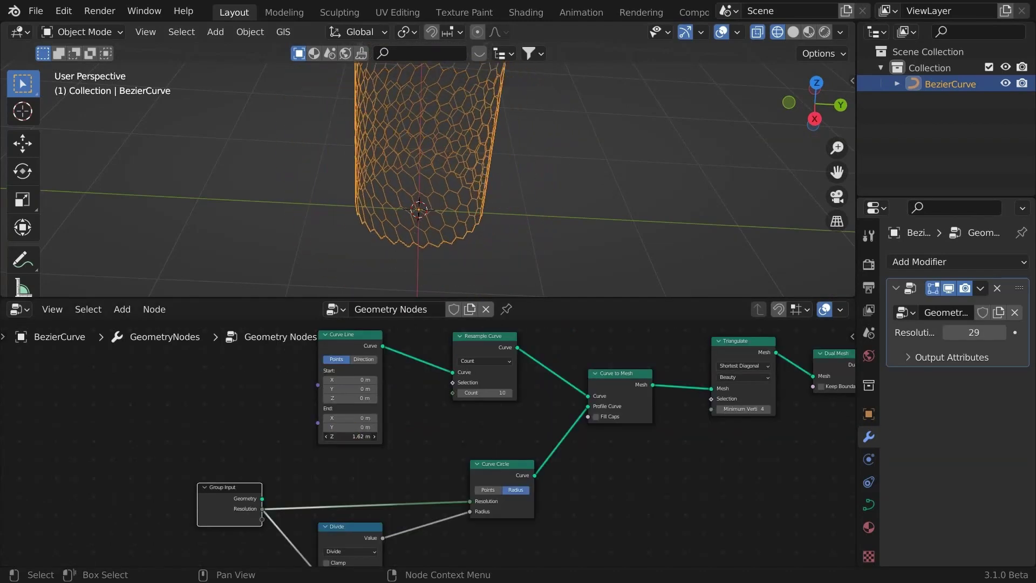
{"action": "left_click_drag", "start_coordinate": [356, 436], "coordinate": [416, 436]}
Move the Curve Line node away from Resample Curve to make room between them
{"action": "scroll", "coordinate": [372, 440], "scroll_direction": "down", "scroll_amount": 2}
{"action": "middle_click_drag", "start_coordinate": [384, 432], "coordinate": [388, 480]}
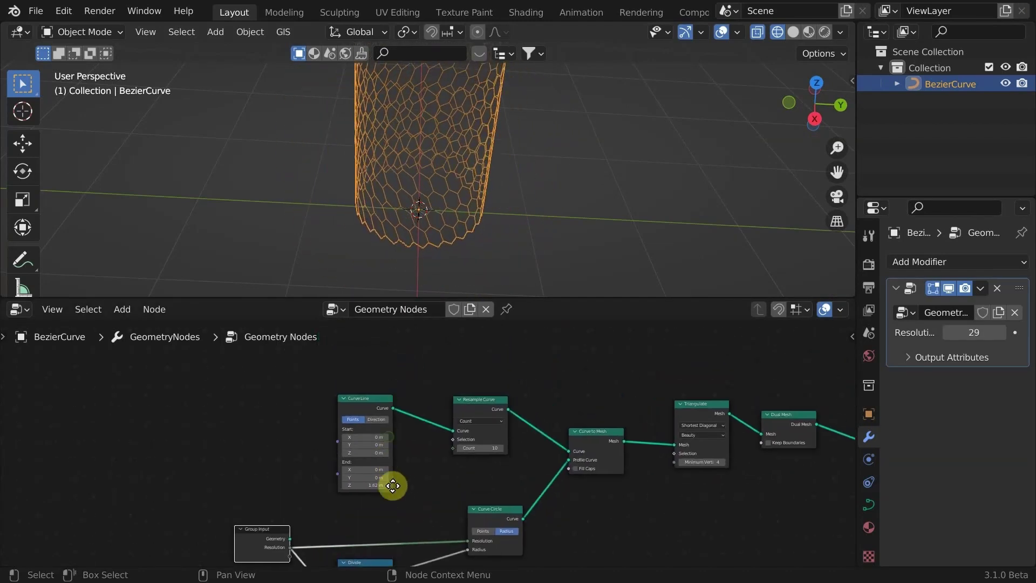
{"action": "left_click_drag", "start_coordinate": [355, 410], "coordinate": [190, 386]}
Add a Curve Length node and feed it the Curve Line's Curve output
{"action": "key", "text": "shift+a"}
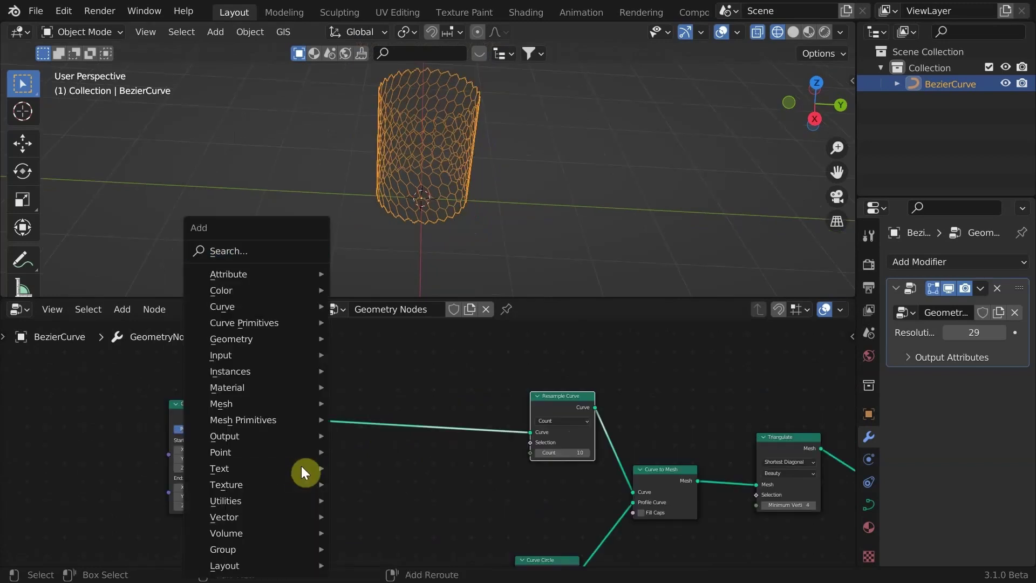
{"action": "left_click", "coordinate": [248, 258]}
{"action": "type", "text": "leng"}
{"action": "key", "text": "Return"}
{"action": "left_click", "coordinate": [268, 453]}
{"action": "scroll", "coordinate": [259, 453], "scroll_direction": "up", "scroll_amount": 1}
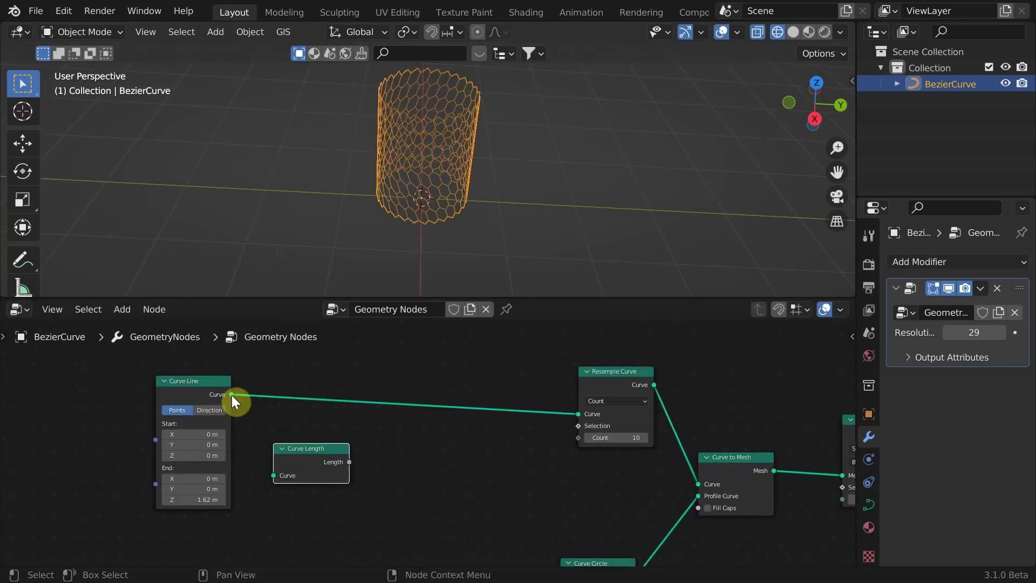
{"action": "left_click_drag", "start_coordinate": [232, 395], "coordinate": [271, 476]}
Add a Math node after Curve Length and connect the Length output to its first value
{"action": "key", "text": "shift+a"}
{"action": "left_click", "coordinate": [405, 249]}
{"action": "type", "text": "math"}
{"action": "key", "text": "Return"}
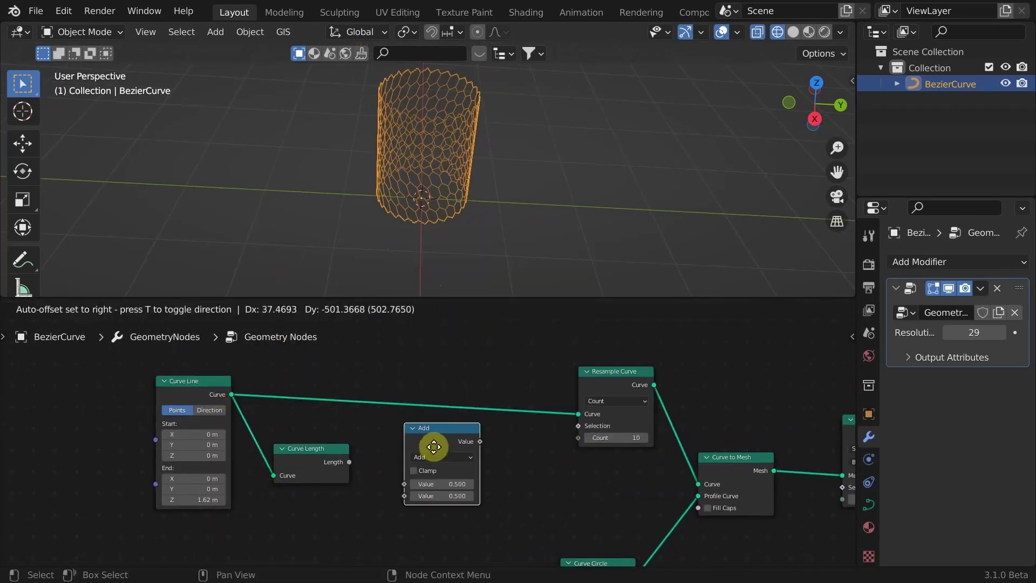
{"action": "left_click", "coordinate": [433, 446]}
{"action": "left_click_drag", "start_coordinate": [395, 480], "coordinate": [404, 485]}
Set the Math node to Multiply Add with multiplier 10 and addend 1, and connect it to Resample Curve's Count
{"action": "left_click", "coordinate": [458, 456]}
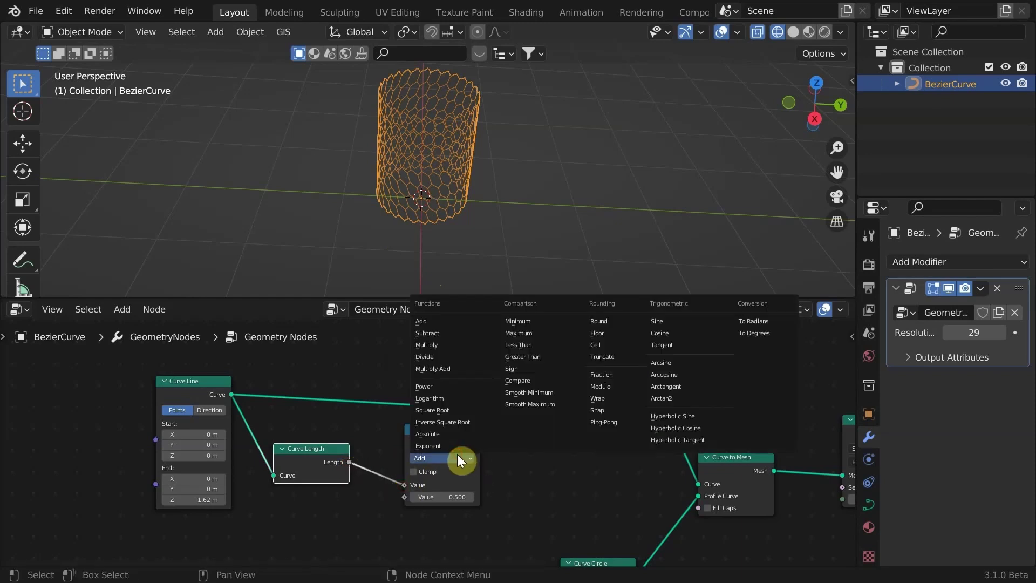
{"action": "left_click", "coordinate": [452, 368]}
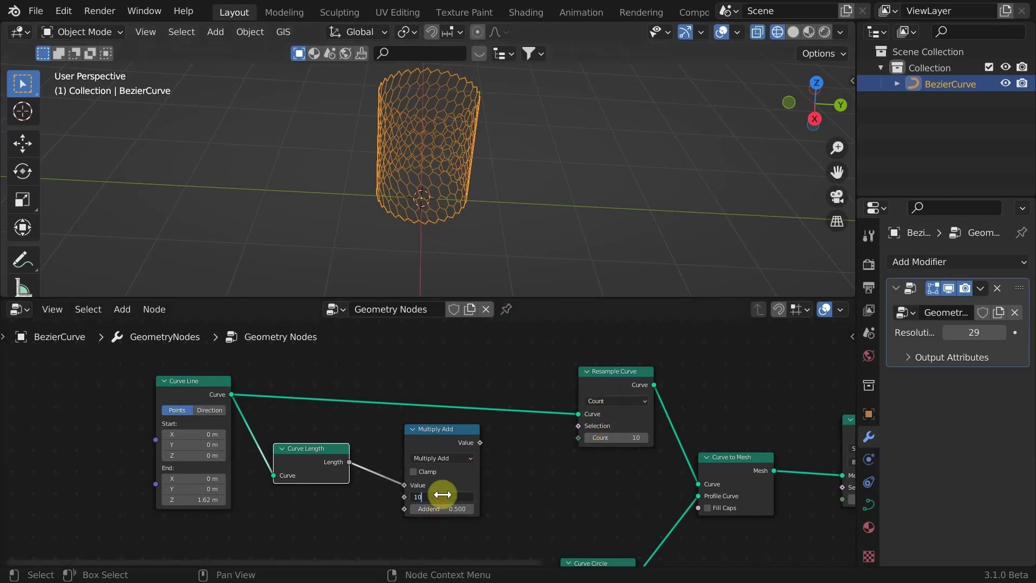
{"action": "key", "text": "Return"}
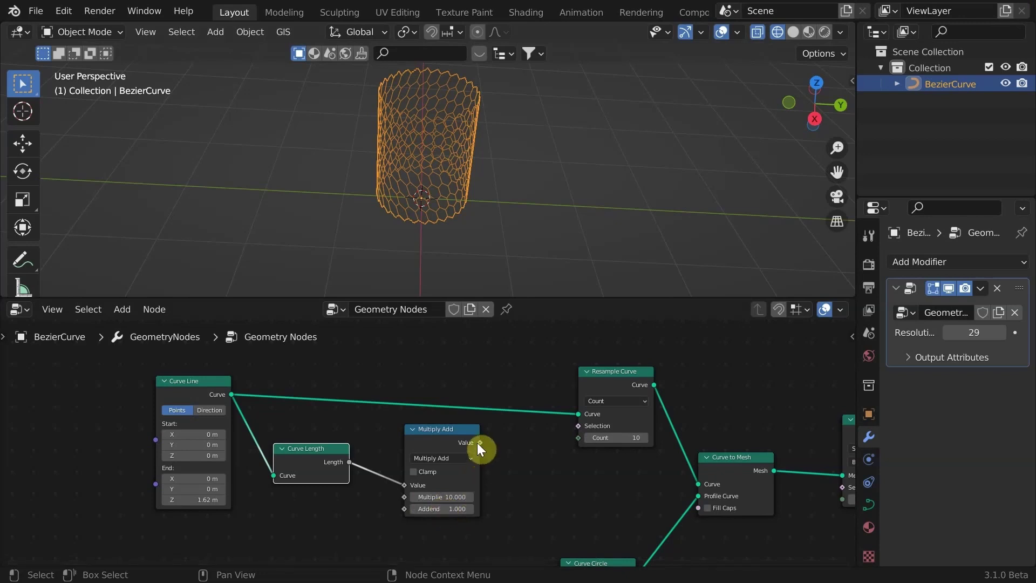
{"action": "left_click_drag", "start_coordinate": [480, 443], "coordinate": [578, 438]}
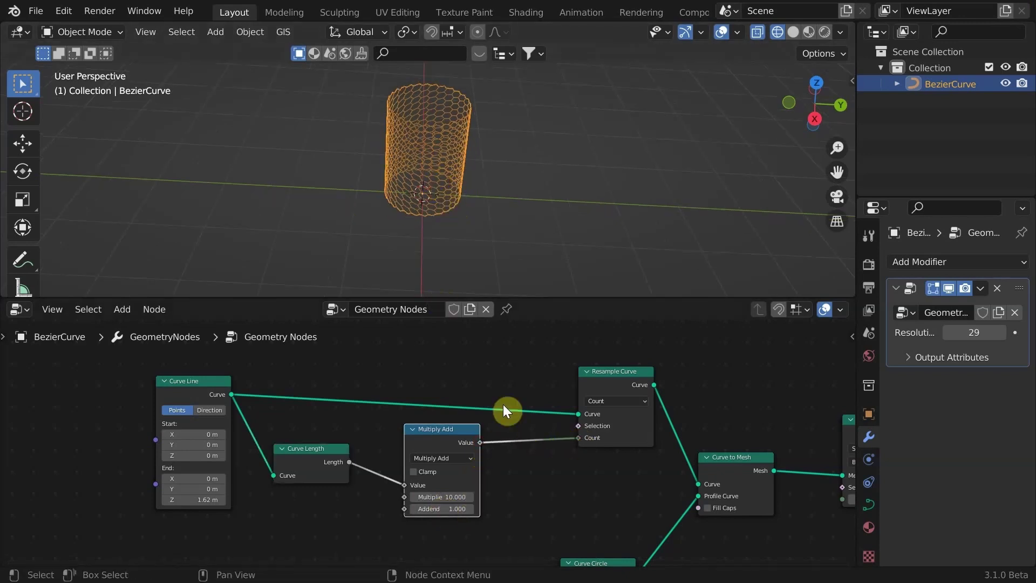
Set the modifier's Resolution to 10 and the Curve Line's end Z to 1 m
{"action": "key", "text": "Return"}
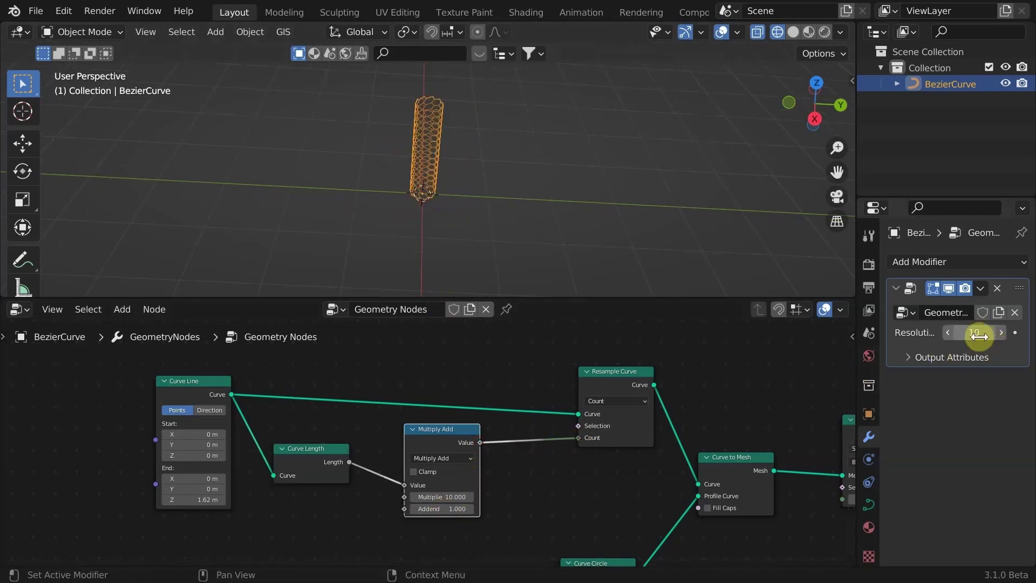
{"action": "scroll", "coordinate": [548, 233], "scroll_direction": "up", "scroll_amount": 2}
{"action": "left_click", "coordinate": [215, 499]}
{"action": "type", "text": "1"}
{"action": "key", "text": "Return"}
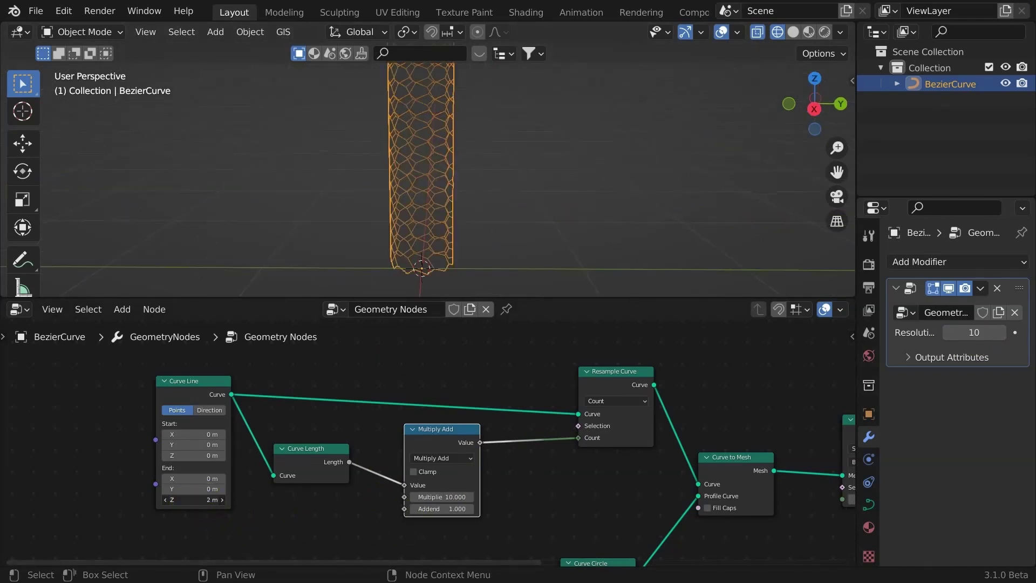
Set the Curve Line's end Z to 1.1 m and the modifier's Resolution to 26
{"action": "left_click_drag", "start_coordinate": [205, 499], "coordinate": [183, 500]}
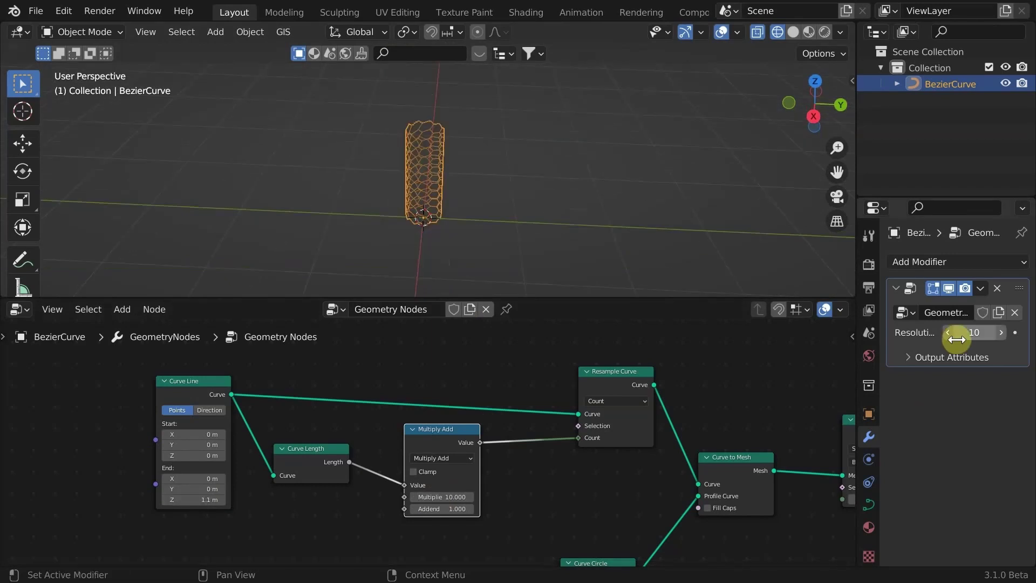
{"action": "mouse_move", "coordinate": [957, 339]}
{"action": "left_mouse_down"}
{"action": "mouse_move", "coordinate": [993, 339]}
{"action": "mouse_move", "coordinate": [959, 339]}
{"action": "left_mouse_up"}
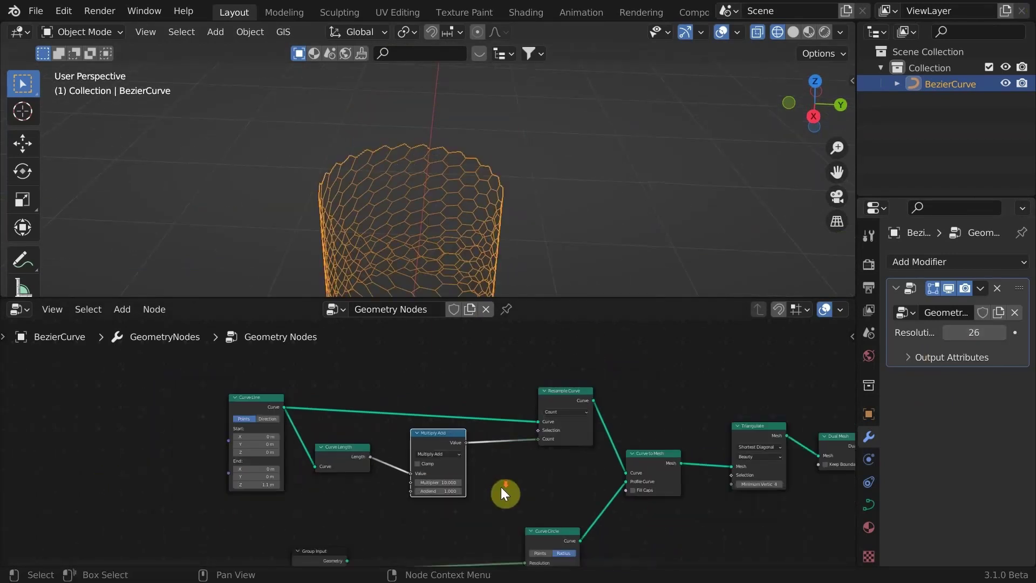
Move Group Output farther from Dual Mesh to make room and switch the viewport to solid shading
{"action": "middle_click_drag", "start_coordinate": [529, 478], "coordinate": [143, 456]}
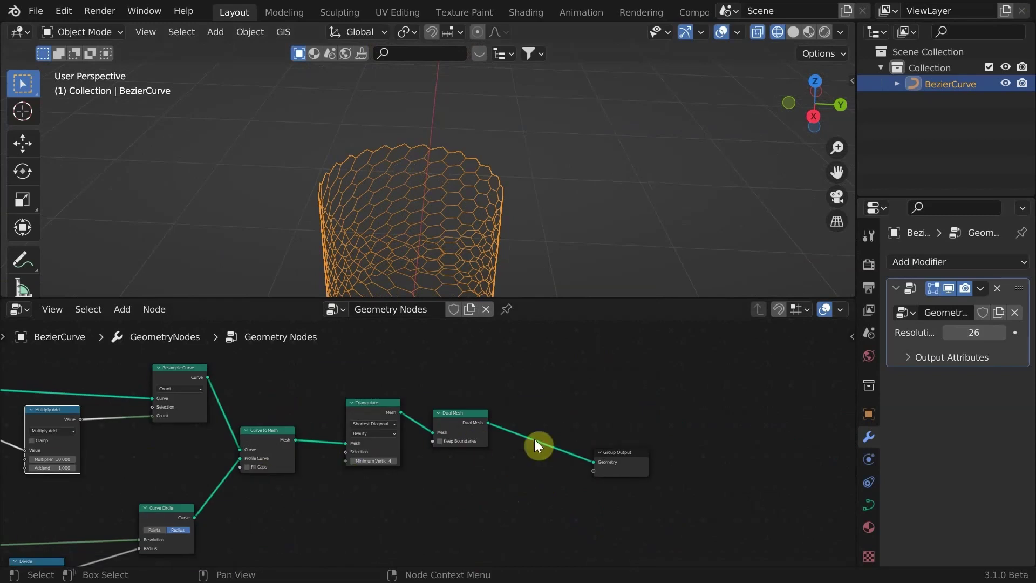
{"action": "left_click_drag", "start_coordinate": [621, 464], "coordinate": [804, 434]}
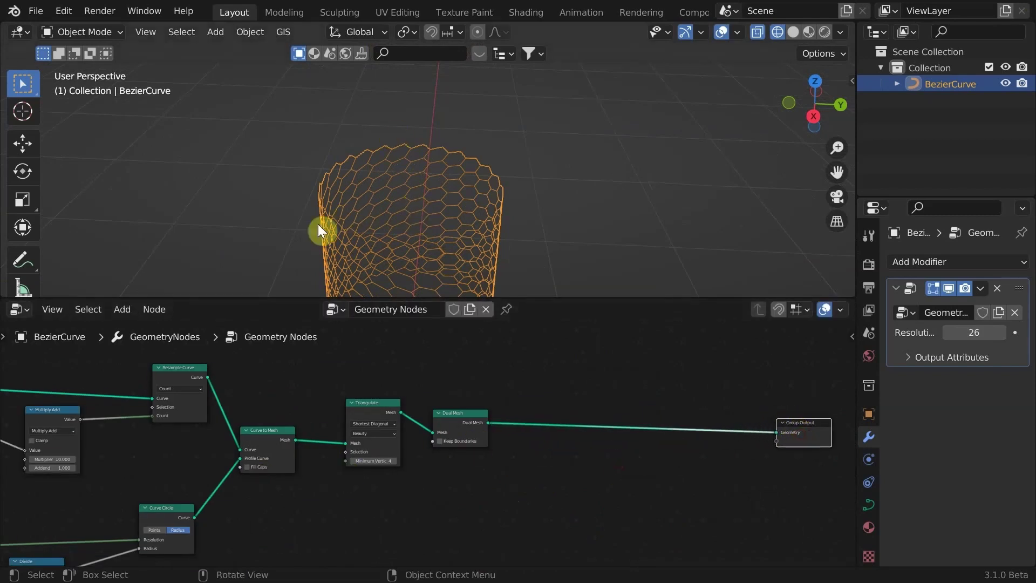
{"action": "left_click", "coordinate": [793, 31]}
{"action": "scroll", "coordinate": [391, 225], "scroll_direction": "down", "scroll_amount": 2}
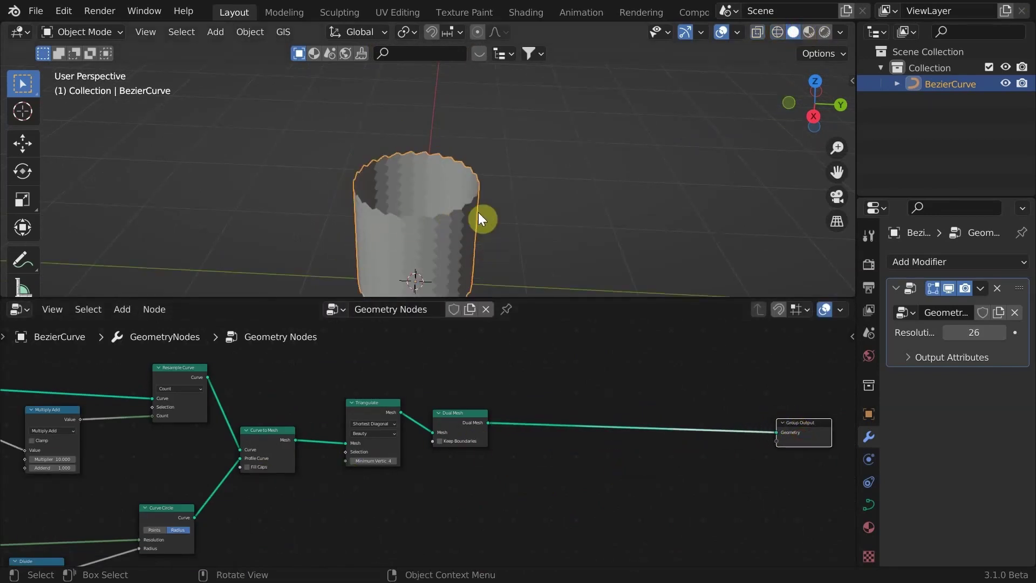
Add a Mesh to Curve node on the link between Dual Mesh and Group Output
{"action": "middle_click_drag", "start_coordinate": [523, 468], "coordinate": [452, 470]}
{"action": "key", "text": "shift+a"}
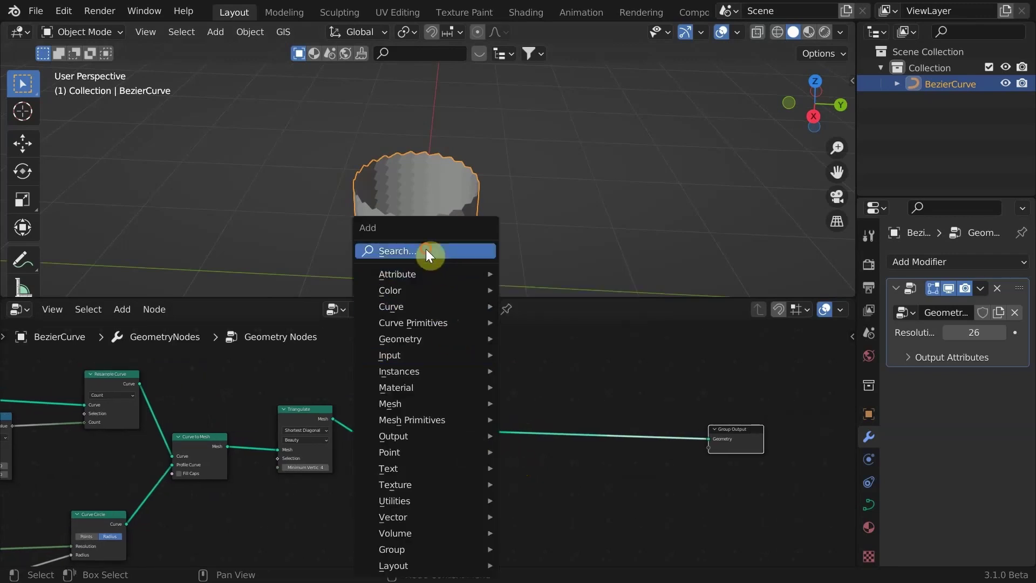
{"action": "left_click", "coordinate": [426, 248]}
{"action": "type", "text": "mesh to"}
{"action": "key", "text": "Down"}
{"action": "key", "text": "Return"}
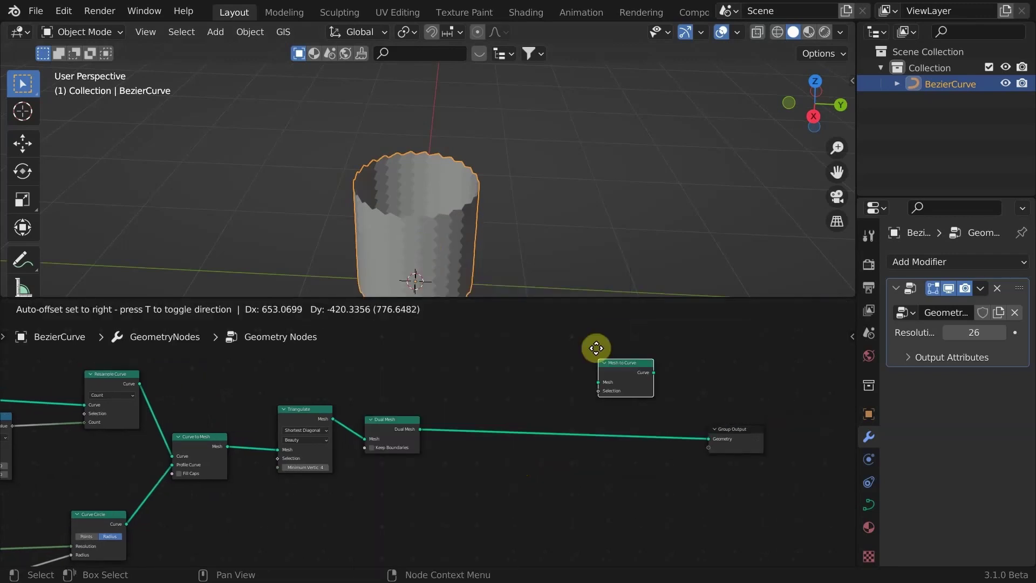
{"action": "left_click", "coordinate": [482, 424]}
Add a Curve to Mesh node on the link between Mesh to Curve and Group Output
{"action": "key", "text": "shift+a"}
{"action": "left_click", "coordinate": [468, 248]}
{"action": "type", "text": "curve"}
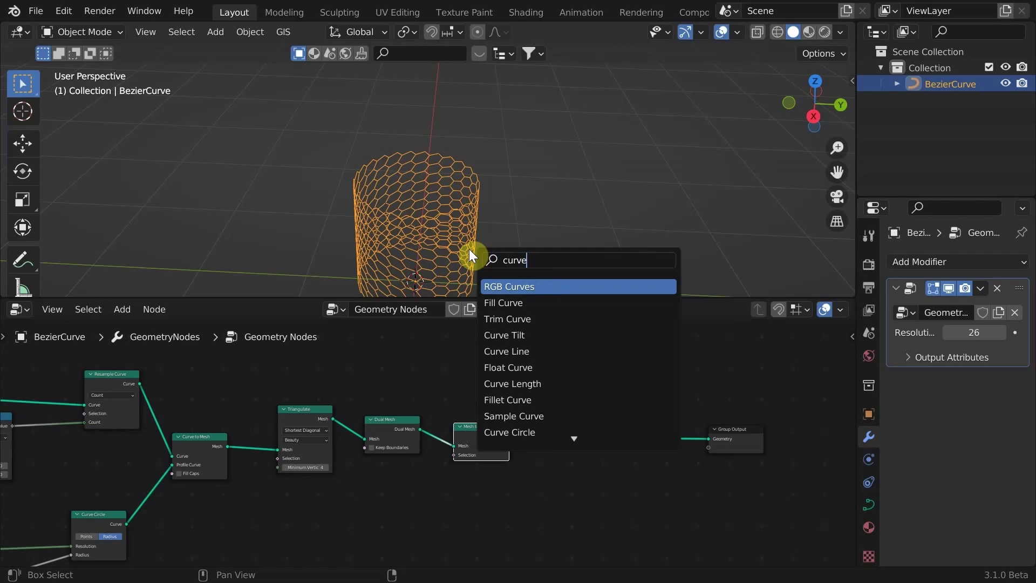
{"action": "type", "text": " to"}
{"action": "left_click", "coordinate": [523, 287]}
{"action": "left_click", "coordinate": [586, 450]}
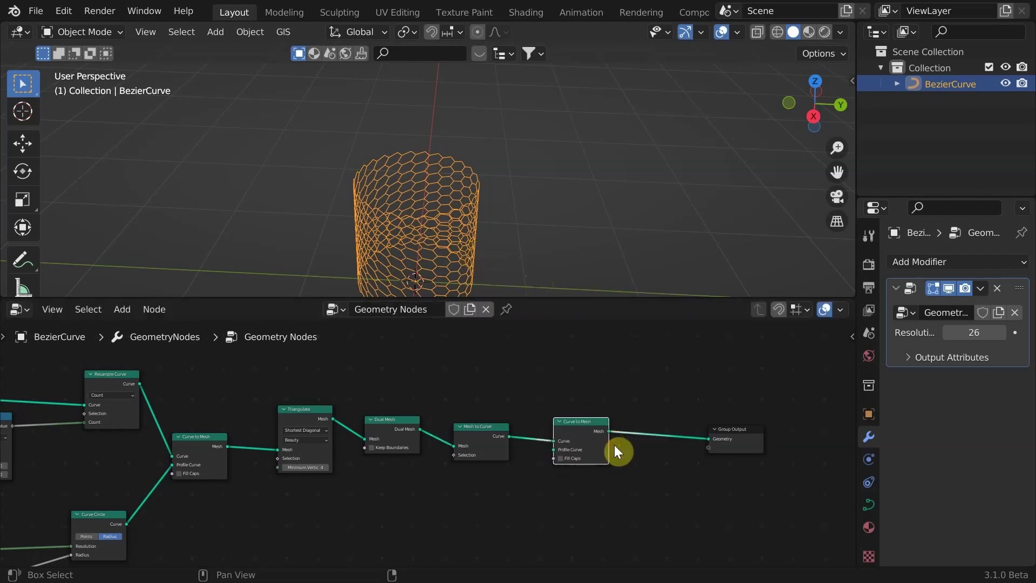
Add a Curve Circle node feeding the Profile Curve input of the last Curve to Mesh and place it below
{"action": "left_click_drag", "start_coordinate": [523, 409], "coordinate": [419, 500]}
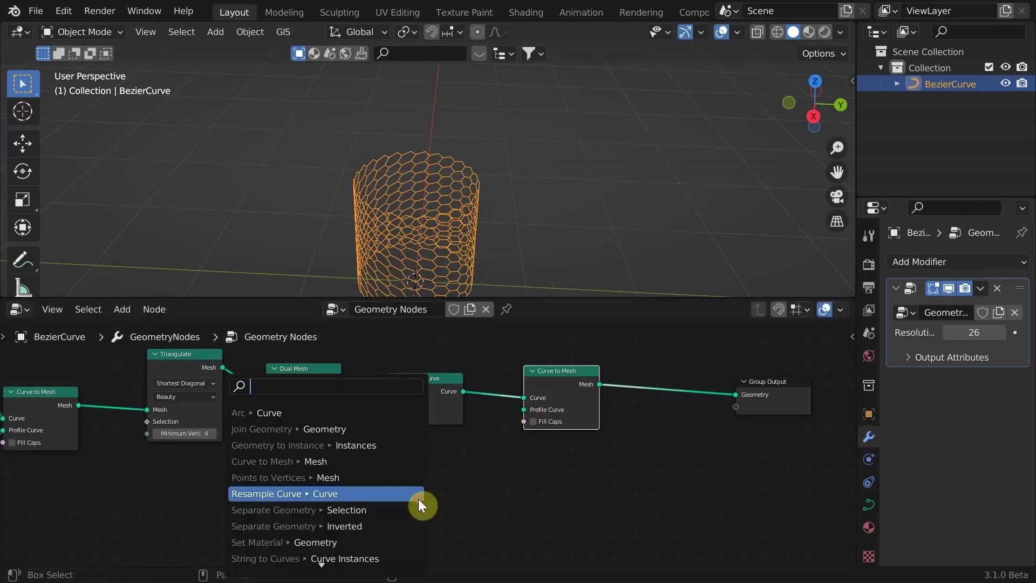
{"action": "type", "text": "circl"}
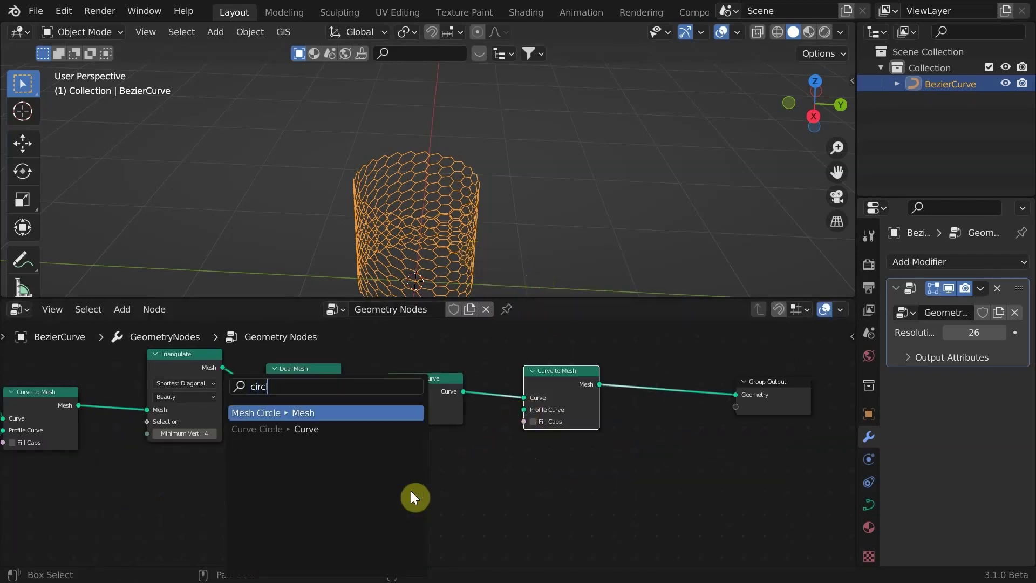
{"action": "left_click", "coordinate": [332, 430]}
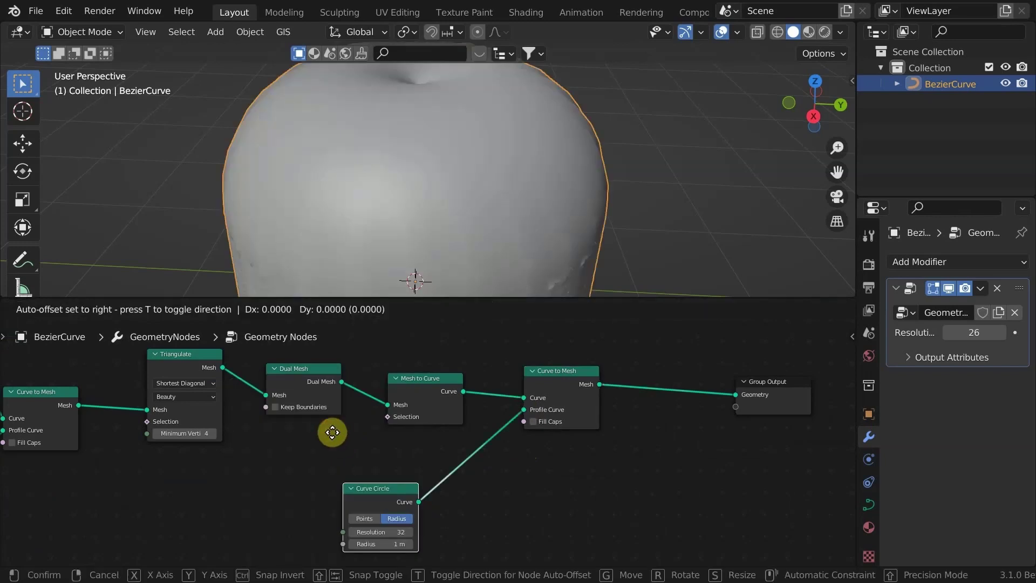
{"action": "left_click", "coordinate": [353, 453]}
Set the profile Curve Circle's radius to 0.005 m and deselect the tube in the viewport
{"action": "left_click", "coordinate": [408, 531]}
{"action": "type", "text": "0"}
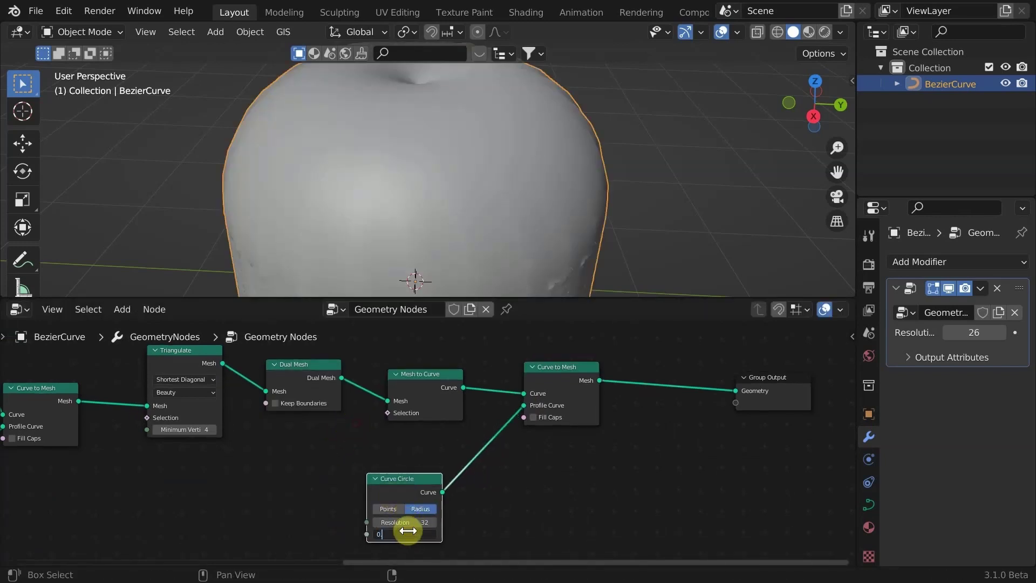
{"action": "type", "text": ".005"}
{"action": "key", "text": "Return"}
{"action": "key", "text": "alt+a"}
{"action": "scroll", "coordinate": [498, 212], "scroll_direction": "up", "scroll_amount": 2}
{"action": "middle_click_drag", "start_coordinate": [498, 211], "coordinate": [498, 182], "text": "shift"}
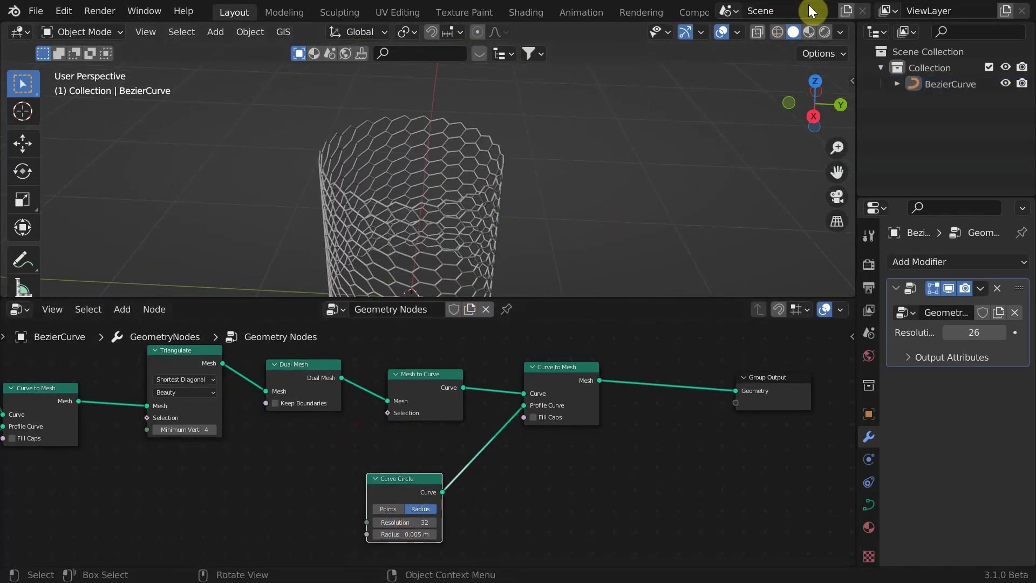
Switch the viewport's solid shading lighting to MatCap and choose a matcap
{"action": "left_click", "coordinate": [840, 32]}
{"action": "left_click", "coordinate": [819, 110]}
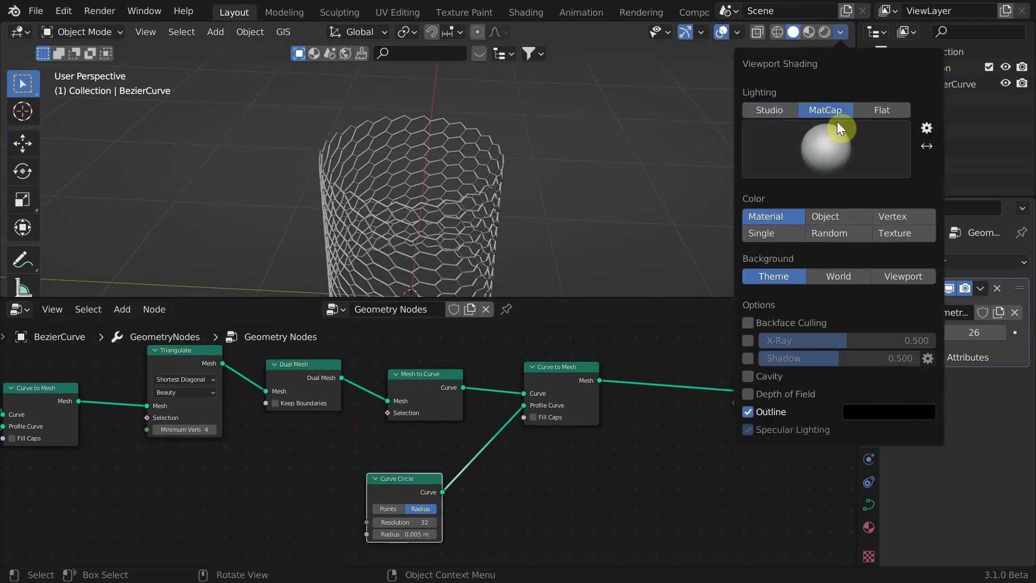
{"action": "left_click", "coordinate": [822, 170]}
{"action": "left_click", "coordinate": [688, 253]}
{"action": "left_click", "coordinate": [808, 138]}
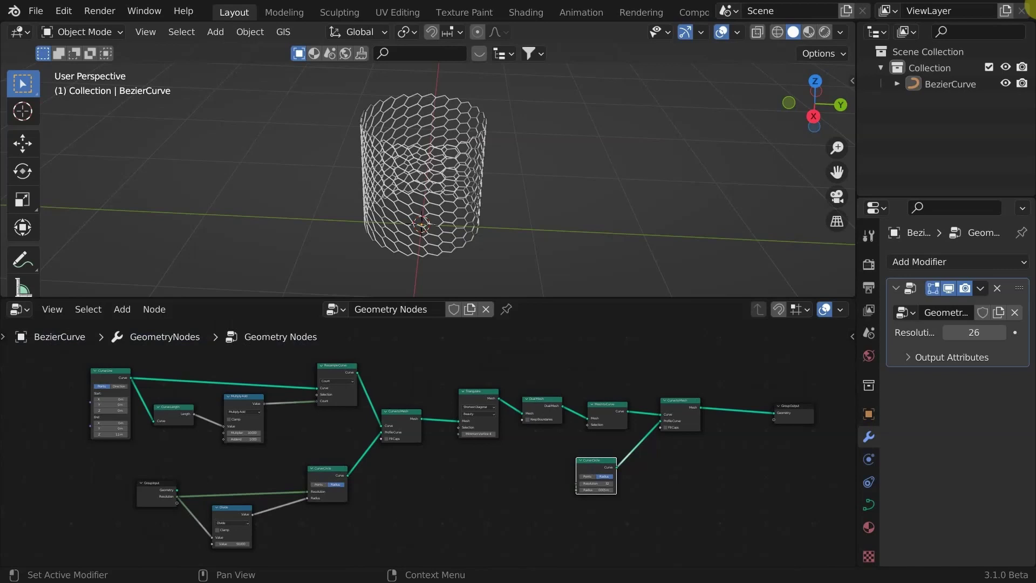
Set the modifier's Resolution to 10 and add a Spline Parameter node above Curve Line
{"action": "key", "text": "Return"}
{"action": "scroll", "coordinate": [106, 449], "scroll_direction": "up", "scroll_amount": 6}
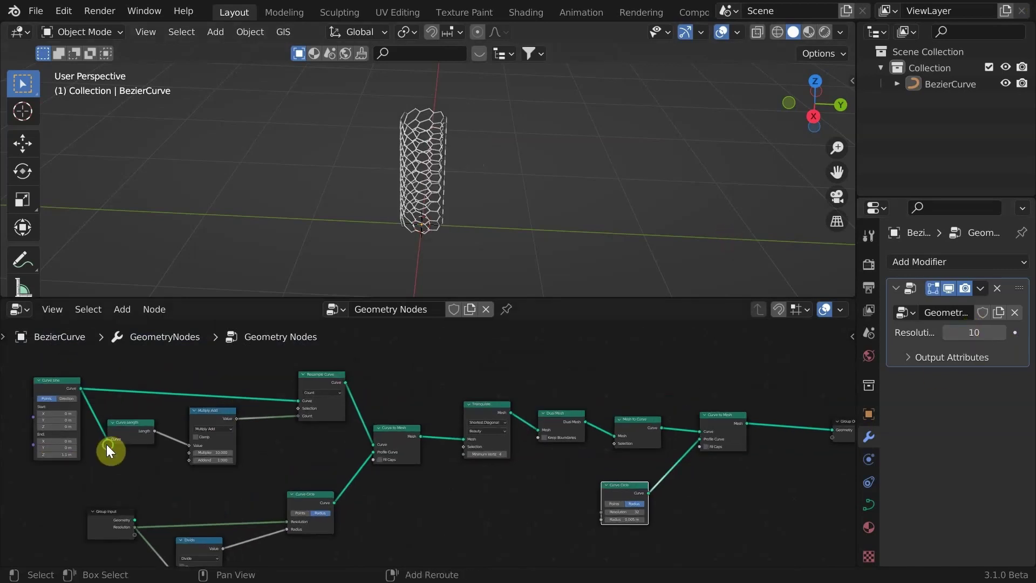
{"action": "middle_click_drag", "start_coordinate": [106, 449], "coordinate": [270, 453], "text": "shift"}
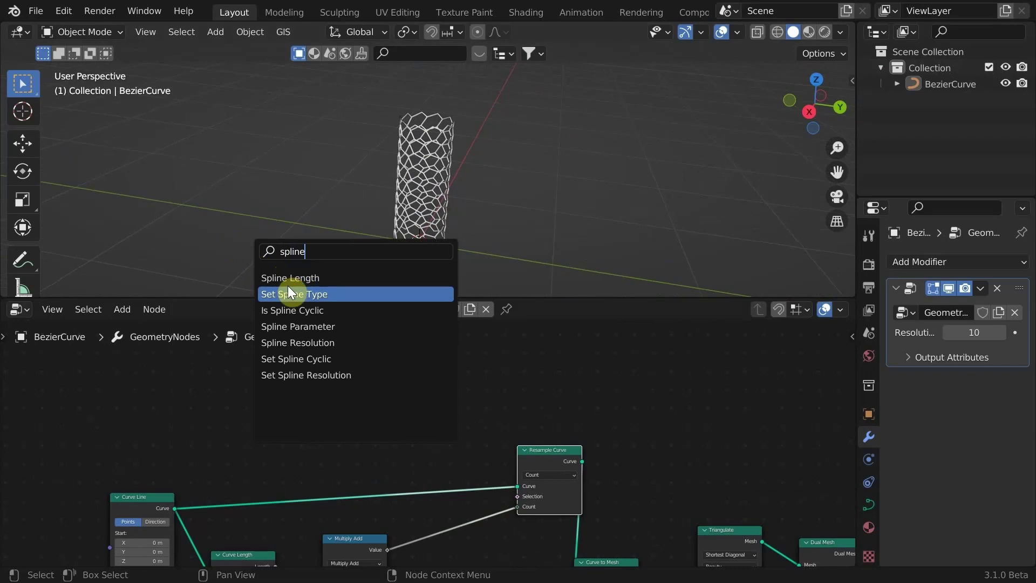
{"action": "left_click", "coordinate": [298, 326]}
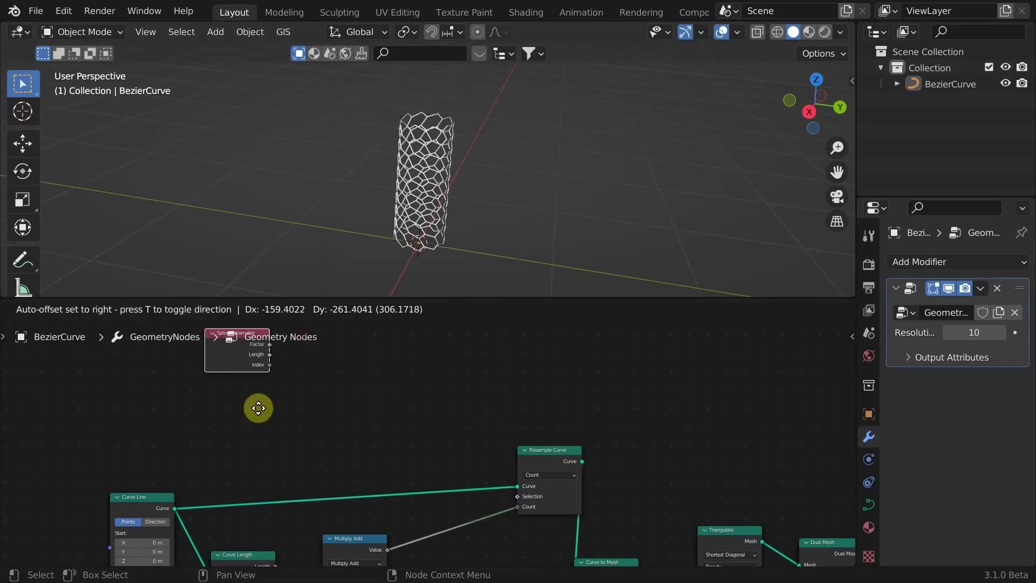
{"action": "left_click", "coordinate": [228, 442]}
{"action": "scroll", "coordinate": [277, 416], "scroll_direction": "up", "scroll_amount": 1}
Add a Set Curve Tilt node and space it apart from the Spline Parameter node
{"action": "key", "text": "shift+a"}
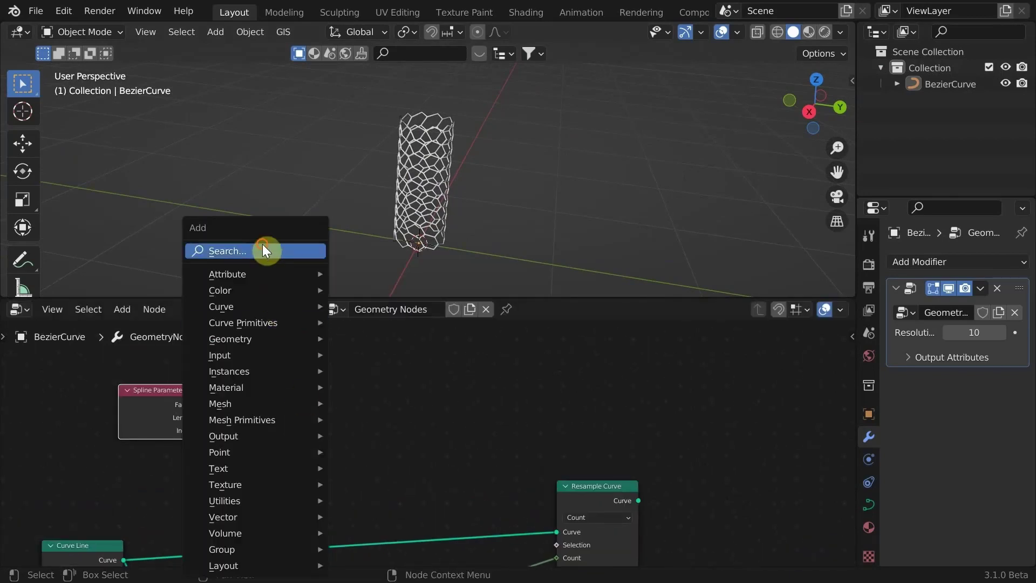
{"action": "type", "text": "set curv"}
{"action": "left_click", "coordinate": [281, 273]}
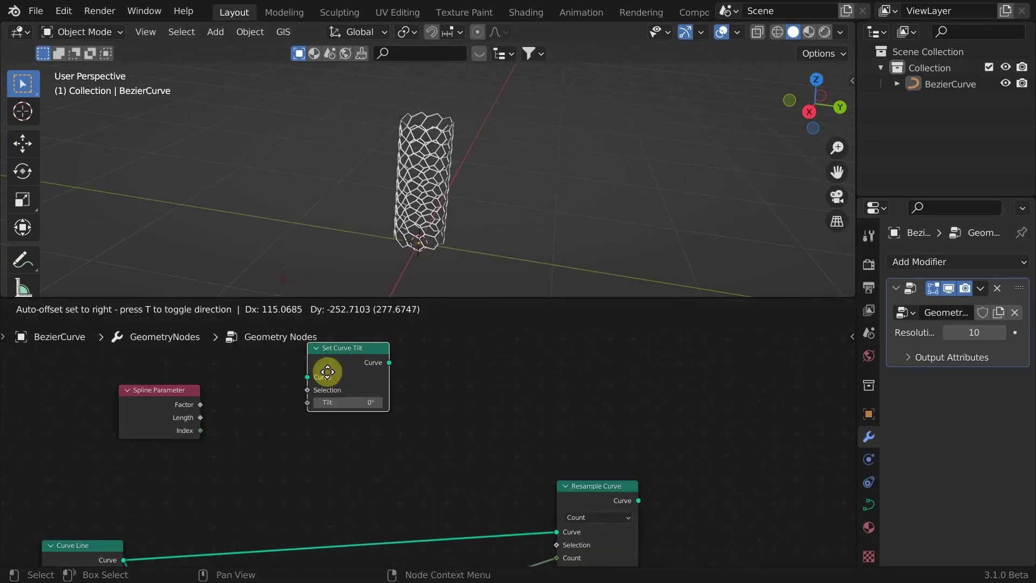
{"action": "left_click", "coordinate": [314, 390]}
{"action": "left_click_drag", "start_coordinate": [157, 416], "coordinate": [97, 417]}
{"action": "left_click_drag", "start_coordinate": [336, 395], "coordinate": [354, 399]}
Route Curve Line's output through Set Curve Tilt into Resample Curve's Curve input
{"action": "scroll", "coordinate": [434, 420], "scroll_direction": "down", "scroll_amount": 2}
{"action": "middle_click_drag", "start_coordinate": [436, 420], "coordinate": [455, 403]}
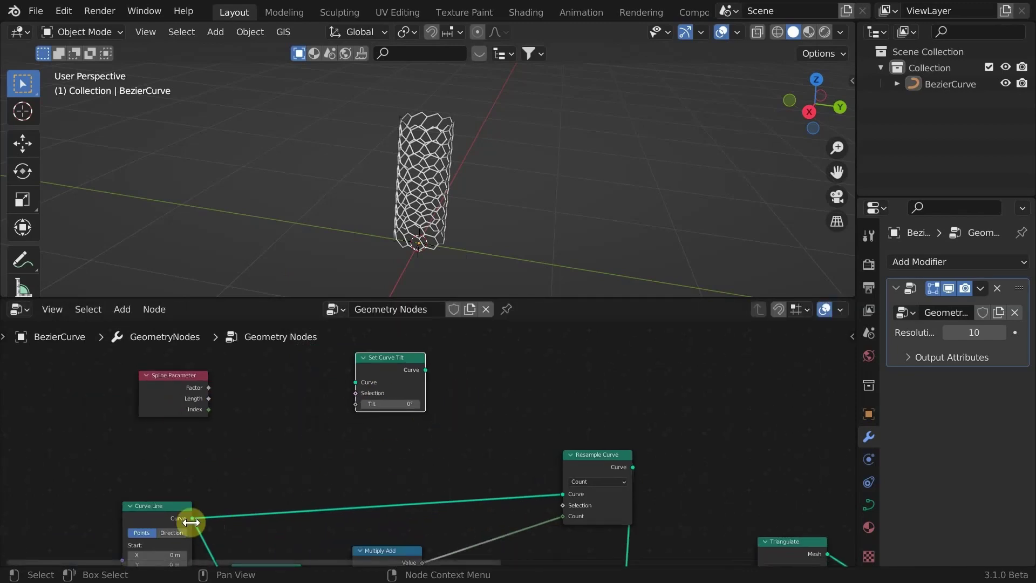
{"action": "left_click_drag", "start_coordinate": [360, 380], "coordinate": [360, 382]}
{"action": "left_click_drag", "start_coordinate": [562, 493], "coordinate": [562, 493]}
{"action": "scroll", "coordinate": [423, 437], "scroll_direction": "up", "scroll_amount": 1}
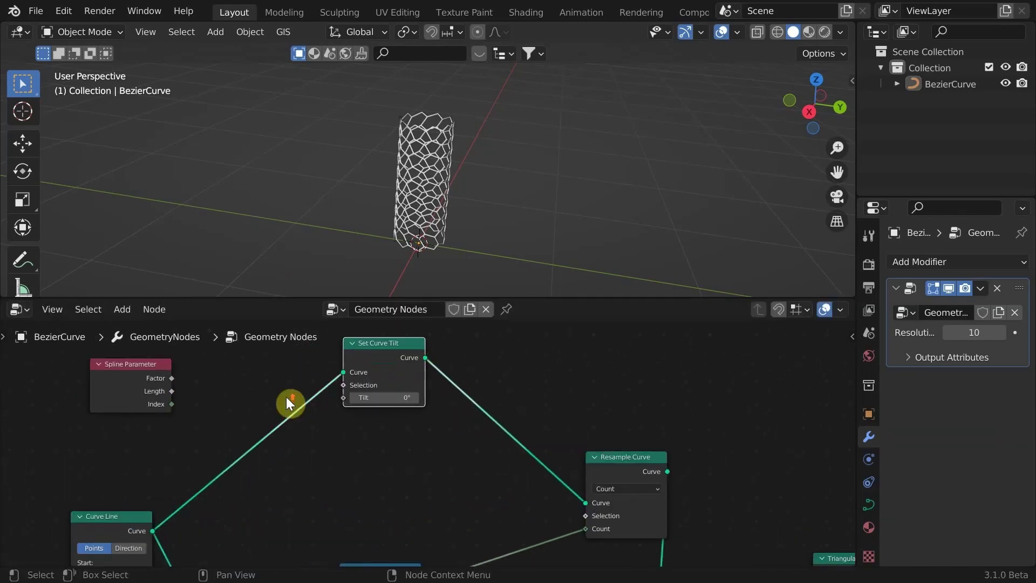
Add a Math node set to Multiply between the Spline Parameter and Set Curve Tilt nodes
{"action": "left_click_drag", "start_coordinate": [146, 370], "coordinate": [111, 380]}
{"action": "middle_click_drag", "start_coordinate": [302, 372], "coordinate": [472, 422]}
{"action": "left_click_drag", "start_coordinate": [583, 413], "coordinate": [629, 435]}
{"action": "key", "text": "shift+a"}
{"action": "left_click", "coordinate": [373, 253]}
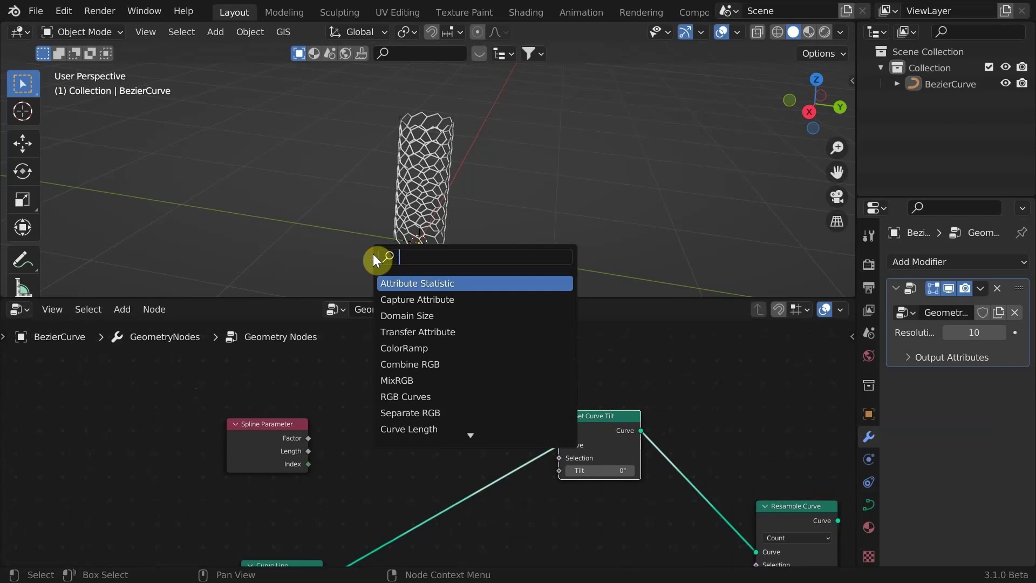
{"action": "type", "text": "math"}
{"action": "left_click", "coordinate": [403, 279]}
{"action": "left_click", "coordinate": [398, 398]}
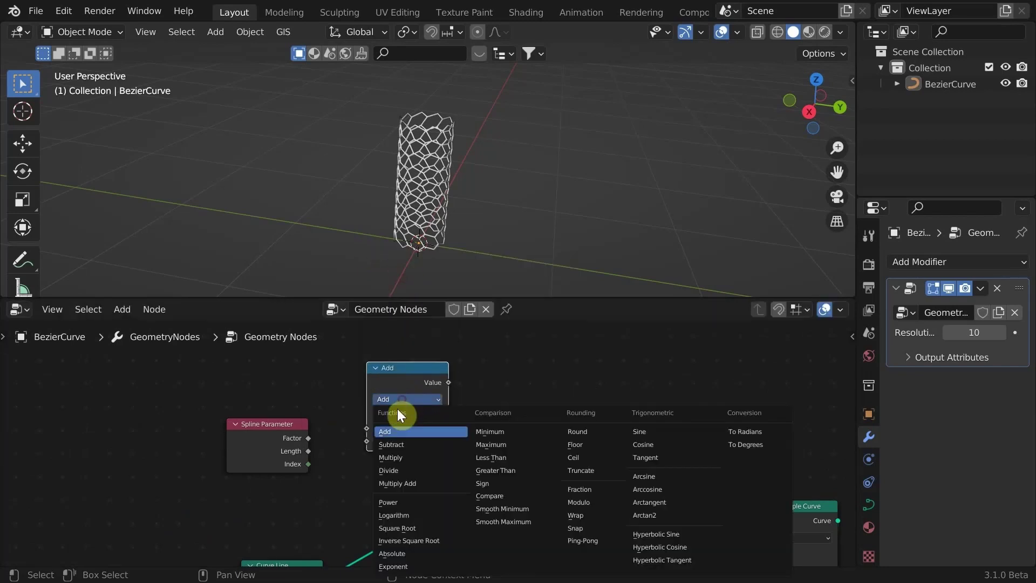
{"action": "left_click", "coordinate": [395, 442]}
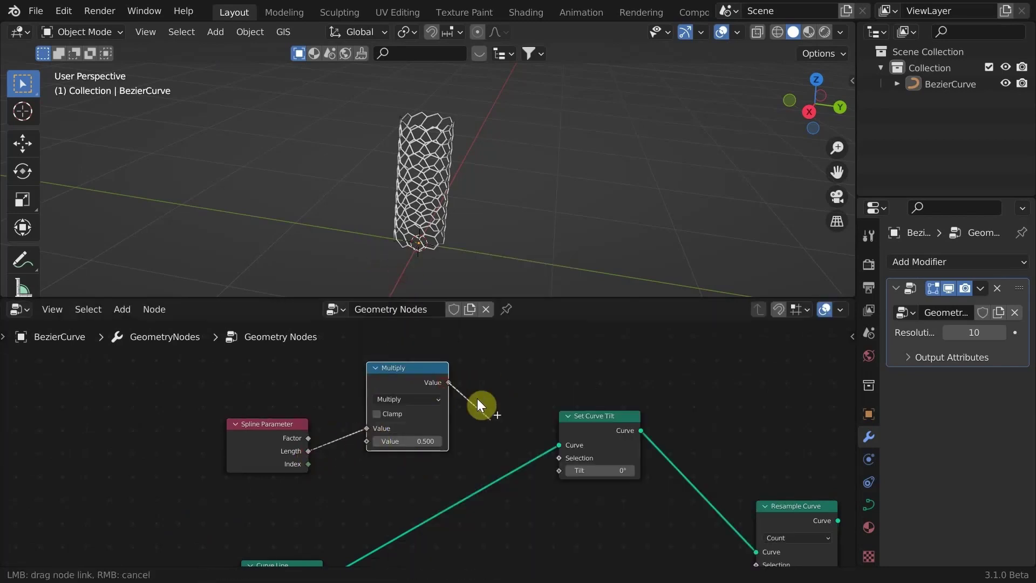
Feed Spline Parameter's Length through Multiply into Set Curve Tilt's Tilt, and set the multiplier to 3.142
{"action": "left_click_drag", "start_coordinate": [559, 472], "coordinate": [558, 470]}
{"action": "left_click_drag", "start_coordinate": [408, 442], "coordinate": [374, 442]}
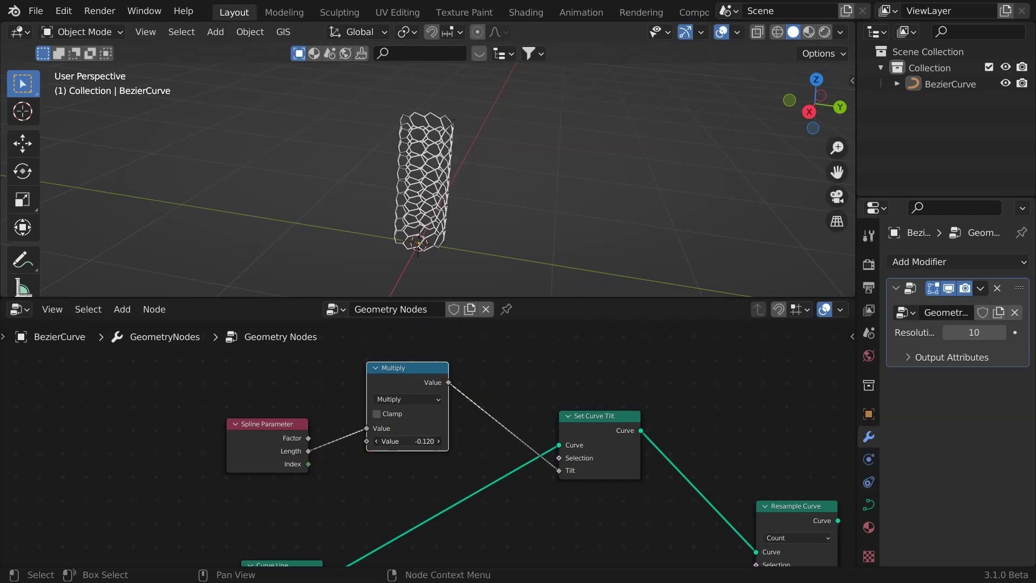
{"action": "key", "text": "Return"}
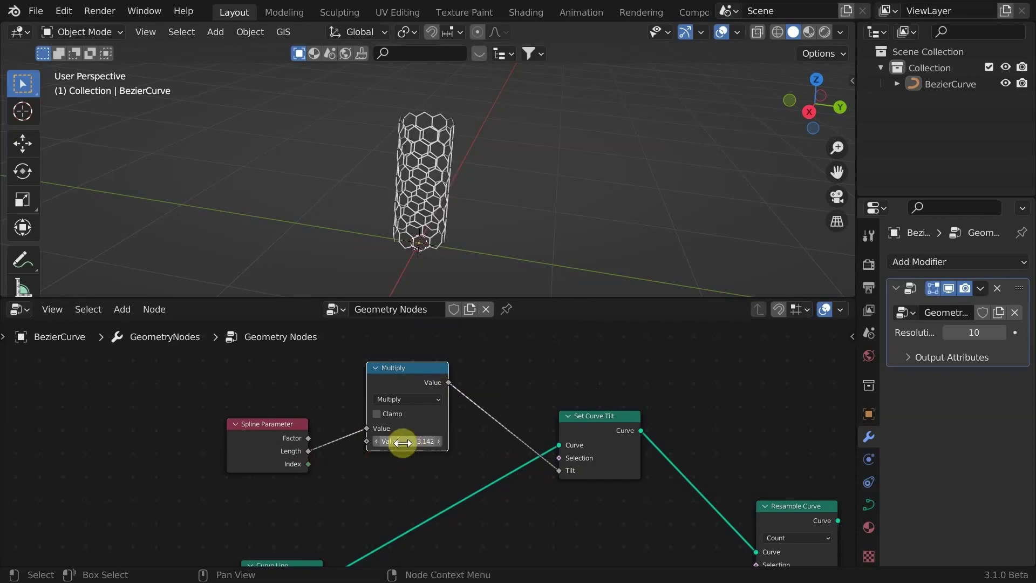
Compare the hexagon pattern in the right view with the tilt's Multiply node muted and unmuted
{"action": "left_click", "coordinate": [802, 108]}
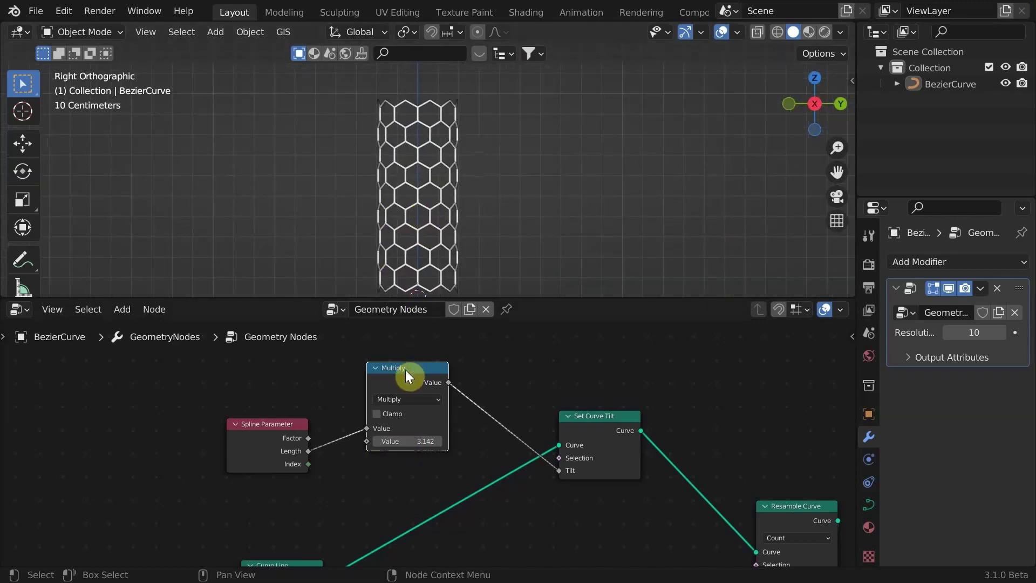
{"action": "key", "text": "m"}
{"action": "key", "text": "m"}
{"action": "key", "text": "m"}
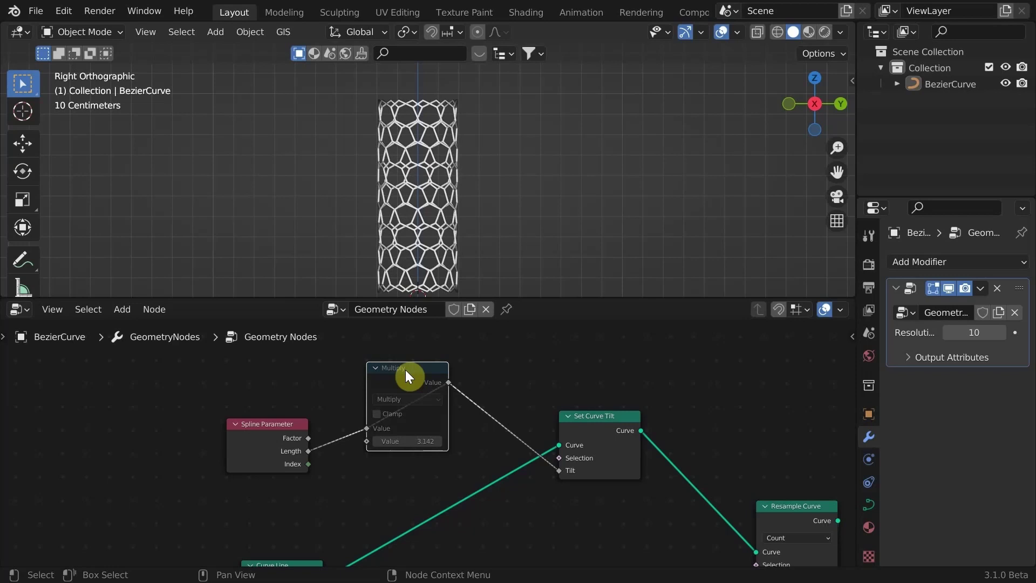
{"action": "key", "text": "m"}
Raise the Curve Line's end Z to about 1.4 m and test the modifier's Resolution on the tilted pattern
{"action": "scroll", "coordinate": [456, 231], "scroll_direction": "down", "scroll_amount": 3}
{"action": "scroll", "coordinate": [422, 470], "scroll_direction": "down", "scroll_amount": 2}
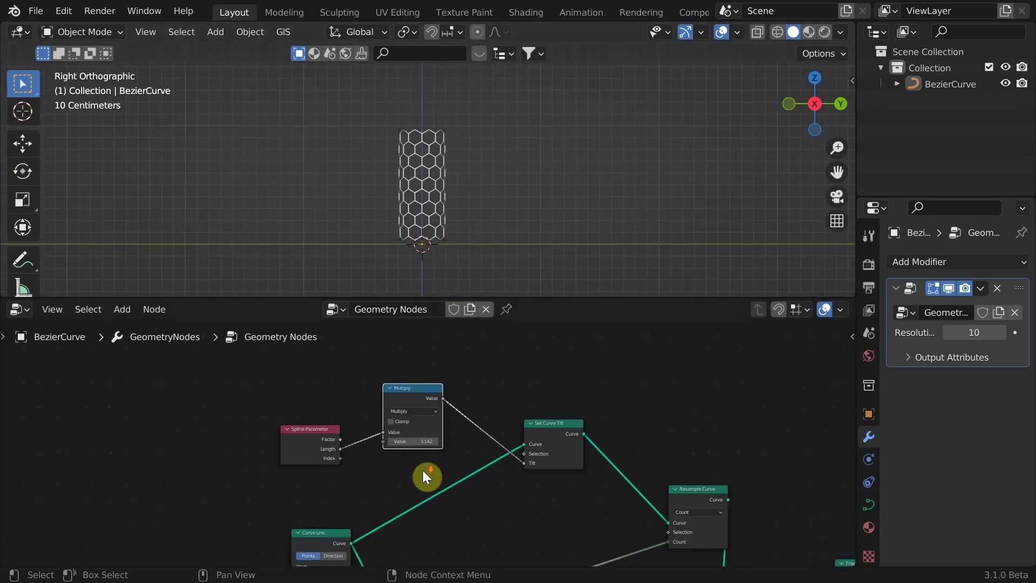
{"action": "middle_click_drag", "start_coordinate": [385, 501], "coordinate": [394, 397]}
{"action": "scroll", "coordinate": [378, 418], "scroll_direction": "up", "scroll_amount": 1}
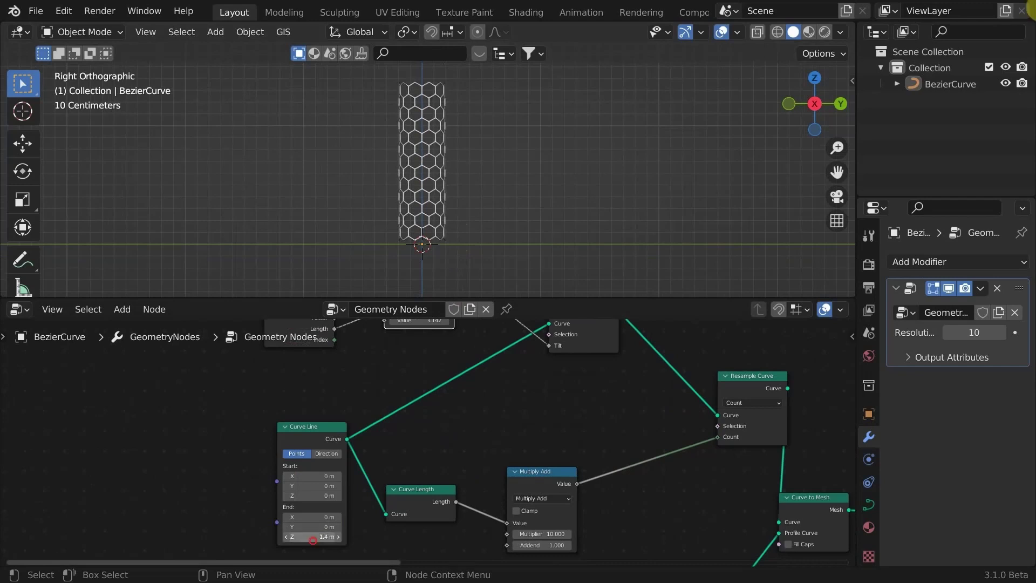
{"action": "middle_click_drag", "start_coordinate": [455, 160], "coordinate": [518, 183]}
{"action": "mouse_move", "coordinate": [967, 330]}
{"action": "left_mouse_down"}
{"action": "mouse_move", "coordinate": [1003, 331]}
{"action": "mouse_move", "coordinate": [967, 331]}
{"action": "left_mouse_up"}
Duplicate the Group Input node, place the copy below Spline Parameter, and rearrange the nearby nodes to make room
{"action": "scroll", "coordinate": [410, 432], "scroll_direction": "down", "scroll_amount": 3}
{"action": "left_click", "coordinate": [393, 534]}
{"action": "key", "text": "shift+d"}
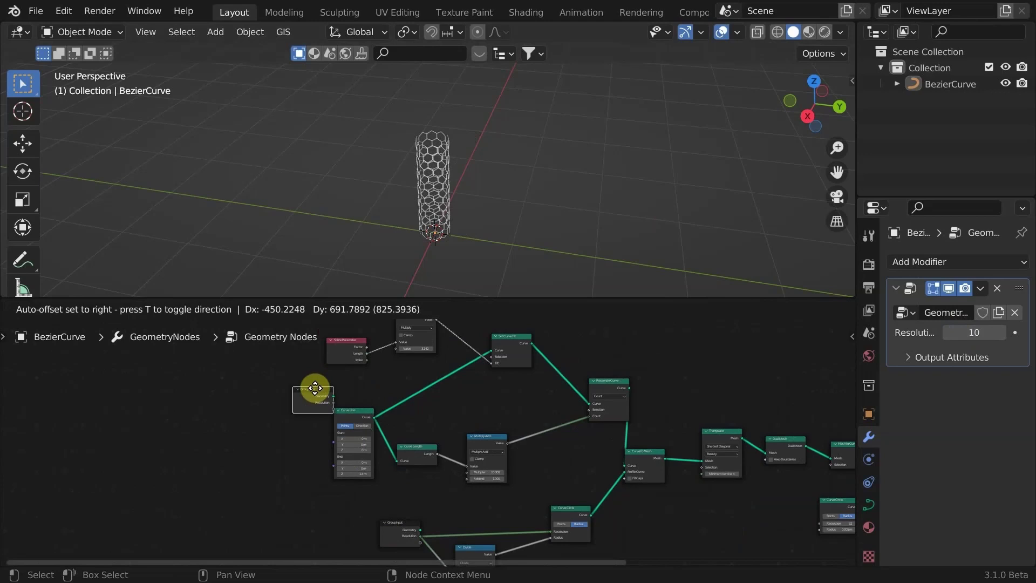
{"action": "left_click", "coordinate": [288, 394]}
{"action": "scroll", "coordinate": [322, 418], "scroll_direction": "up", "scroll_amount": 2}
{"action": "left_click_drag", "start_coordinate": [330, 409], "coordinate": [316, 490]}
{"action": "left_click_drag", "start_coordinate": [404, 448], "coordinate": [423, 475]}
{"action": "scroll", "coordinate": [410, 405], "scroll_direction": "up", "scroll_amount": 2}
{"action": "middle_click_drag", "start_coordinate": [404, 399], "coordinate": [407, 512]}
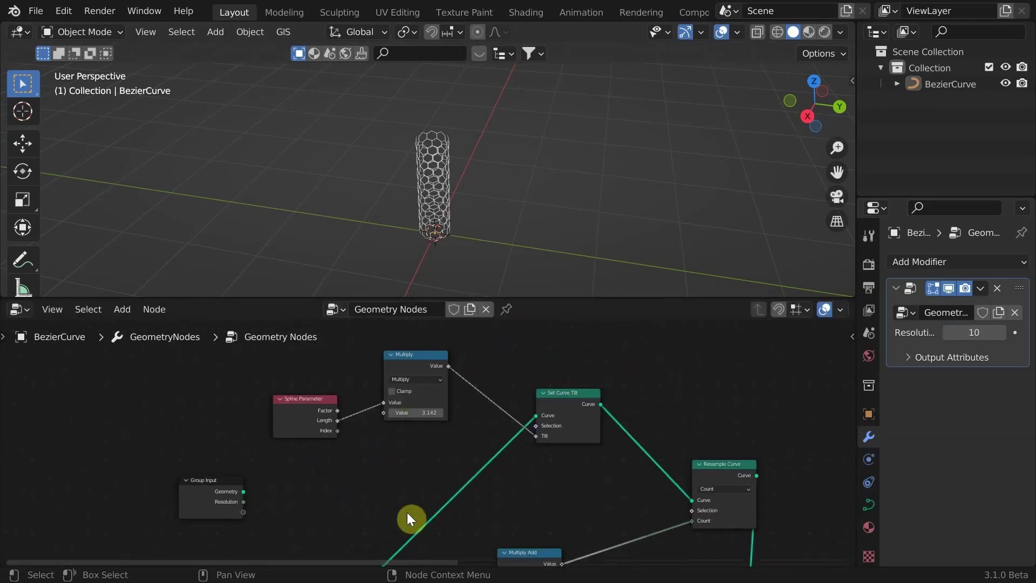
{"action": "left_click_drag", "start_coordinate": [216, 483], "coordinate": [248, 489]}
Move the tilt's Multiply node back and insert a duplicate of it before Set Curve Tilt's Tilt input
{"action": "left_click_drag", "start_coordinate": [405, 370], "coordinate": [368, 358]}
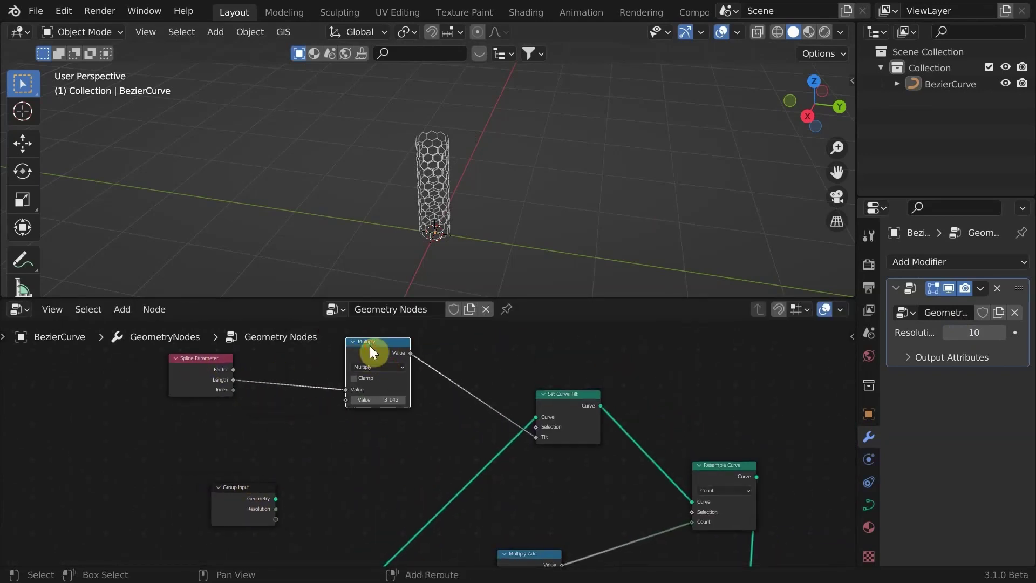
{"action": "key", "text": "shift+d"}
{"action": "left_click", "coordinate": [460, 370]}
Add another Math node copy set to Divide, dividing 10 by Group Input's Resolution, and feed it into the second Multiply
{"action": "key", "text": "shift+d"}
{"action": "left_click", "coordinate": [353, 456]}
{"action": "scroll", "coordinate": [429, 433], "scroll_direction": "up", "scroll_amount": 1}
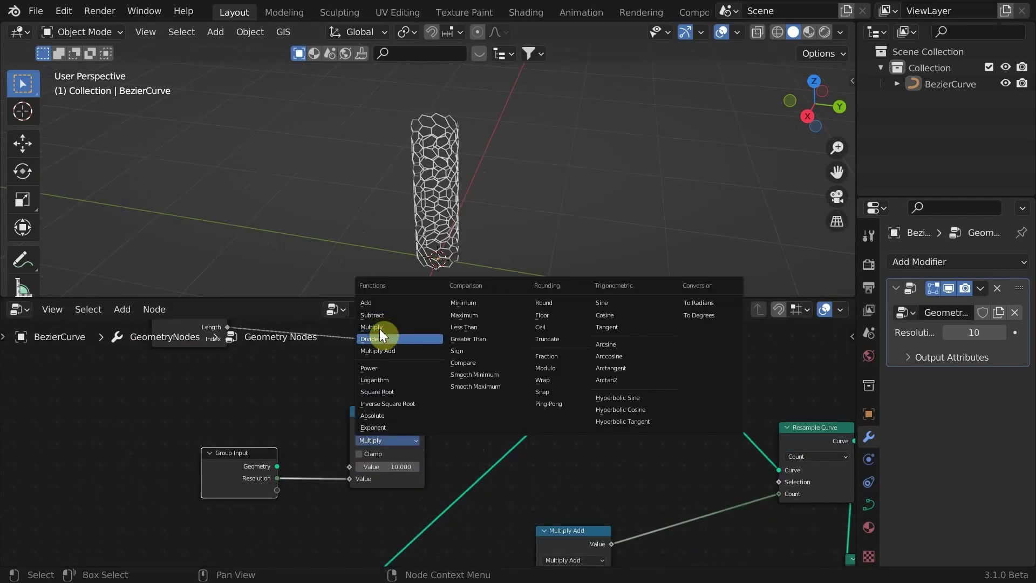
{"action": "left_click", "coordinate": [380, 336]}
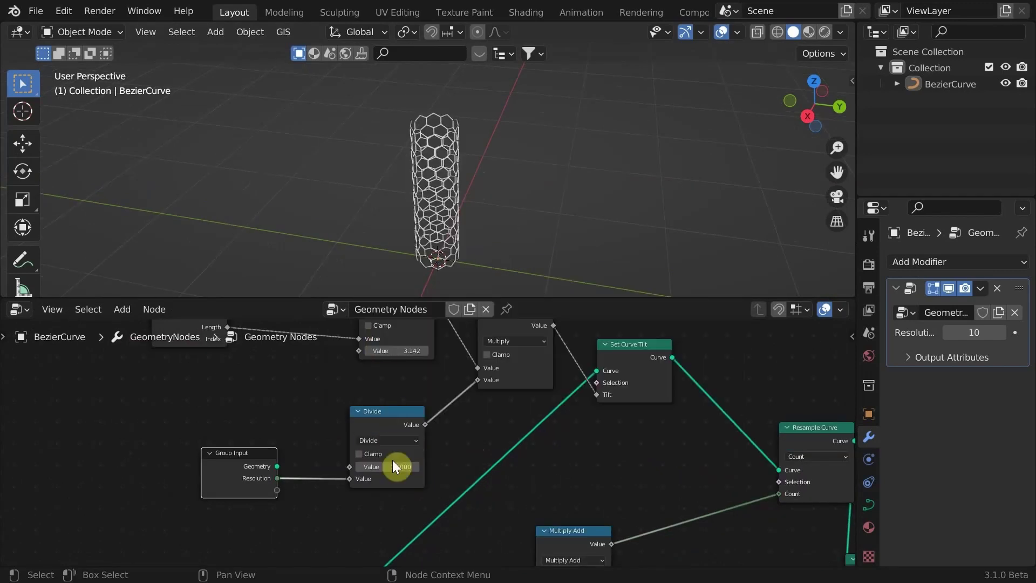
Set the modifier's Resolution to 17 and the Curve Line's end Z to 2.3 m
{"action": "left_click", "coordinate": [803, 117]}
{"action": "middle_click_drag", "start_coordinate": [593, 169], "coordinate": [488, 230]}
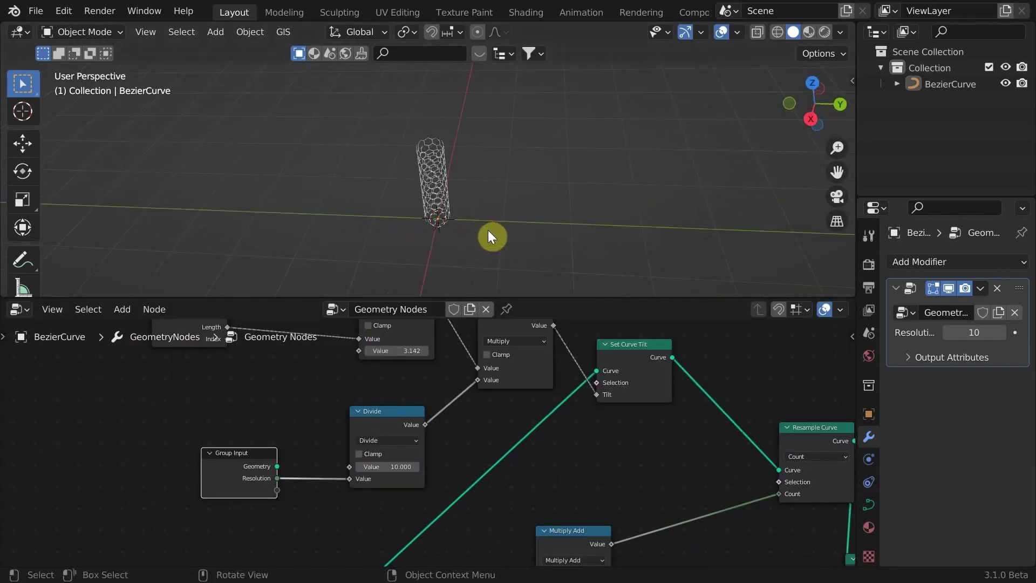
{"action": "mouse_move", "coordinate": [974, 332]}
{"action": "left_mouse_down"}
{"action": "mouse_move", "coordinate": [1011, 333]}
{"action": "mouse_move", "coordinate": [993, 333]}
{"action": "left_mouse_up"}
{"action": "scroll", "coordinate": [410, 421], "scroll_direction": "down", "scroll_amount": 4}
{"action": "middle_click_drag", "start_coordinate": [446, 490], "coordinate": [448, 381]}
{"action": "mouse_move", "coordinate": [341, 519]}
{"action": "left_mouse_down"}
{"action": "mouse_move", "coordinate": [367, 519]}
{"action": "mouse_move", "coordinate": [324, 519]}
{"action": "mouse_move", "coordinate": [348, 519]}
{"action": "left_mouse_up"}
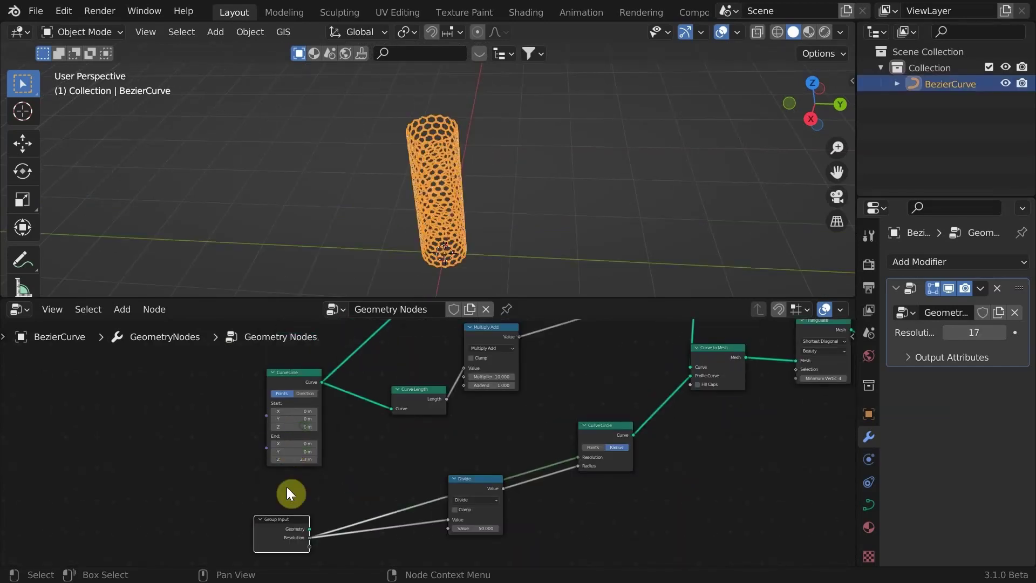
Add a reroute on the Curve Line's output, reposition Group Input beside it, and feed Group Input's Geometry into the reroute
{"action": "left_click_drag", "start_coordinate": [289, 475], "coordinate": [331, 451]}
{"action": "scroll", "coordinate": [338, 476], "scroll_direction": "up", "scroll_amount": 3}
{"action": "middle_click_drag", "start_coordinate": [338, 476], "coordinate": [385, 409]}
{"action": "left_click", "coordinate": [299, 481]}
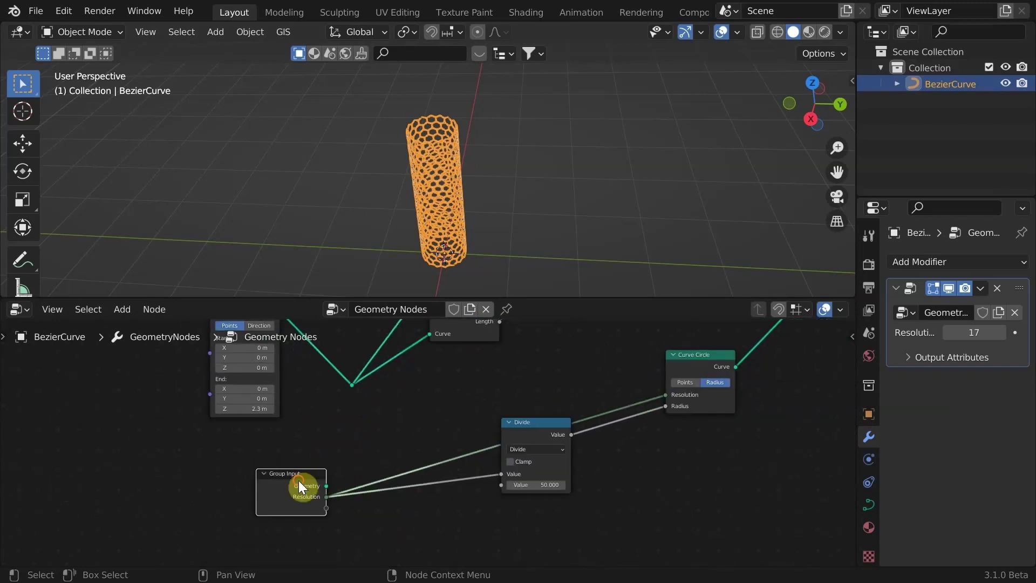
{"action": "left_click_drag", "start_coordinate": [299, 481], "coordinate": [257, 471]}
{"action": "middle_click_drag", "start_coordinate": [312, 403], "coordinate": [310, 432]}
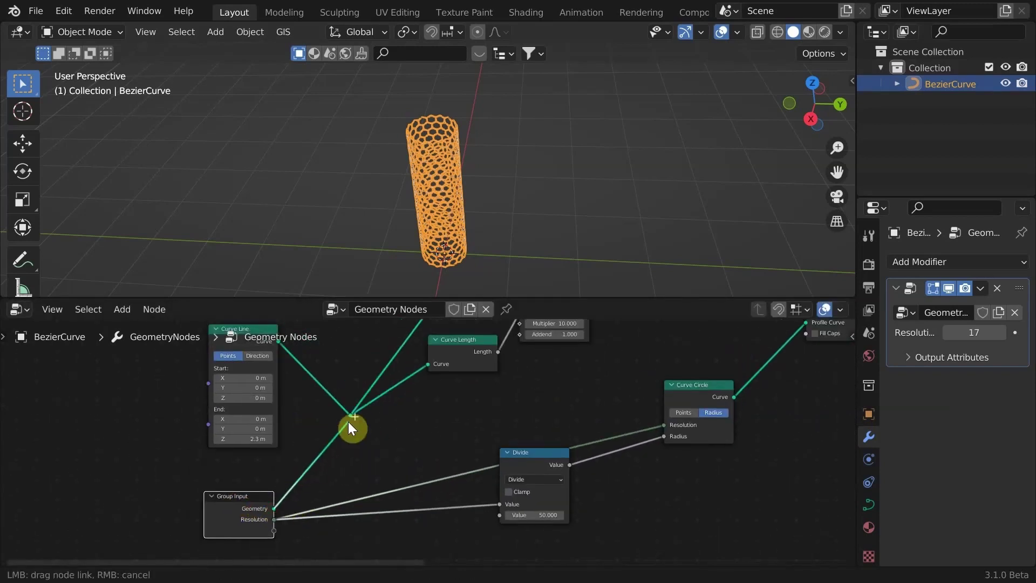
{"action": "left_click_drag", "start_coordinate": [348, 422], "coordinate": [351, 416]}
In top view, lengthen the Bezier curve by moving its end point and extruding another bent segment from it
{"action": "scroll", "coordinate": [520, 208], "scroll_direction": "down", "scroll_amount": 3}
{"action": "middle_click_drag", "start_coordinate": [523, 202], "coordinate": [477, 182], "text": "shift"}
{"action": "key", "text": "KP_7"}
{"action": "key", "text": "Tab"}
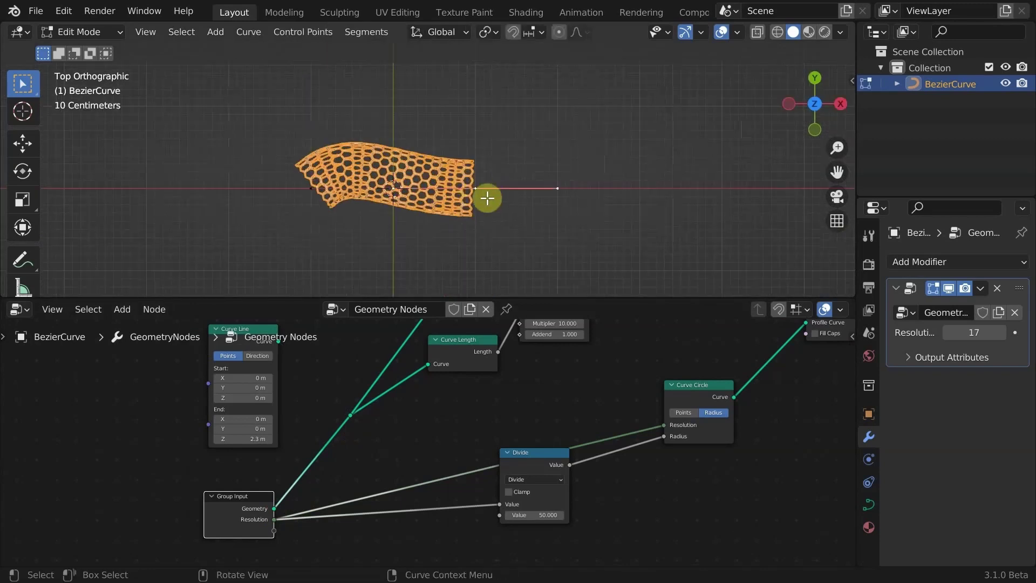
{"action": "key", "text": "g"}
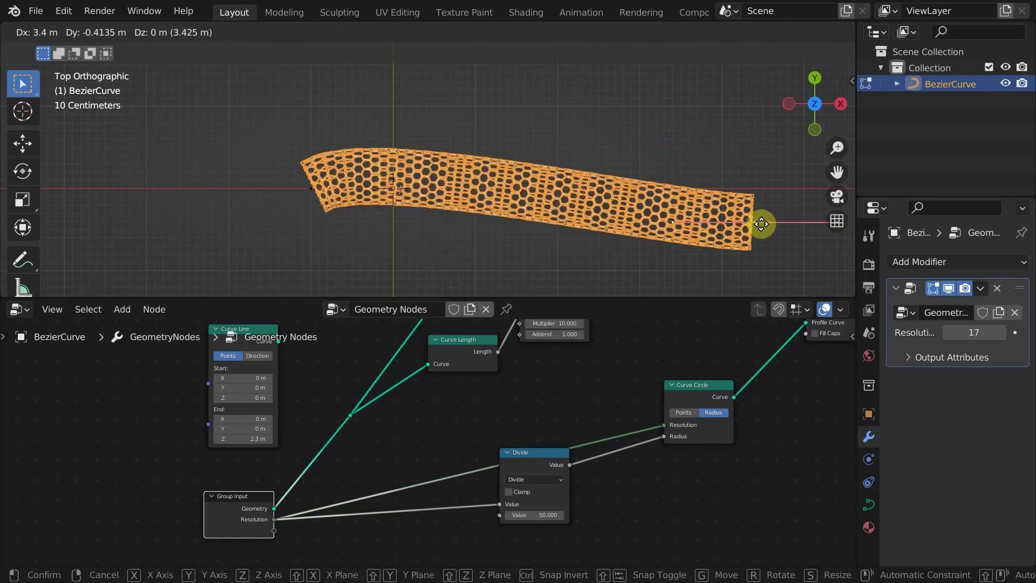
{"action": "left_click", "coordinate": [599, 222]}
{"action": "middle_click_drag", "start_coordinate": [598, 222], "coordinate": [347, 269], "text": "shift"}
{"action": "key", "text": "e"}
{"action": "left_click", "coordinate": [604, 122]}
{"action": "scroll", "coordinate": [468, 193], "scroll_direction": "down", "scroll_amount": 3}
{"action": "middle_click_drag", "start_coordinate": [469, 193], "coordinate": [513, 180], "text": "shift"}
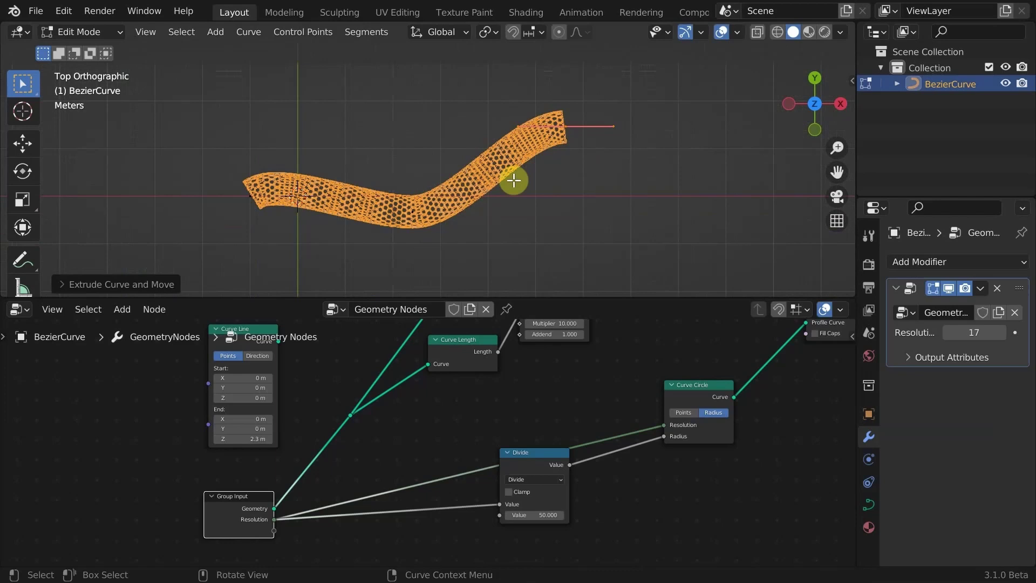
Delete the curve's points and draw a freehand wavy curve across the X axis in their place
{"action": "key", "text": "x"}
{"action": "left_click", "coordinate": [528, 185]}
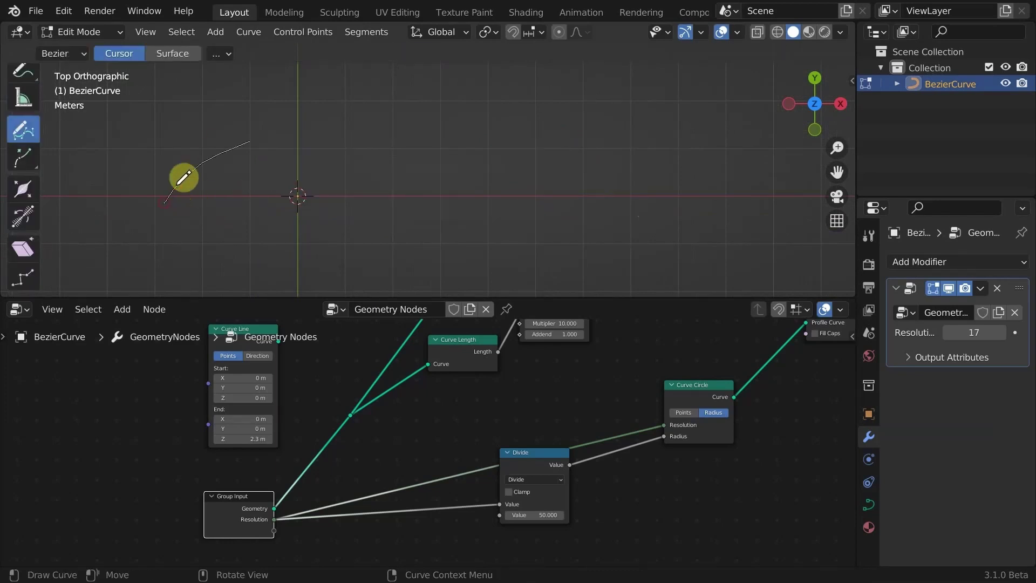
{"action": "left_click_drag", "start_coordinate": [664, 180], "coordinate": [691, 194]}
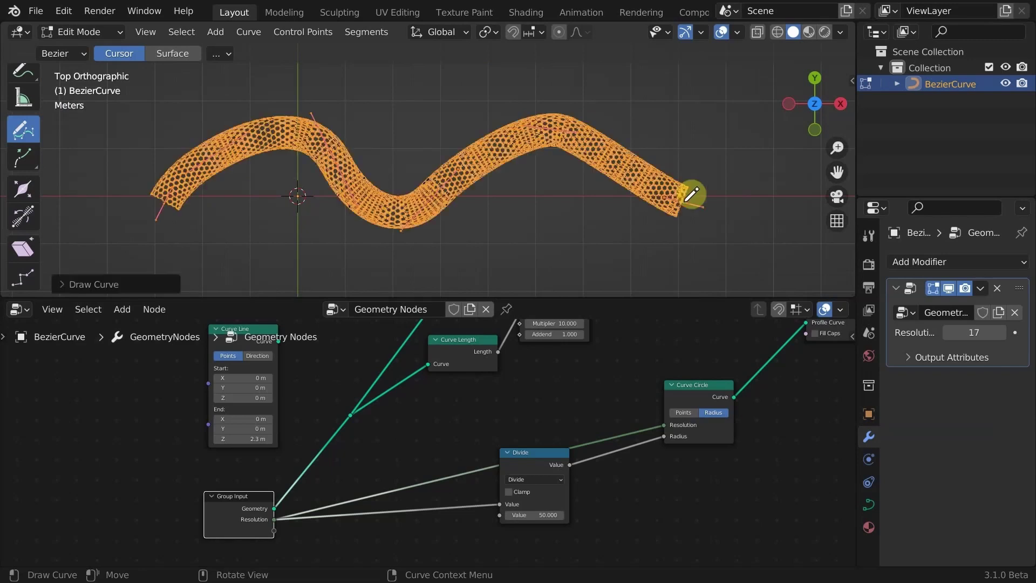
{"action": "key", "text": "Tab"}
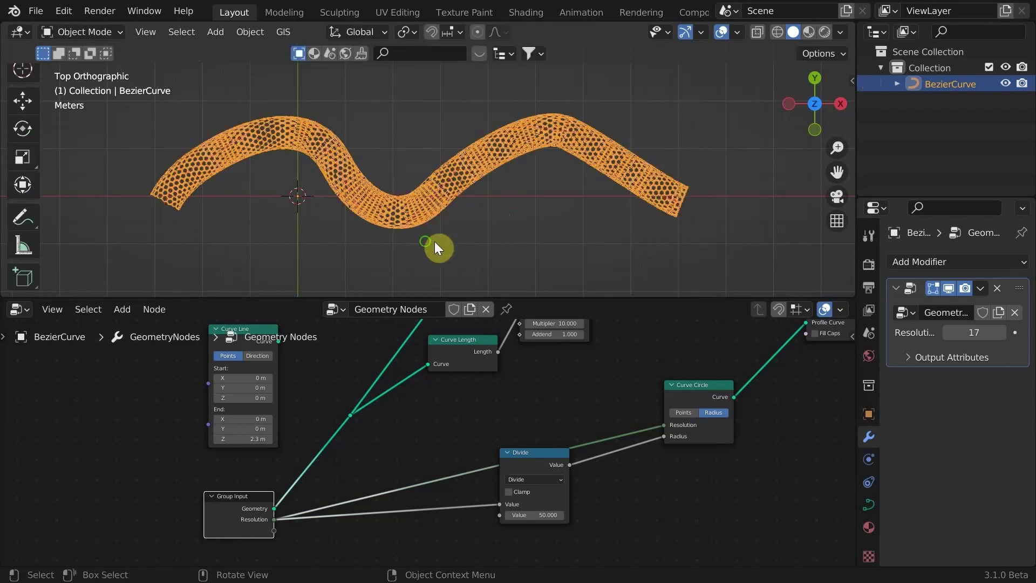
Examine the hexagonal wireframe along the bends of the drawn tube from several angles
{"action": "middle_click_drag", "start_coordinate": [435, 241], "coordinate": [410, 164]}
{"action": "left_click", "coordinate": [519, 230]}
{"action": "scroll", "coordinate": [519, 231], "scroll_direction": "up", "scroll_amount": 3}
{"action": "middle_click_drag", "start_coordinate": [467, 222], "coordinate": [471, 177], "text": "shift"}
{"action": "middle_click_drag", "start_coordinate": [556, 154], "coordinate": [352, 167], "text": "shift"}
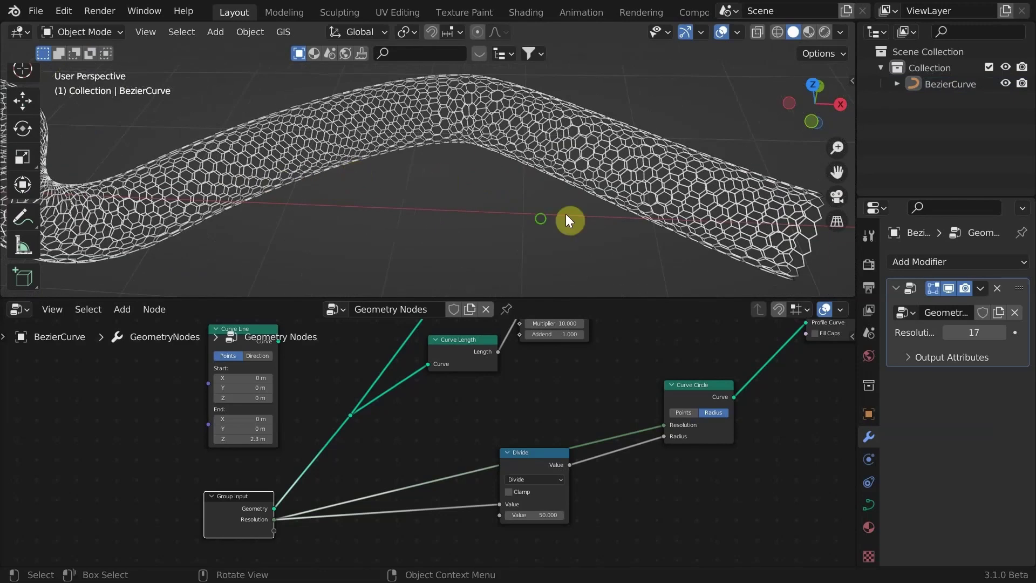
{"action": "middle_click_drag", "start_coordinate": [566, 215], "coordinate": [548, 178]}
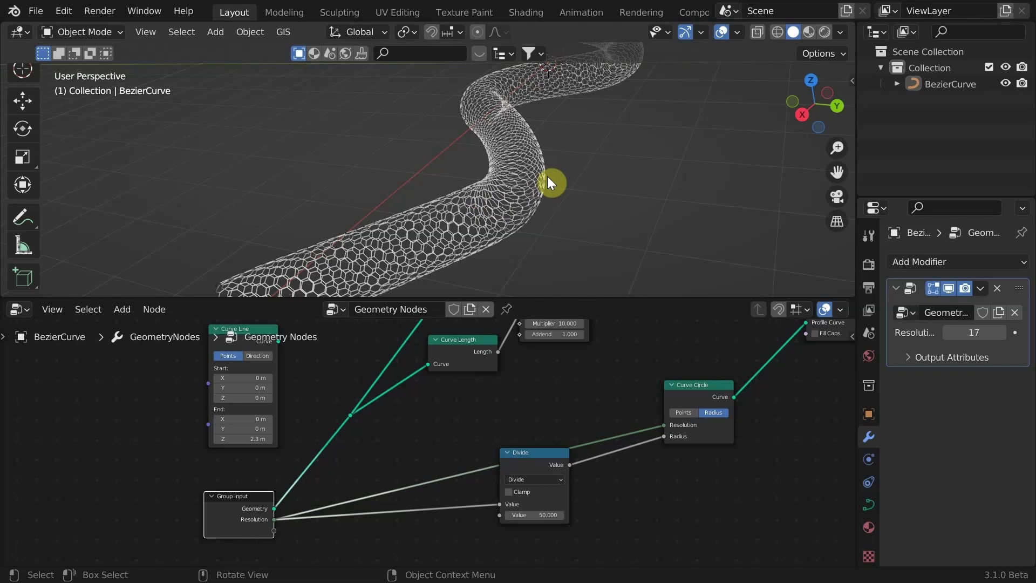
Delete the hand-drawn curve's points in top view and add a default Bezier curve to the object instead
{"action": "left_click", "coordinate": [813, 78]}
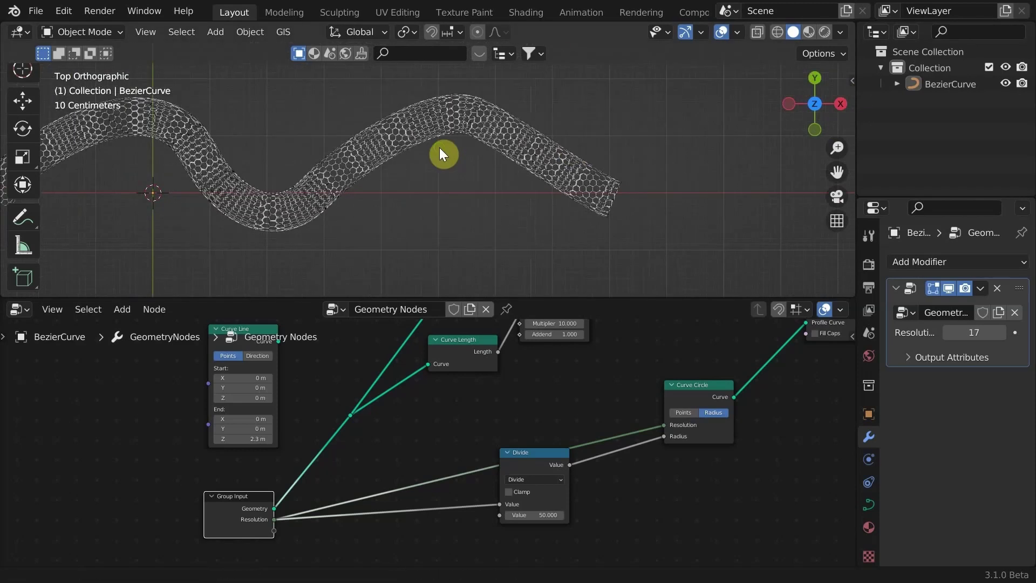
{"action": "key", "text": "Tab"}
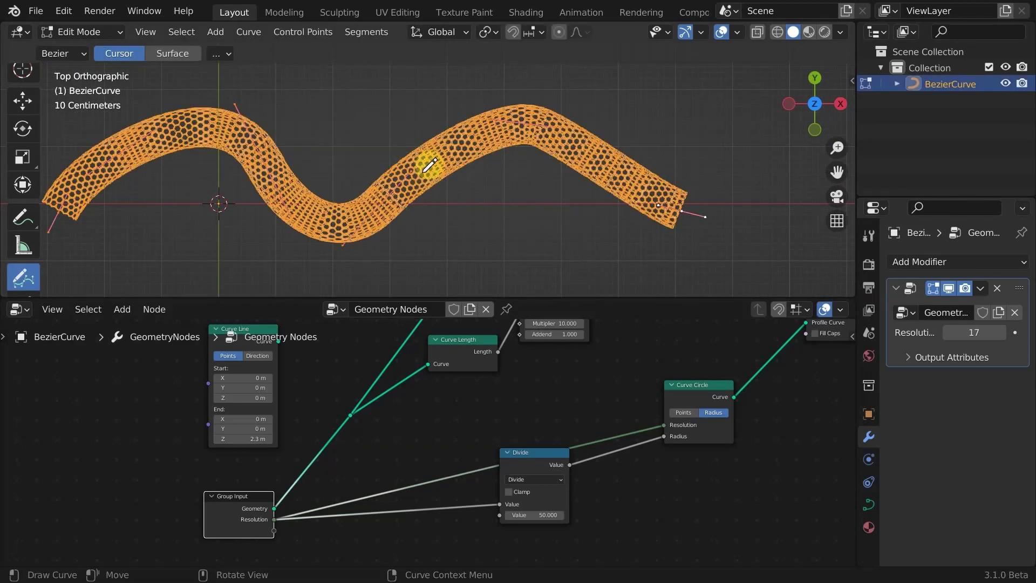
{"action": "key", "text": "x"}
{"action": "left_click", "coordinate": [447, 185]}
{"action": "key", "text": "shift+a"}
{"action": "left_click", "coordinate": [448, 176]}
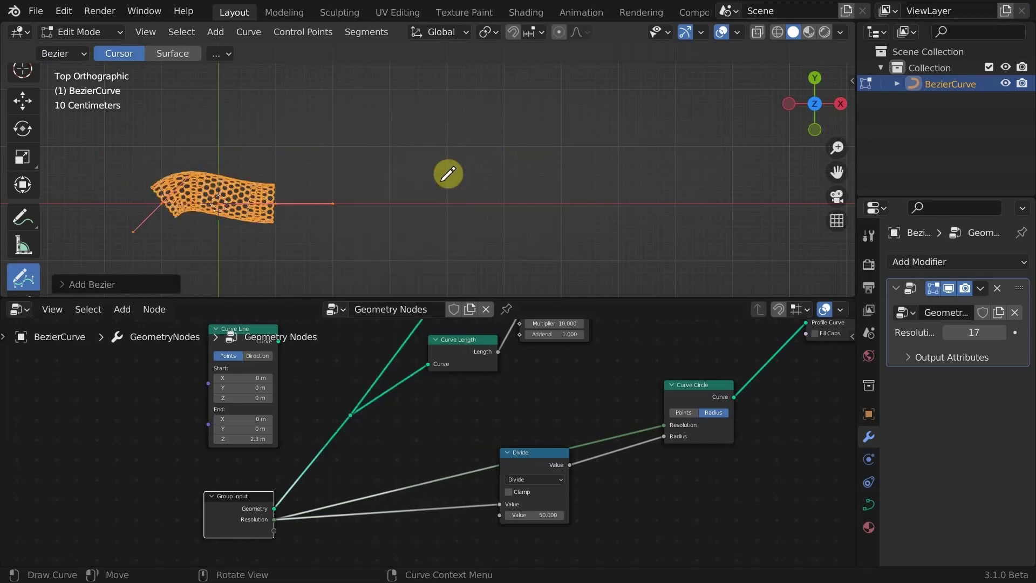
{"action": "key", "text": "Tab"}
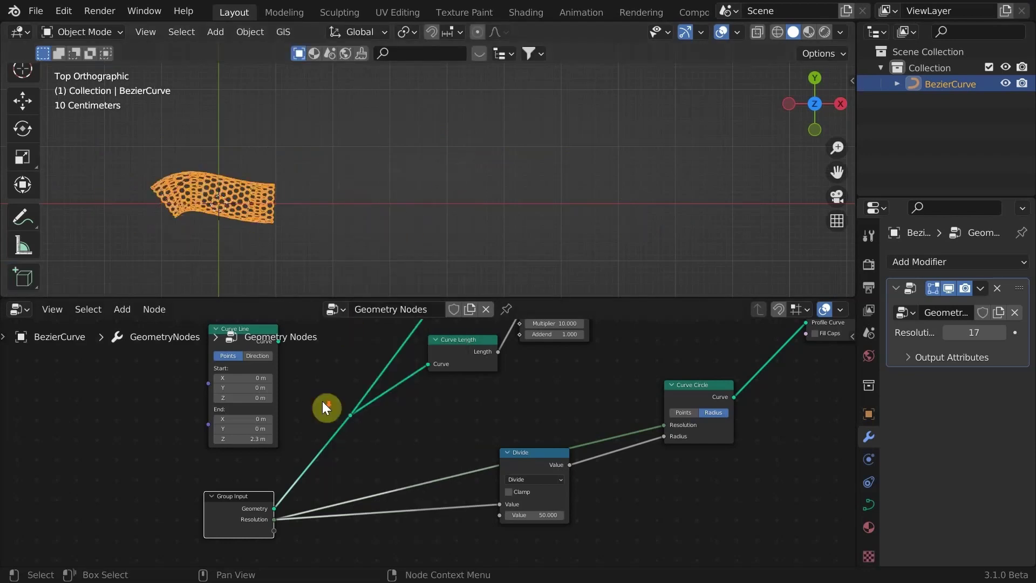
Reconnect the Curve Line's output to the reroute and show the straight tube in front view
{"action": "scroll", "coordinate": [322, 402], "scroll_direction": "down", "scroll_amount": 2}
{"action": "middle_click_drag", "start_coordinate": [319, 404], "coordinate": [316, 438]}
{"action": "scroll", "coordinate": [319, 432], "scroll_direction": "up", "scroll_amount": 3}
{"action": "left_click_drag", "start_coordinate": [264, 378], "coordinate": [340, 457]}
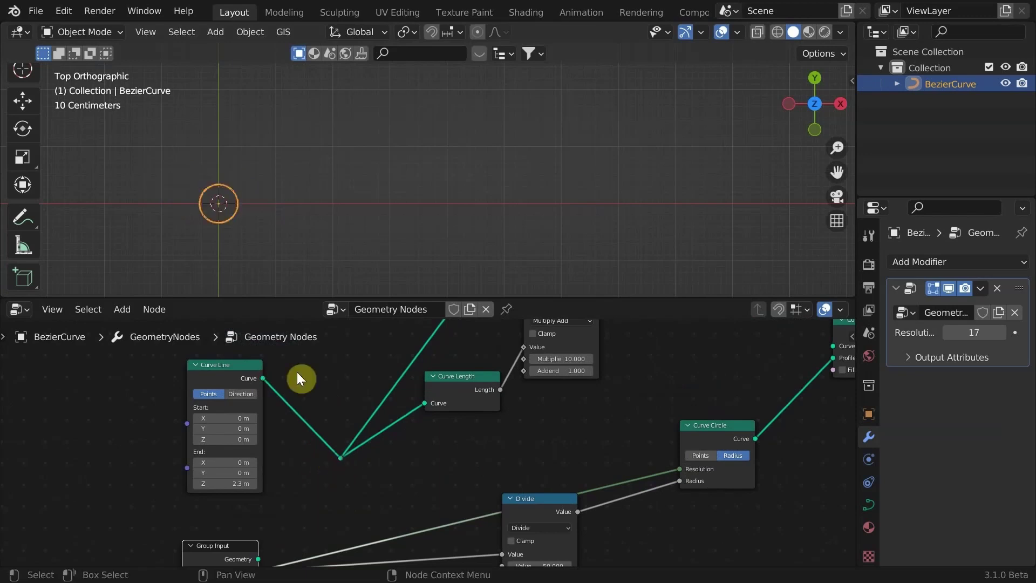
{"action": "key", "text": "KP_1"}
{"action": "scroll", "coordinate": [506, 195], "scroll_direction": "down", "scroll_amount": 1}
{"action": "middle_click_drag", "start_coordinate": [220, 91], "coordinate": [283, 137], "text": "shift"}
Preview the Dual Mesh node's output, and restore the final Curve to Mesh node as the displayed output
{"action": "scroll", "coordinate": [427, 213], "scroll_direction": "up", "scroll_amount": 4}
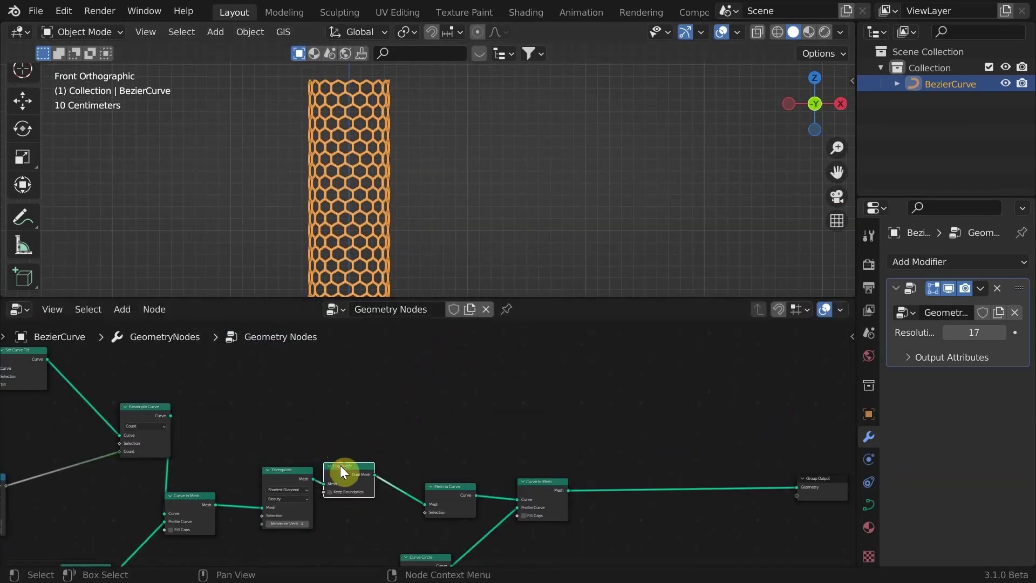
{"action": "scroll", "coordinate": [341, 468], "scroll_direction": "up", "scroll_amount": 1}
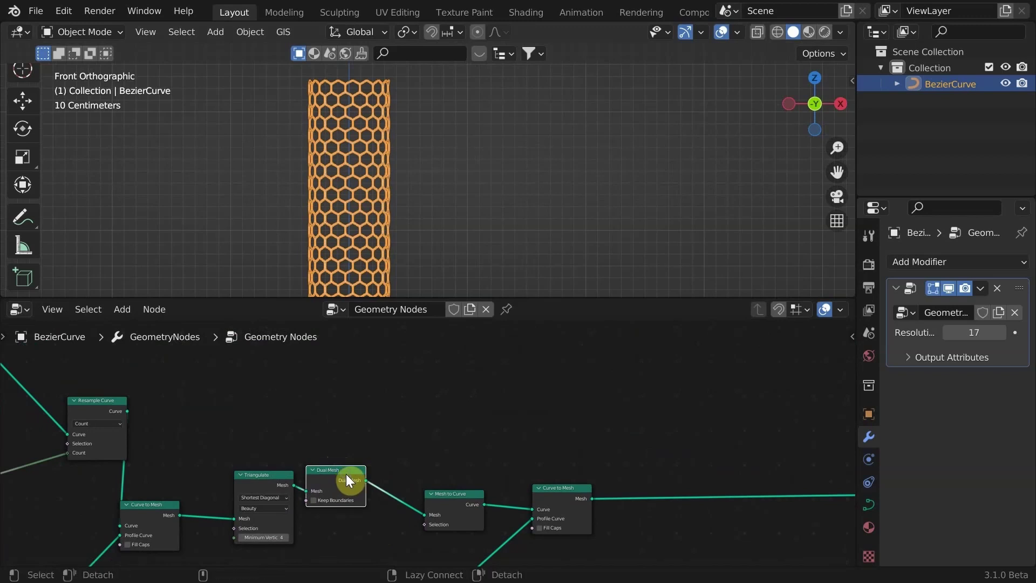
{"action": "left_click", "coordinate": [345, 474], "text": "ctrl+shift"}
{"action": "scroll", "coordinate": [360, 192], "scroll_direction": "up", "scroll_amount": 3}
{"action": "scroll", "coordinate": [361, 193], "scroll_direction": "up", "scroll_amount": 2}
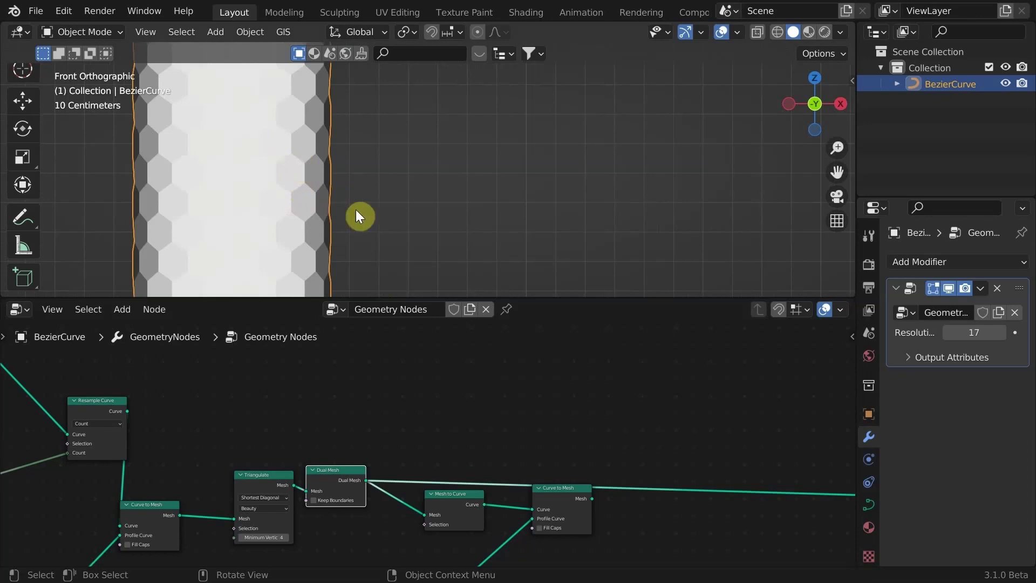
{"action": "left_click", "coordinate": [561, 494], "text": "ctrl+shift"}
Add an Instance on Points node above Mesh to Curve with Dual Mesh feeding its Points input
{"action": "left_click_drag", "start_coordinate": [366, 480], "coordinate": [484, 419]}
{"action": "type", "text": "inst"}
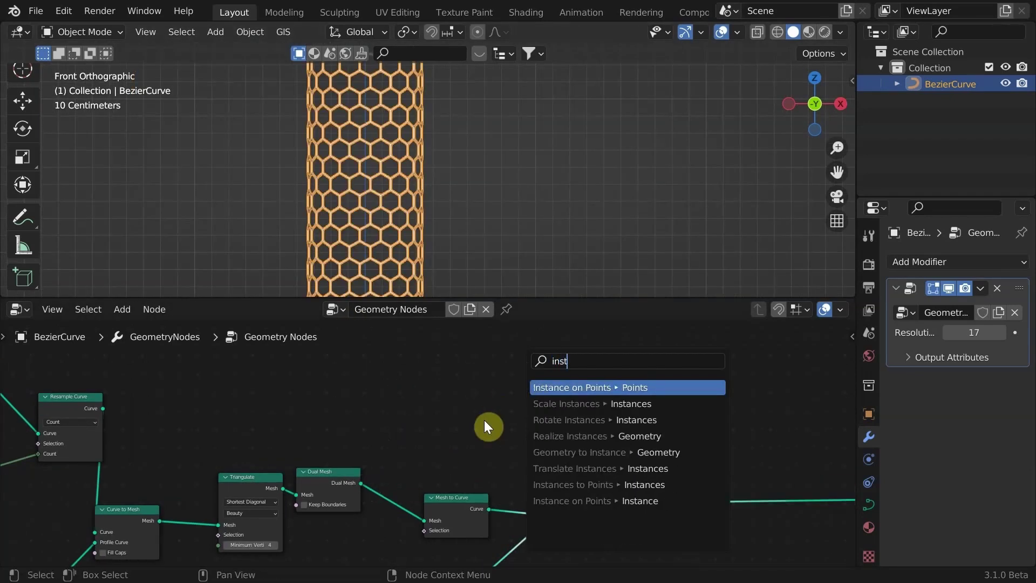
{"action": "key", "text": "Return"}
{"action": "left_click", "coordinate": [475, 411]}
Add an Ico Sphere node as the Instance input of Instance on Points and set its subdivisions to 3
{"action": "left_click_drag", "start_coordinate": [510, 375], "coordinate": [398, 365]}
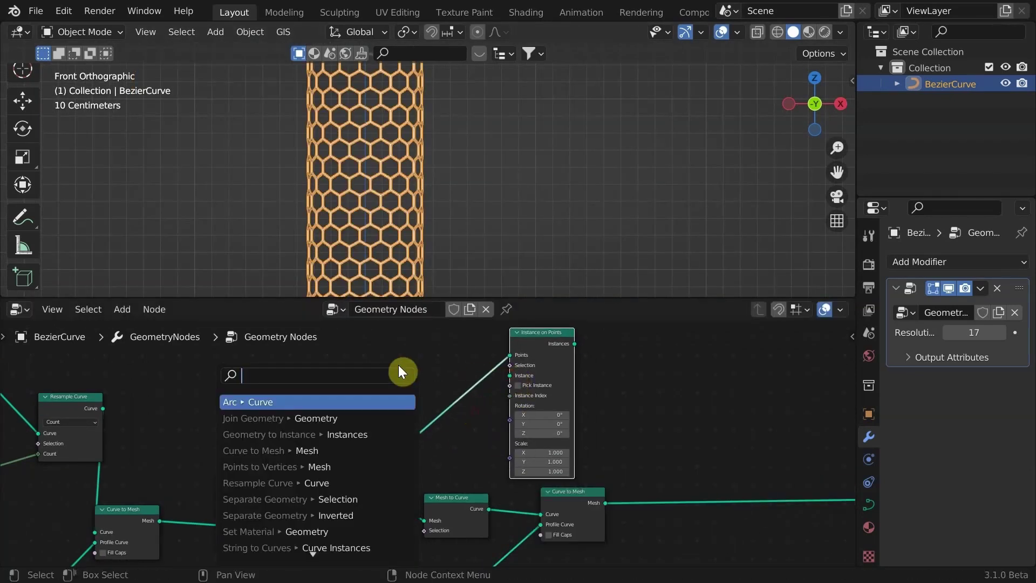
{"action": "type", "text": "ico"}
{"action": "key", "text": "Return"}
{"action": "left_click", "coordinate": [406, 373]}
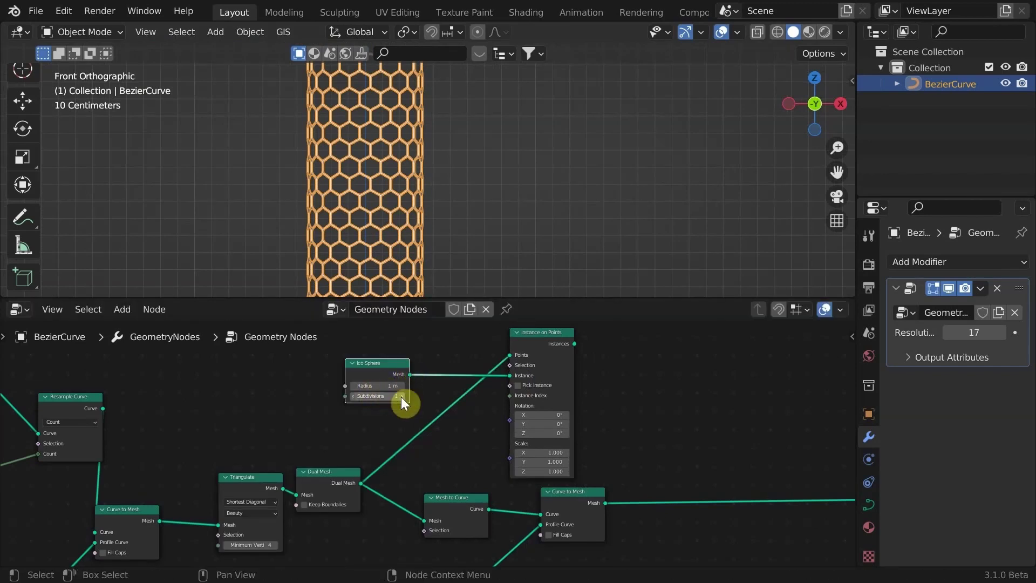
{"action": "left_click", "coordinate": [401, 396]}
{"action": "left_click", "coordinate": [402, 396]}
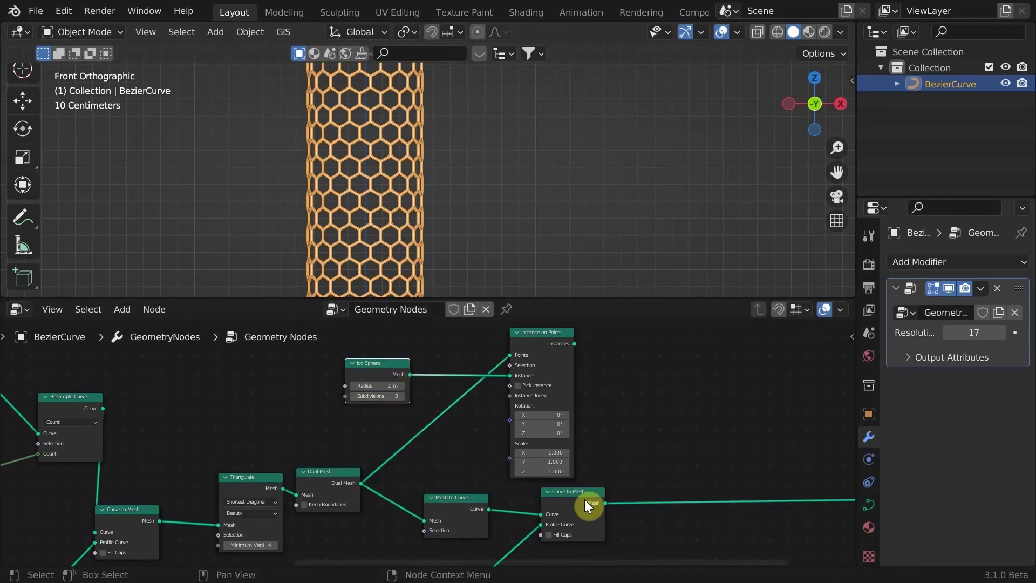
Combine the Instance on Points and Curve to Mesh outputs with a Join Geometry node leading to Group Output
{"action": "right_click_drag", "start_coordinate": [585, 500], "coordinate": [552, 399], "text": "alt+shift"}
{"action": "left_click", "coordinate": [706, 394]}
{"action": "right_click_drag", "start_coordinate": [581, 499], "coordinate": [529, 413], "text": "ctrl+shift"}
Drive the Scale of Instance on Points with a Value node set to 0.015
{"action": "left_click_drag", "start_coordinate": [511, 458], "coordinate": [451, 435]}
{"action": "type", "text": "val"}
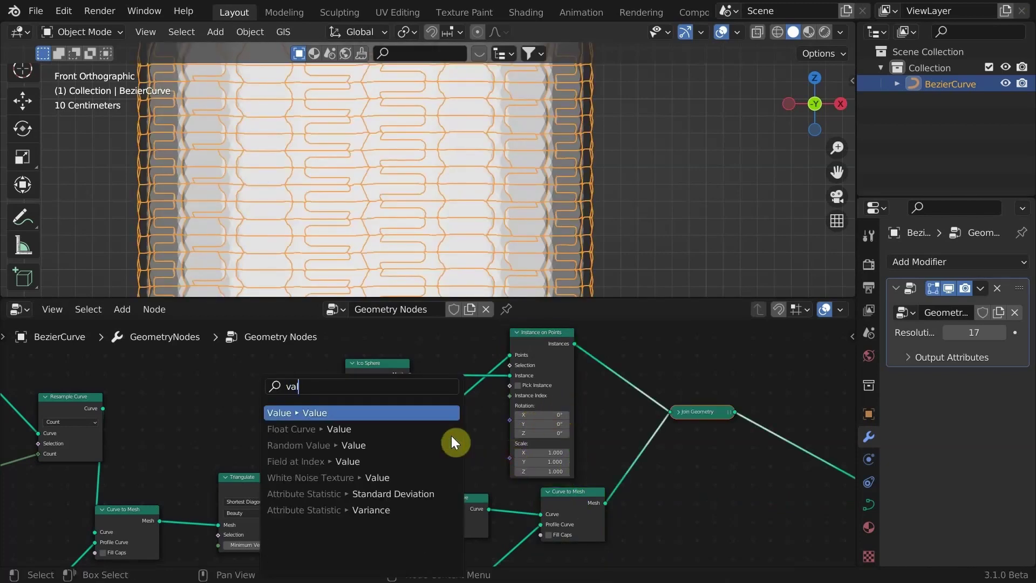
{"action": "key", "text": "Return"}
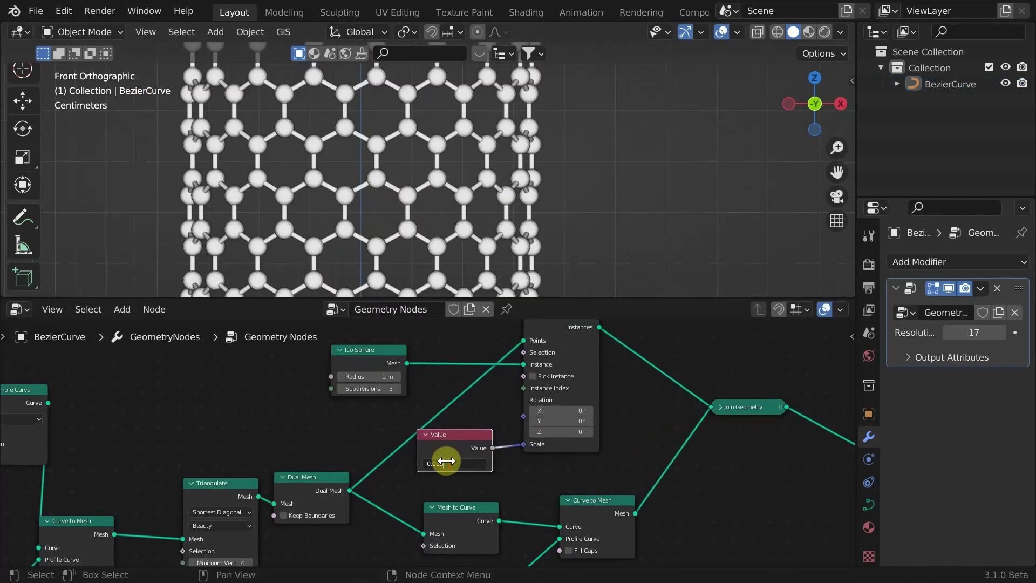
{"action": "key", "text": "Return"}
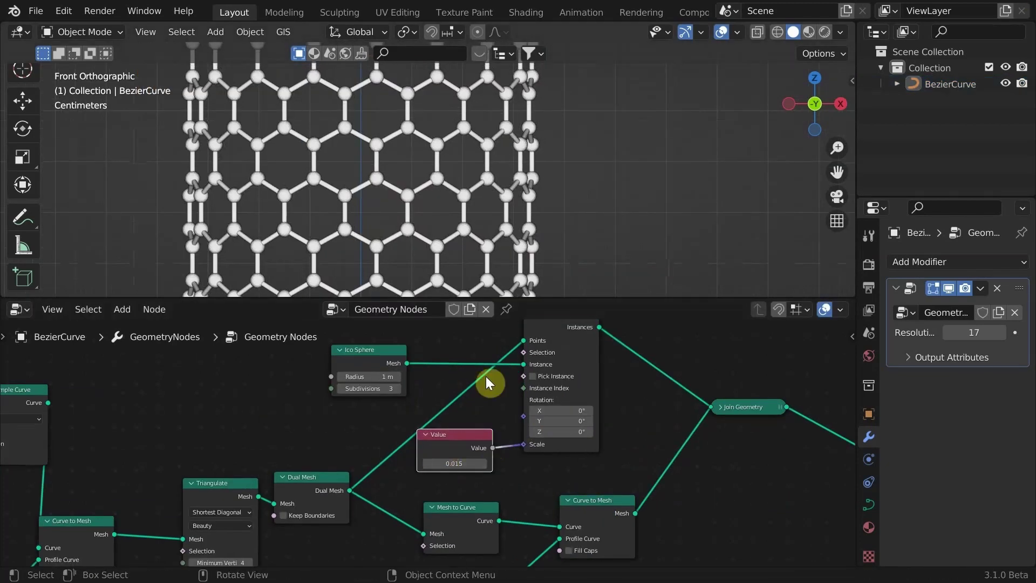
{"action": "scroll", "coordinate": [562, 152], "scroll_direction": "up", "scroll_amount": 4}
{"action": "middle_click_drag", "start_coordinate": [562, 152], "coordinate": [457, 196]}
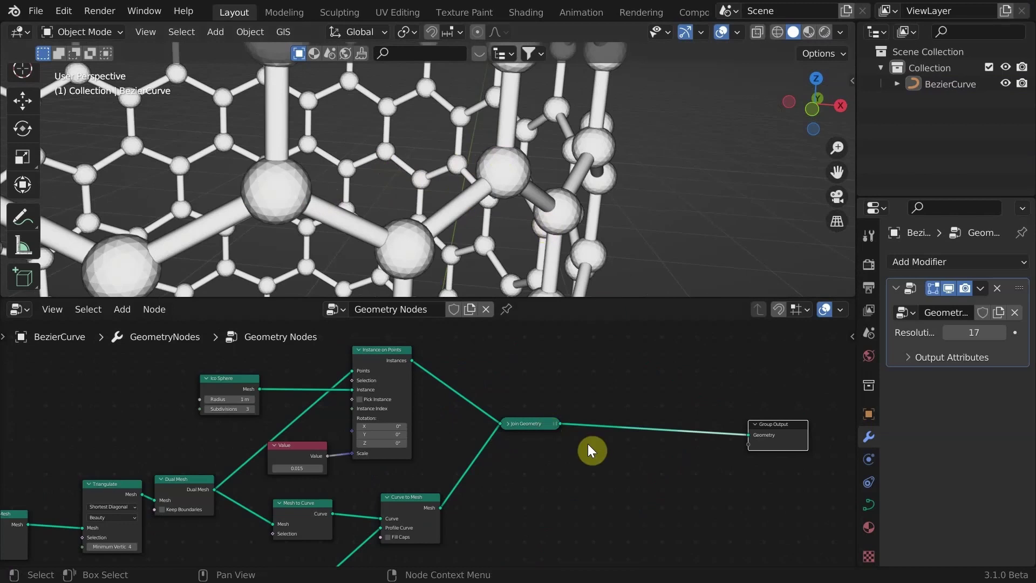
Insert a Set Shade Smooth node between Instance on Points and Join Geometry
{"action": "key", "text": "shift+a"}
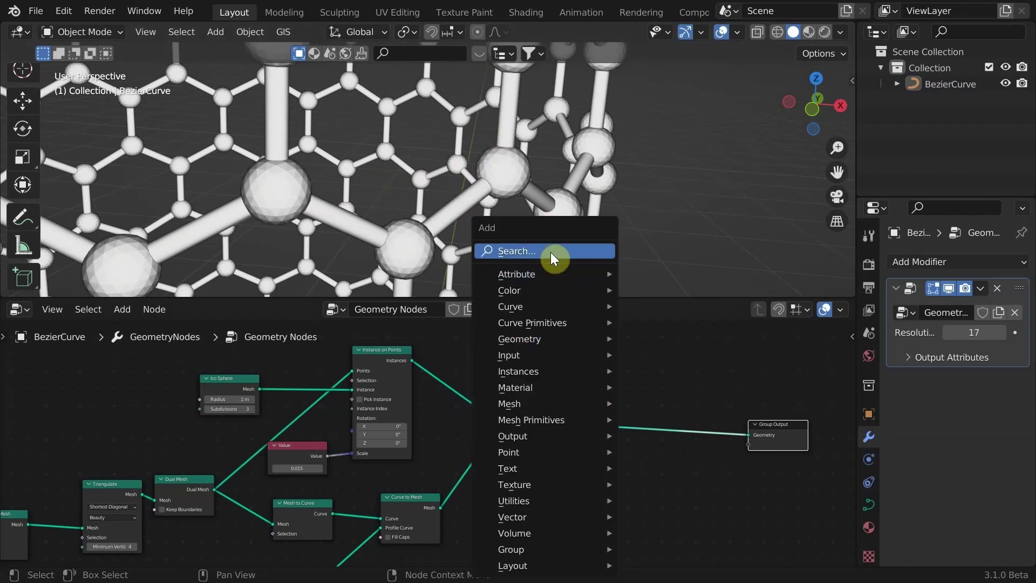
{"action": "type", "text": "set sha"}
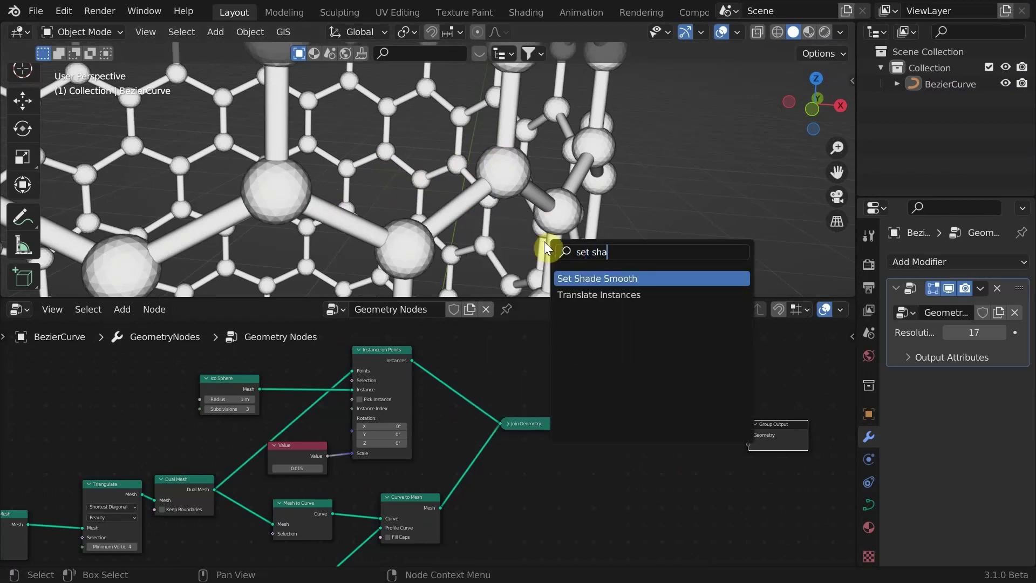
{"action": "key", "text": "Return"}
{"action": "left_click", "coordinate": [474, 386]}
{"action": "scroll", "coordinate": [595, 185], "scroll_direction": "up", "scroll_amount": 3}
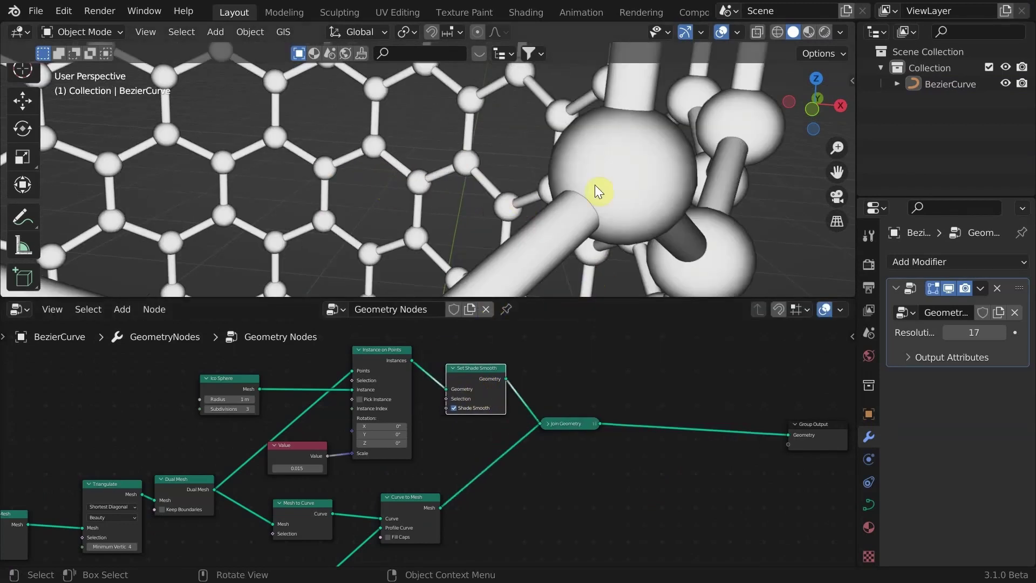
{"action": "scroll", "coordinate": [439, 208], "scroll_direction": "down", "scroll_amount": 10}
Insert Set Material nodes after Set Shade Smooth and Curve to Mesh, assigning the spheres and Lines materials respectively
{"action": "key", "text": "shift+a"}
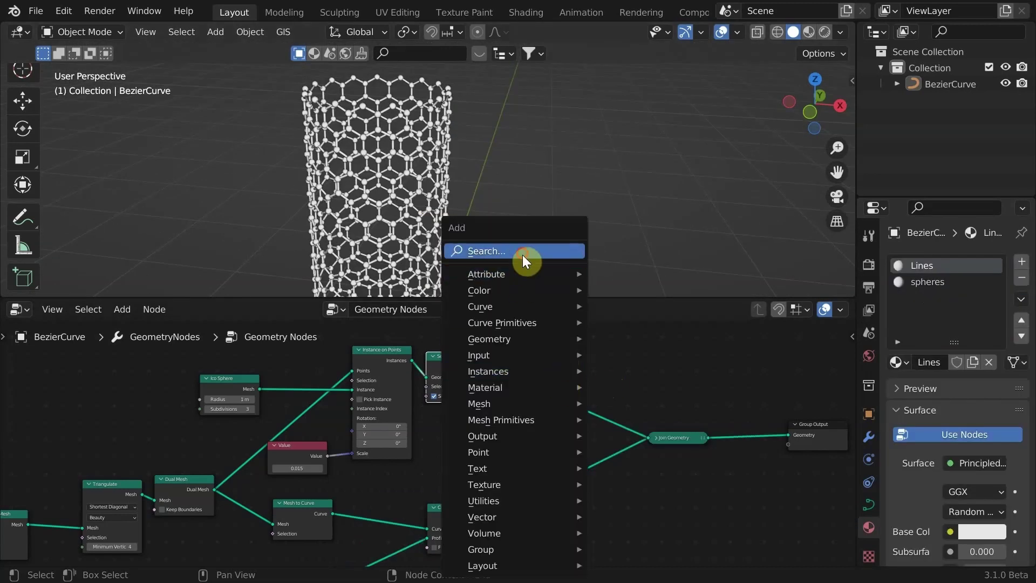
{"action": "type", "text": "set"}
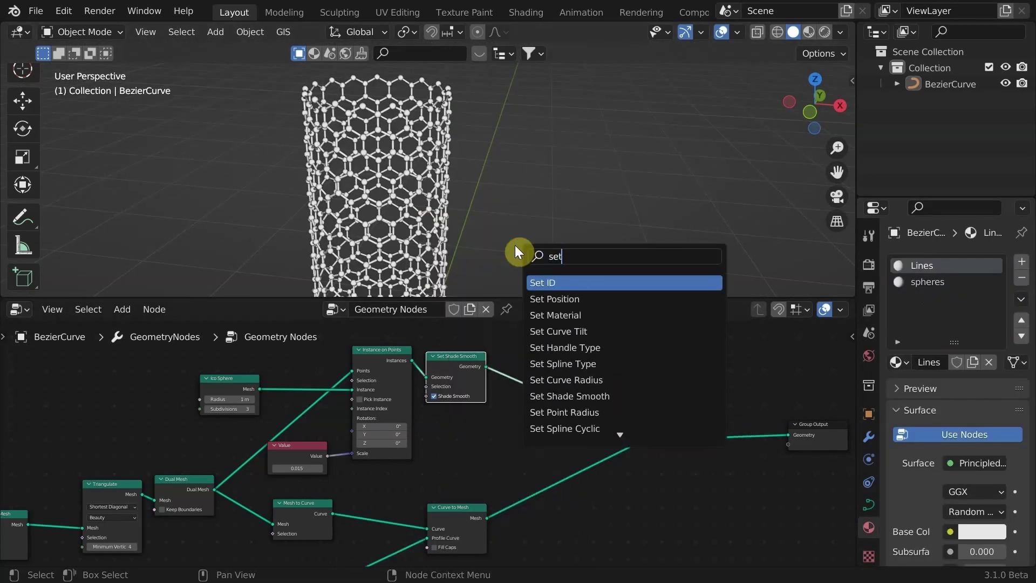
{"action": "key", "text": "Return"}
{"action": "left_click", "coordinate": [555, 367]}
{"action": "left_click", "coordinate": [544, 394]}
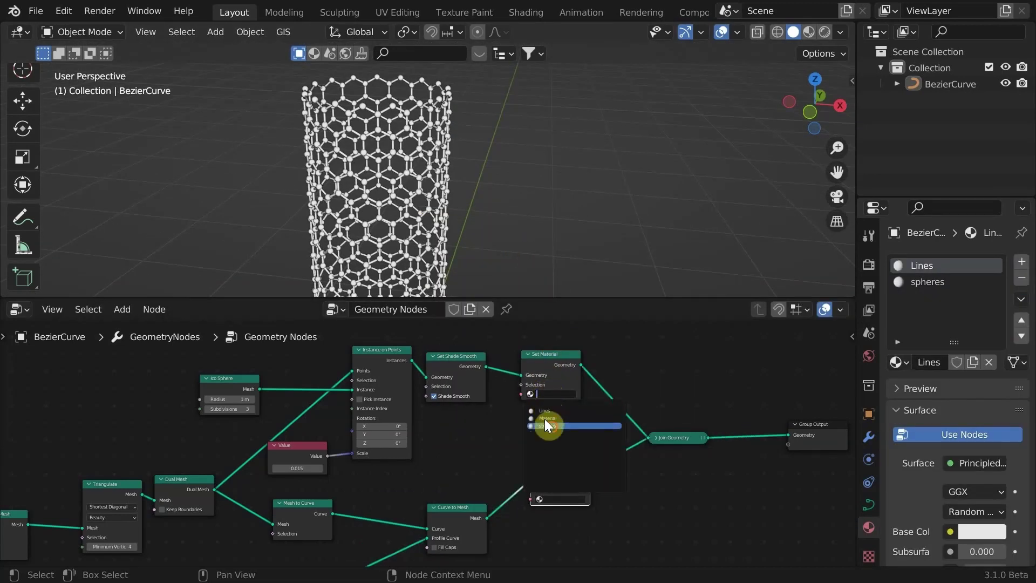
{"action": "left_click", "coordinate": [558, 414]}
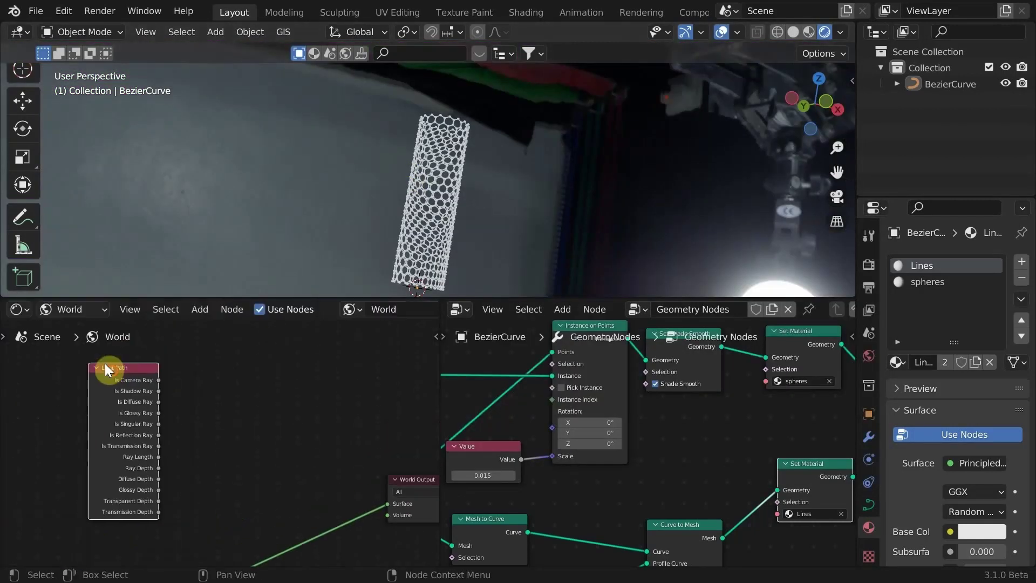
Add an Emission node and a Layer Weight node to the Lines material beside its Transparent BSDF
{"action": "key", "text": "shift+a"}
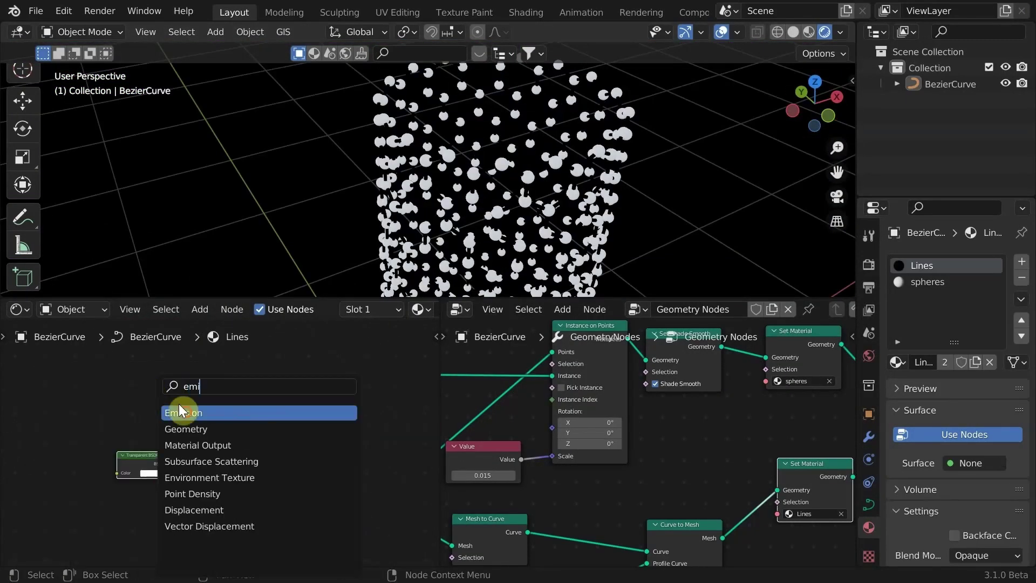
{"action": "key", "text": "Return"}
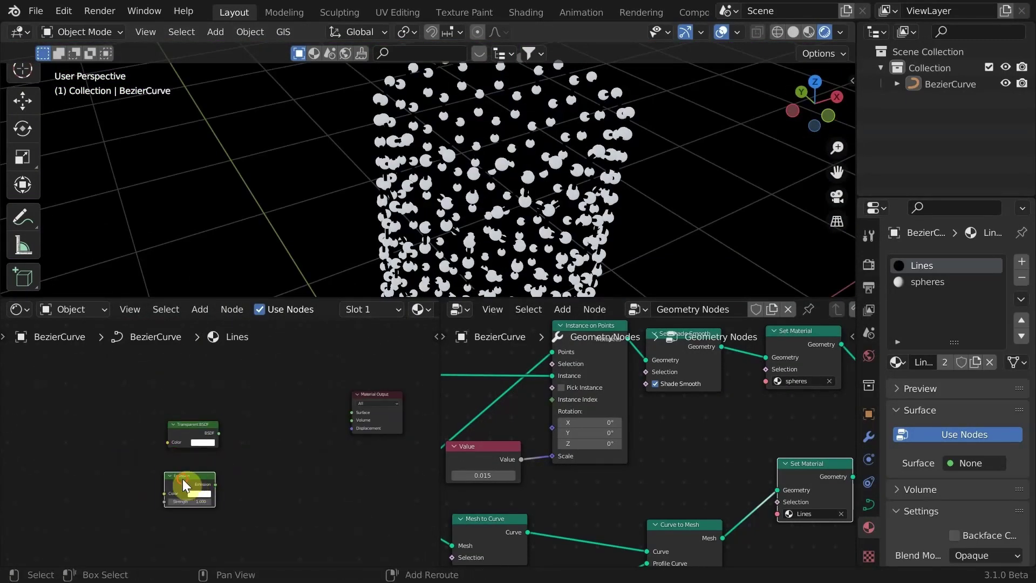
{"action": "left_click_drag", "start_coordinate": [275, 406], "coordinate": [157, 383]}
{"action": "type", "text": "la"}
{"action": "key", "text": "Return"}
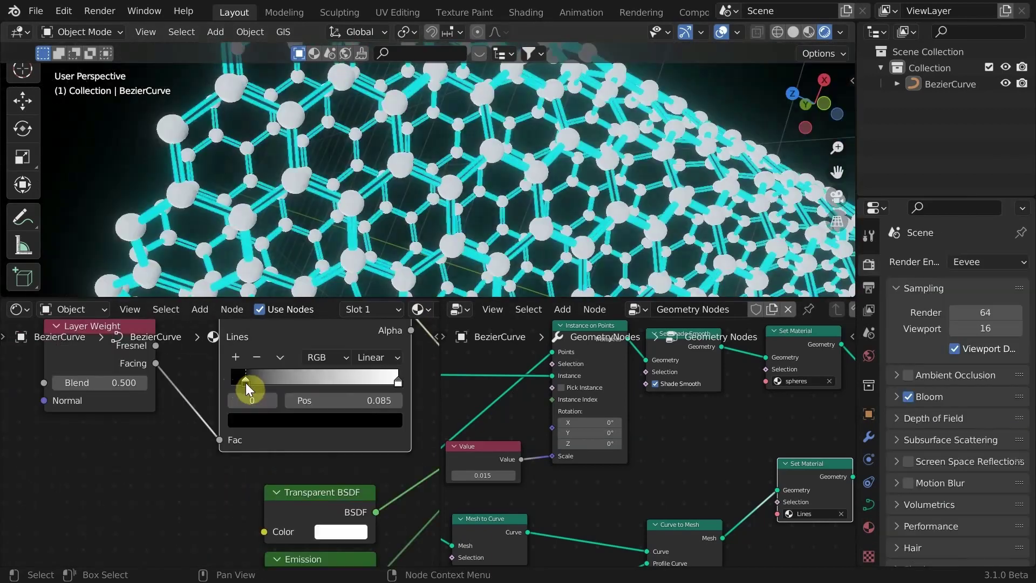
Move the dark stop of the Lines material's ColorRamp inward and lighten its colour to a grey of about 0.113
{"action": "left_click_drag", "start_coordinate": [245, 387], "coordinate": [283, 388]}
{"action": "left_click", "coordinate": [314, 420]}
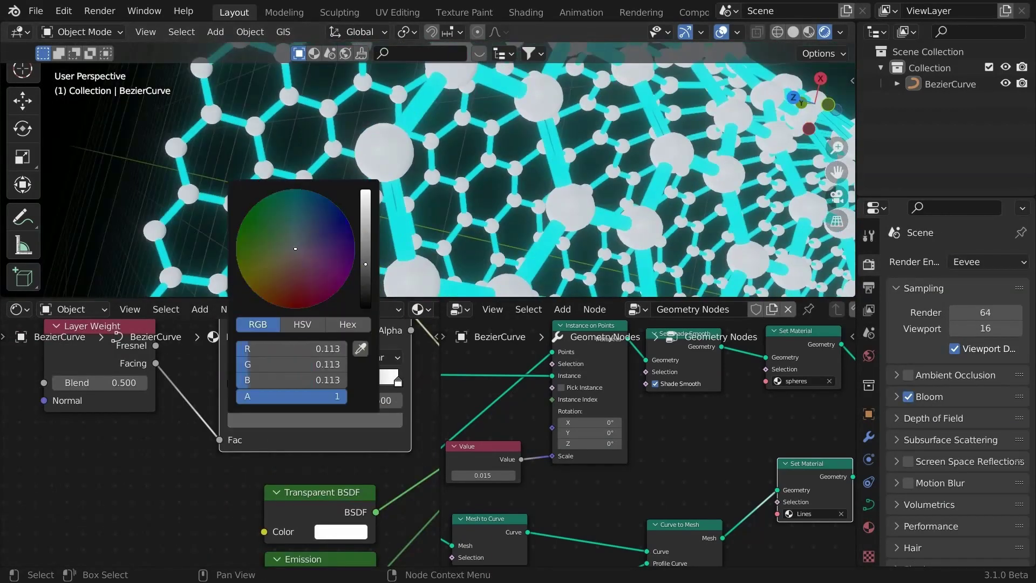
{"action": "left_click_drag", "start_coordinate": [345, 400], "coordinate": [354, 389]}
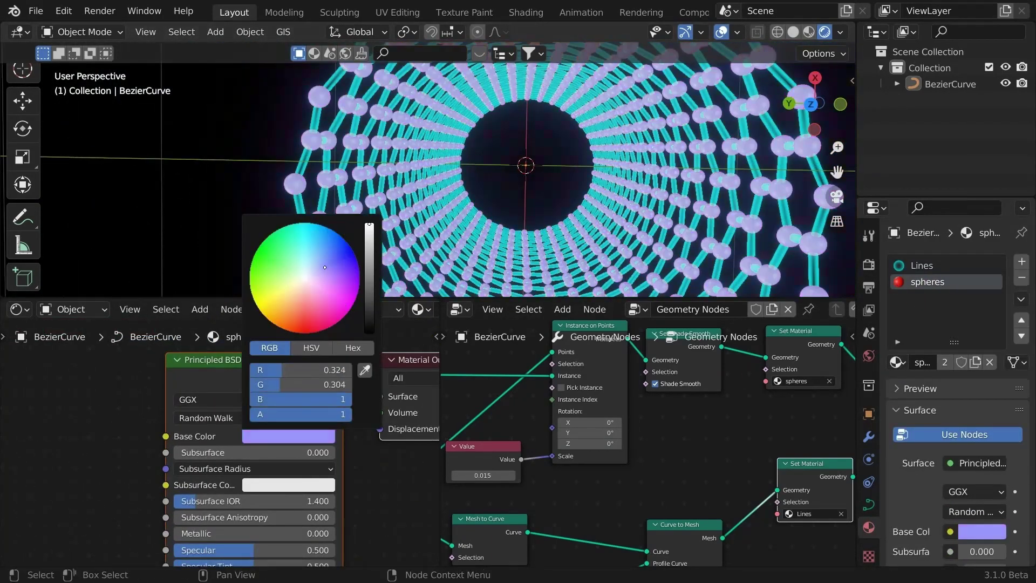
Give the spheres material a pure blue Base Color, Roughness 0 and Metallic of about 0.558
{"action": "left_click_drag", "start_coordinate": [325, 267], "coordinate": [352, 249]}
{"action": "left_click_drag", "start_coordinate": [247, 518], "coordinate": [178, 518]}
{"action": "left_click_drag", "start_coordinate": [180, 476], "coordinate": [287, 477]}
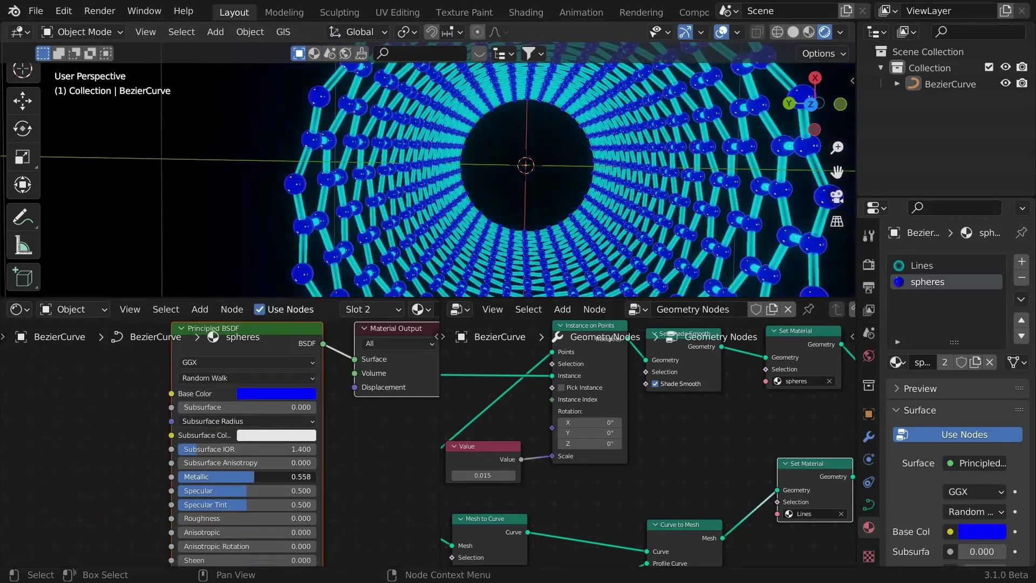
{"action": "middle_click_drag", "start_coordinate": [345, 224], "coordinate": [395, 184]}
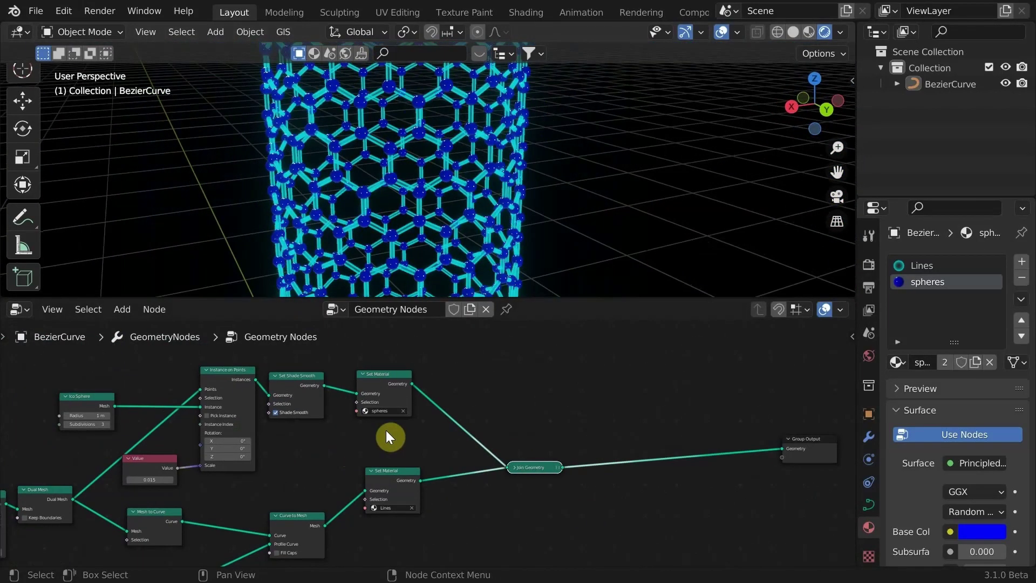
Make room beside the Lines Set Material node and attach a Delete Geometry node to the Dual Mesh output
{"action": "left_click_drag", "start_coordinate": [384, 472], "coordinate": [416, 480]}
{"action": "scroll", "coordinate": [280, 468], "scroll_direction": "down", "scroll_amount": 1}
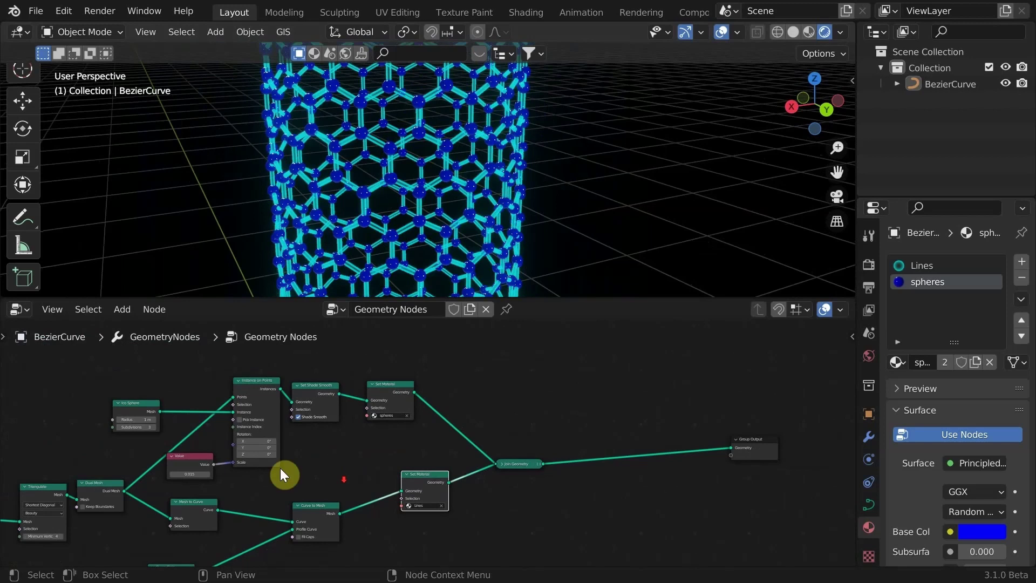
{"action": "middle_click_drag", "start_coordinate": [280, 468], "coordinate": [335, 419]}
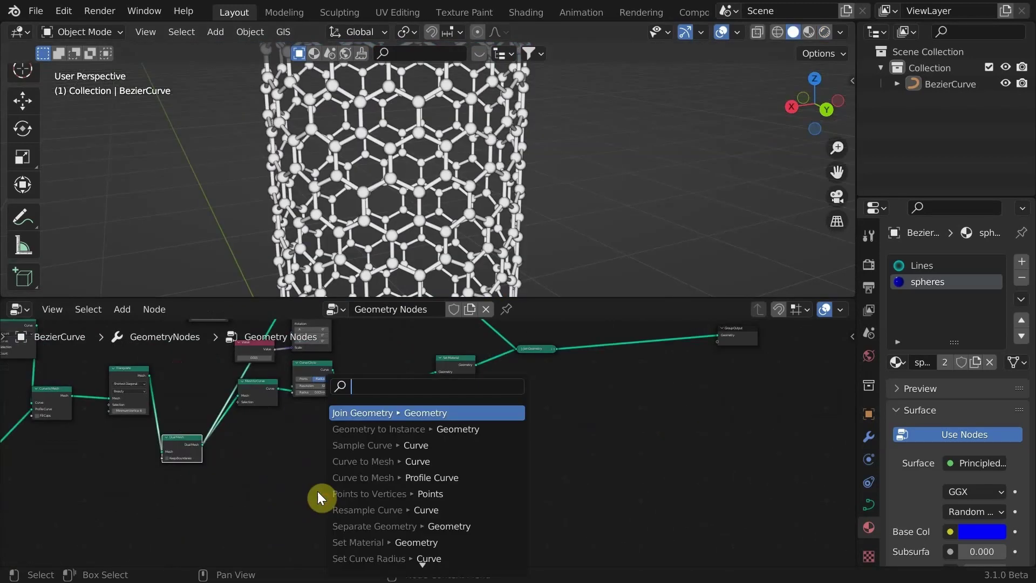
{"action": "type", "text": "de"}
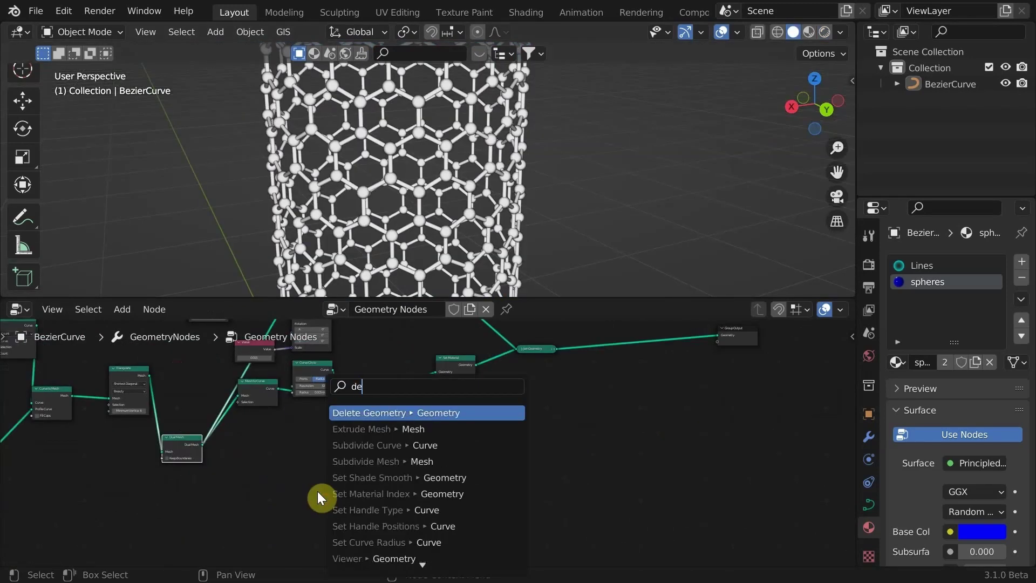
{"action": "left_click", "coordinate": [393, 411]}
{"action": "left_click", "coordinate": [436, 411]}
{"action": "middle_click_drag", "start_coordinate": [411, 478], "coordinate": [342, 454]}
{"action": "scroll", "coordinate": [343, 454], "scroll_direction": "up", "scroll_amount": 3}
{"action": "scroll", "coordinate": [343, 457], "scroll_direction": "down", "scroll_amount": 4}
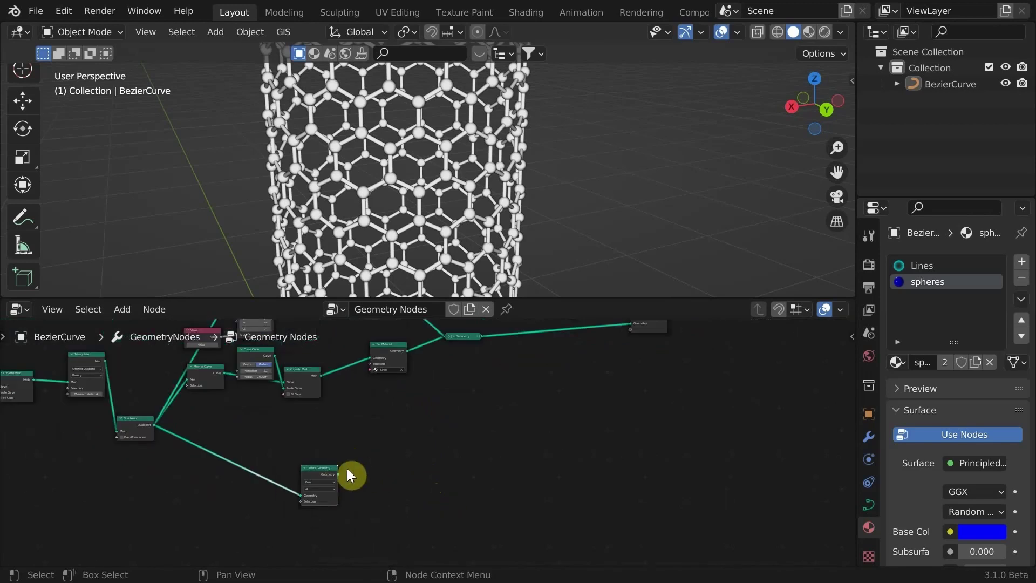
Drive the Selection of Delete Geometry with a Boolean Random Value node
{"action": "scroll", "coordinate": [313, 500], "scroll_direction": "up", "scroll_amount": 3}
{"action": "left_click_drag", "start_coordinate": [202, 529], "coordinate": [197, 525]}
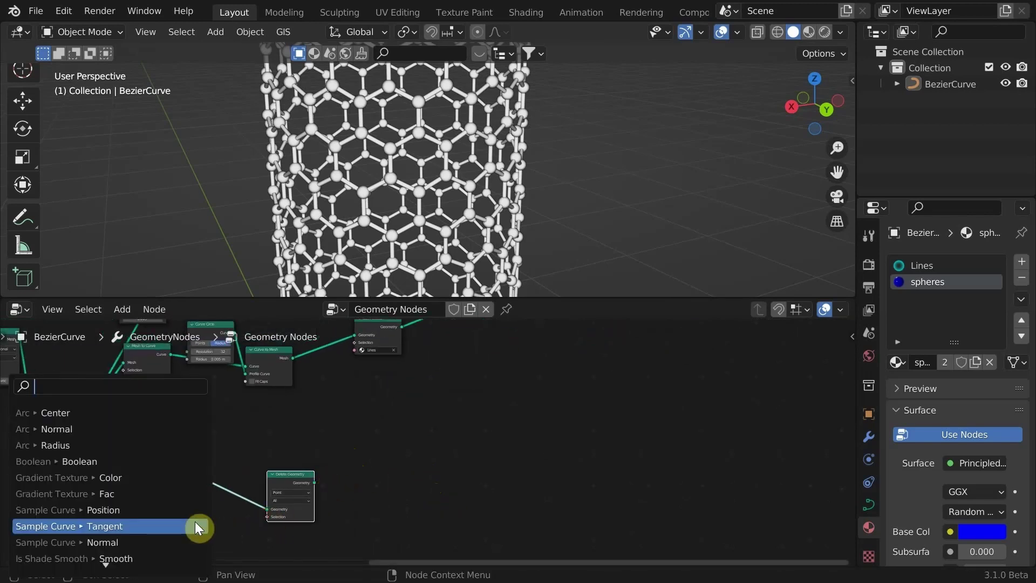
{"action": "type", "text": "rand"}
{"action": "left_click", "coordinate": [154, 414]}
{"action": "left_click", "coordinate": [150, 428]}
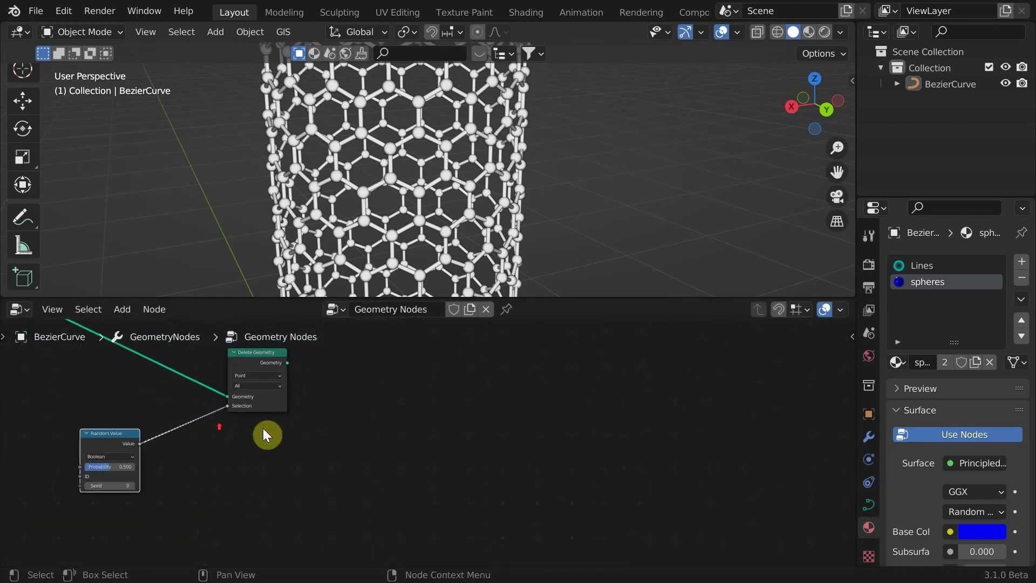
Set Delete Geometry to the Face domain and the Random Value probability to about 0.606
{"action": "scroll", "coordinate": [140, 467], "scroll_direction": "down", "scroll_amount": 5}
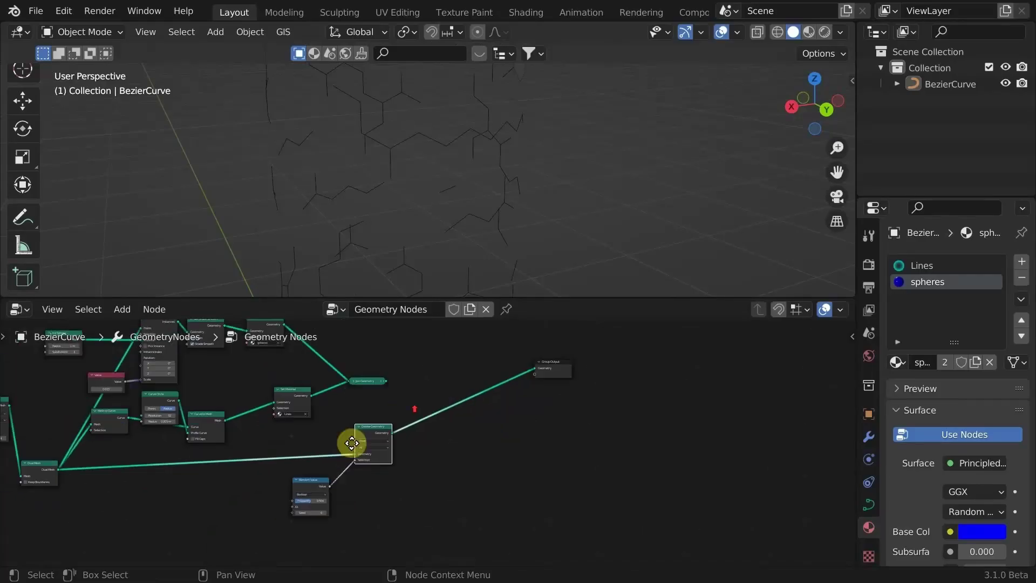
{"action": "scroll", "coordinate": [352, 443], "scroll_direction": "up", "scroll_amount": 3}
{"action": "left_click", "coordinate": [407, 411]}
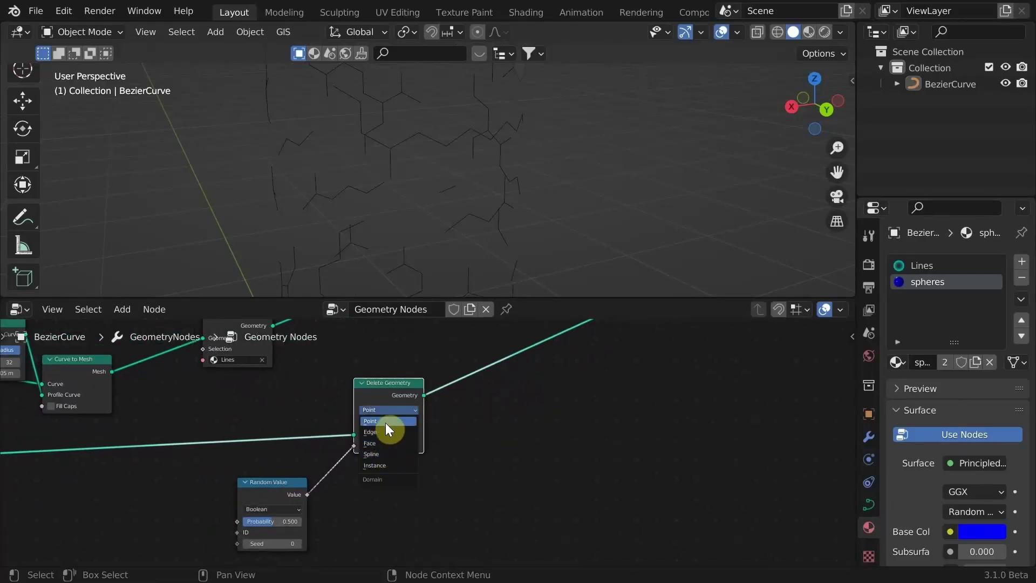
{"action": "left_click", "coordinate": [383, 443]}
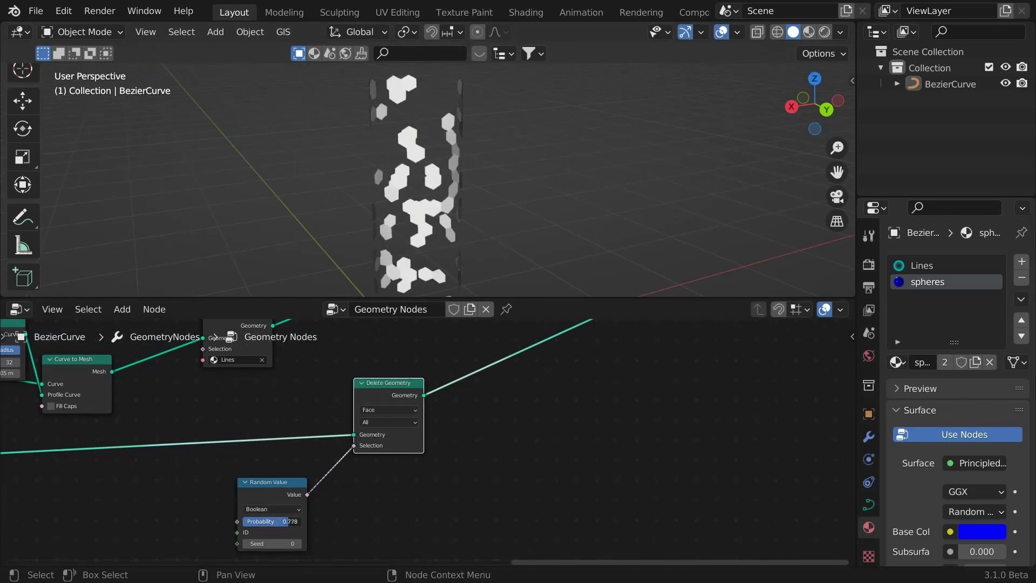
Merge the Delete Geometry output with the existing Join Geometry through a second Join Geometry node leading to Group Output
{"action": "scroll", "coordinate": [415, 448], "scroll_direction": "down", "scroll_amount": 5}
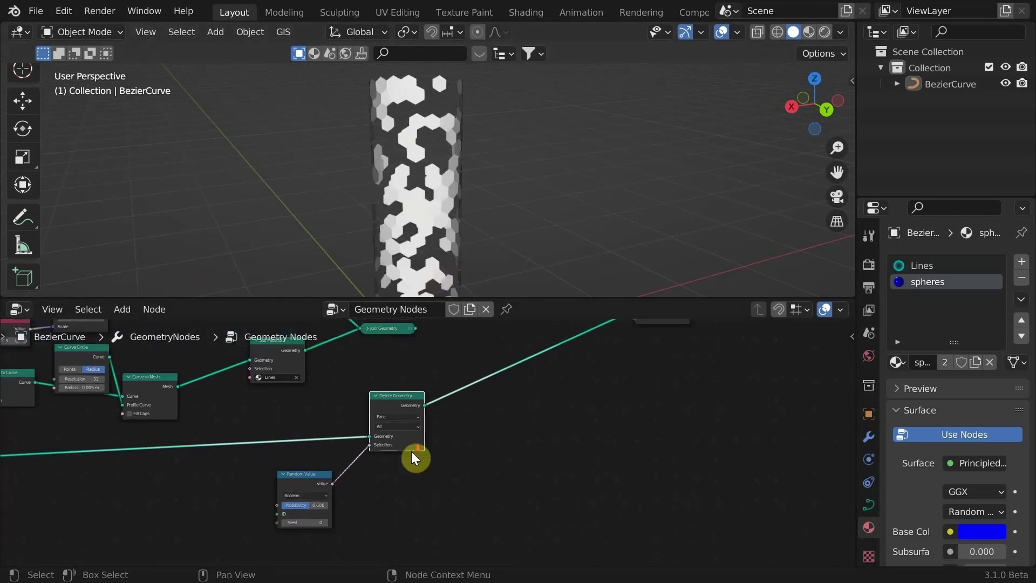
{"action": "middle_click_drag", "start_coordinate": [348, 448], "coordinate": [458, 442]}
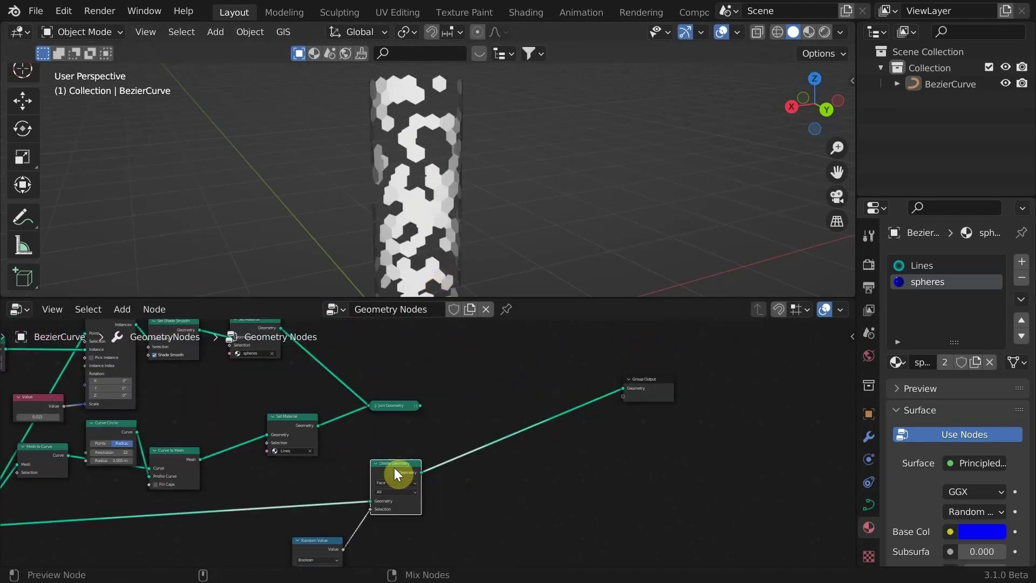
{"action": "right_click_drag", "start_coordinate": [394, 467], "coordinate": [394, 410], "text": "ctrl+shift"}
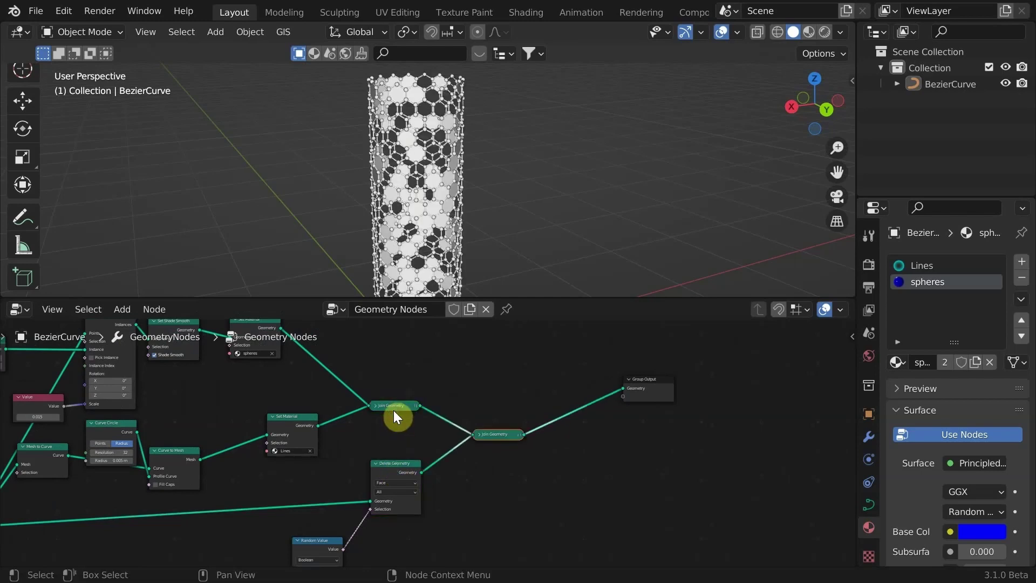
{"action": "scroll", "coordinate": [431, 173], "scroll_direction": "up", "scroll_amount": 3}
{"action": "middle_click_drag", "start_coordinate": [432, 173], "coordinate": [463, 252]}
{"action": "middle_click_drag", "start_coordinate": [305, 542], "coordinate": [303, 469]}
{"action": "scroll", "coordinate": [410, 172], "scroll_direction": "up", "scroll_amount": 2}
{"action": "middle_click_drag", "start_coordinate": [387, 392], "coordinate": [438, 447]}
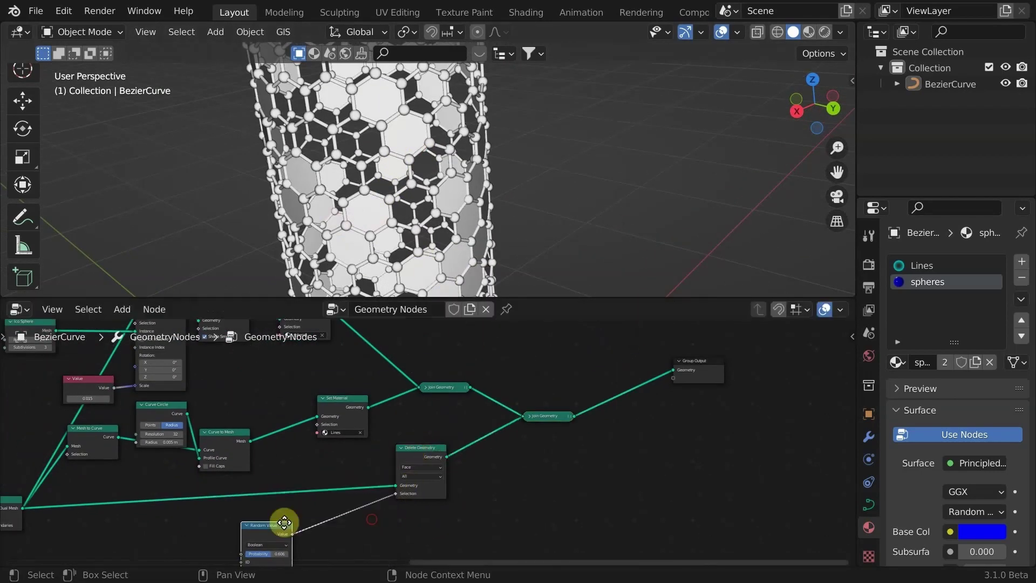
Insert a Scale Elements node between Delete Geometry and the second Join Geometry node
{"action": "key", "text": "shift+a"}
{"action": "left_click", "coordinate": [364, 248]}
{"action": "type", "text": "scal"}
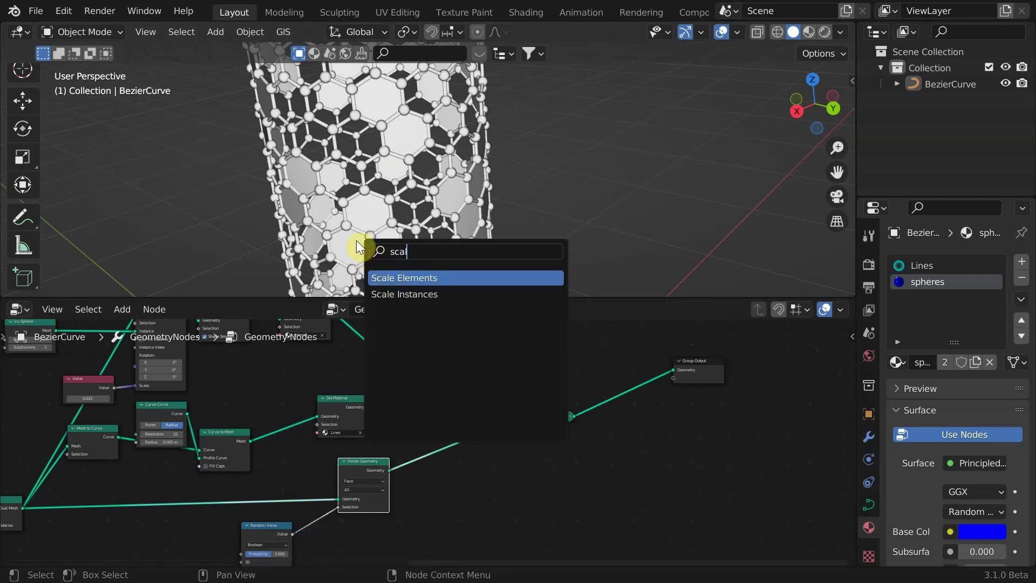
{"action": "key", "text": "Return"}
Try different Scale values on the Scale Elements node, then reset the value to its default
{"action": "left_click", "coordinate": [469, 490]}
{"action": "left_click_drag", "start_coordinate": [457, 490], "coordinate": [462, 490]}
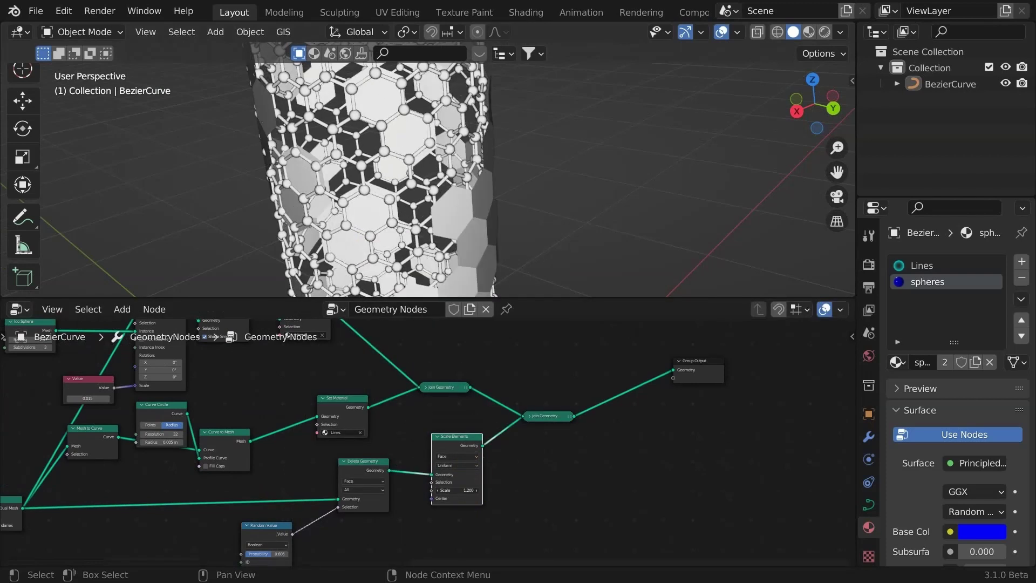
{"action": "middle_click_drag", "start_coordinate": [454, 486], "coordinate": [498, 416]}
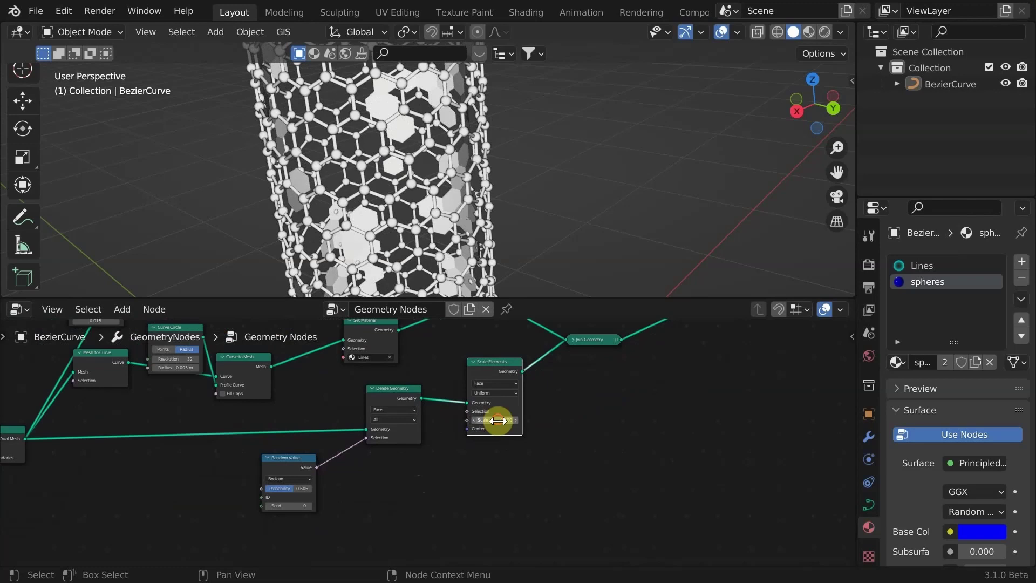
{"action": "key", "text": "BackSpace"}
Insert a Split Edges node between Dual Mesh and Delete Geometry
{"action": "key", "text": "shift+a"}
{"action": "type", "text": "edge"}
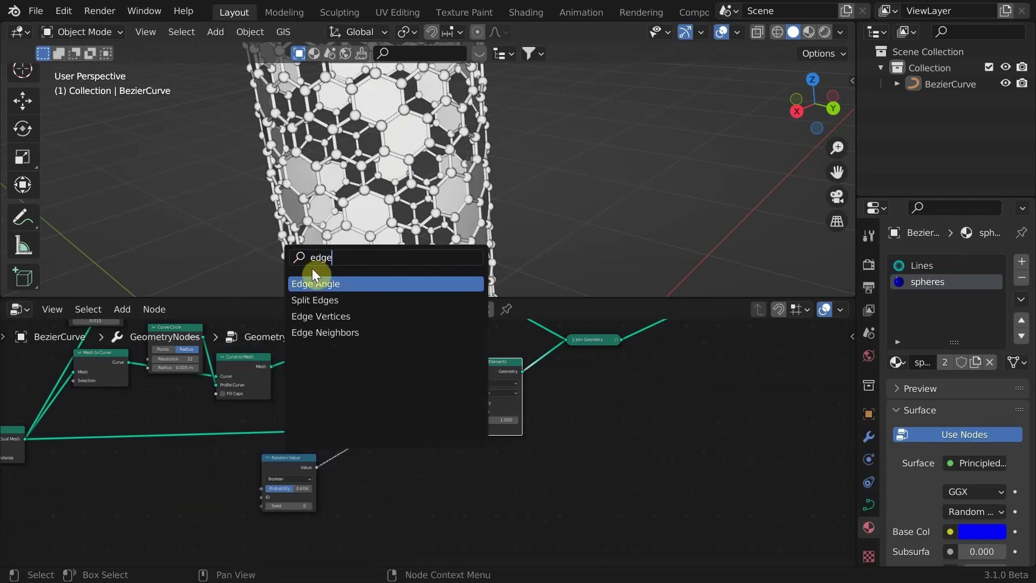
{"action": "left_click", "coordinate": [330, 300]}
{"action": "left_click", "coordinate": [197, 461]}
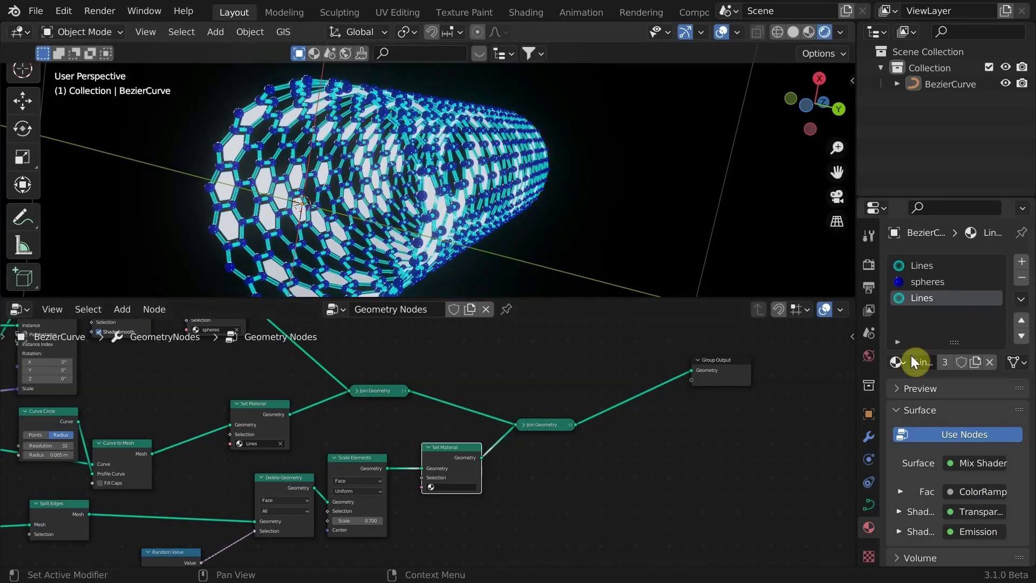
Show the planes material's shader nodes in the newly split editor area
{"action": "left_click", "coordinate": [15, 308]}
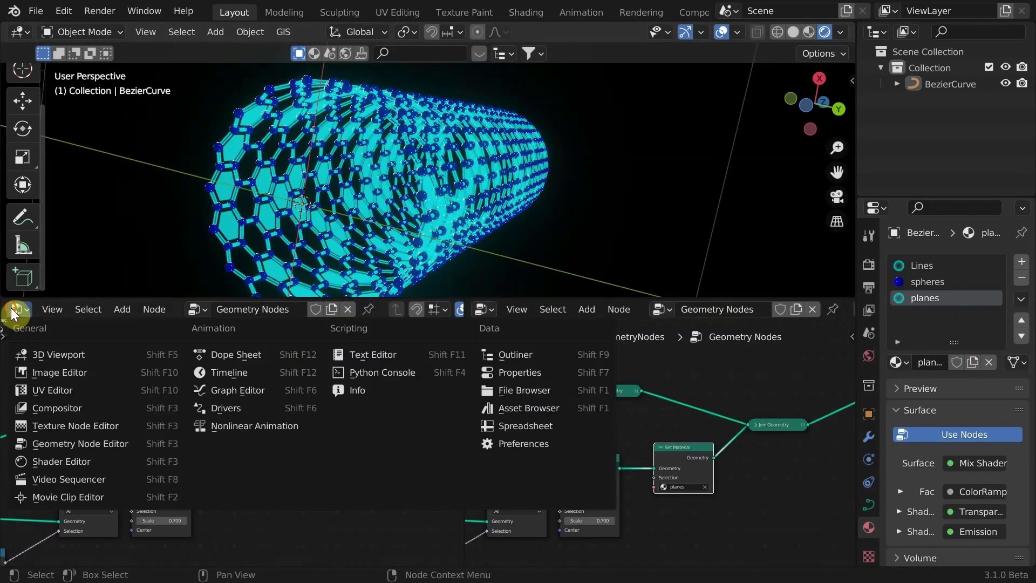
{"action": "left_click", "coordinate": [81, 504]}
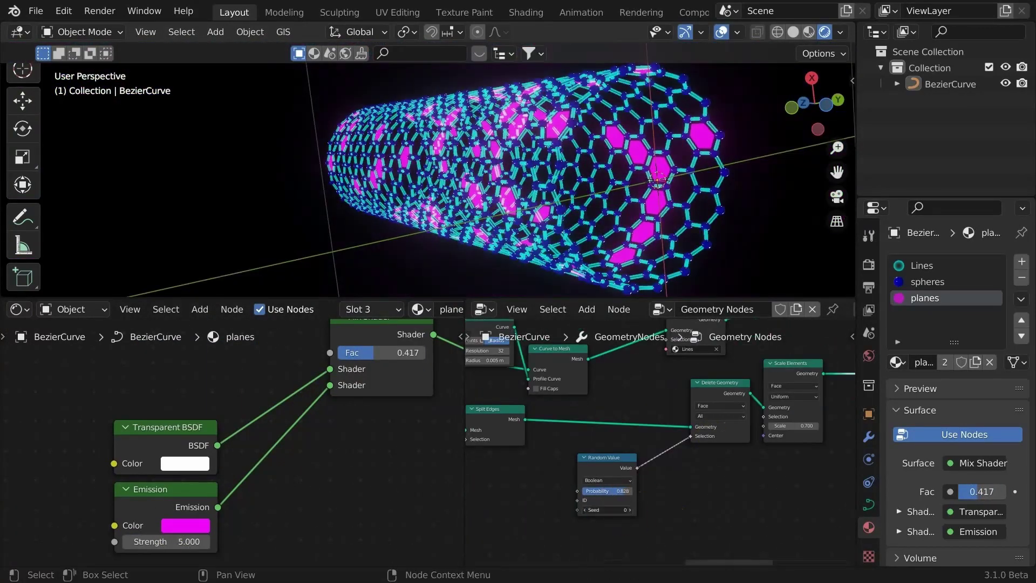
{"action": "middle_click_drag", "start_coordinate": [674, 178], "coordinate": [451, 176]}
Add a Torus Knot 2 x 3 curve and assign the existing Geometry Nodes group to it
{"action": "key", "text": "shift+a"}
{"action": "mouse_move", "coordinate": [382, 241]}
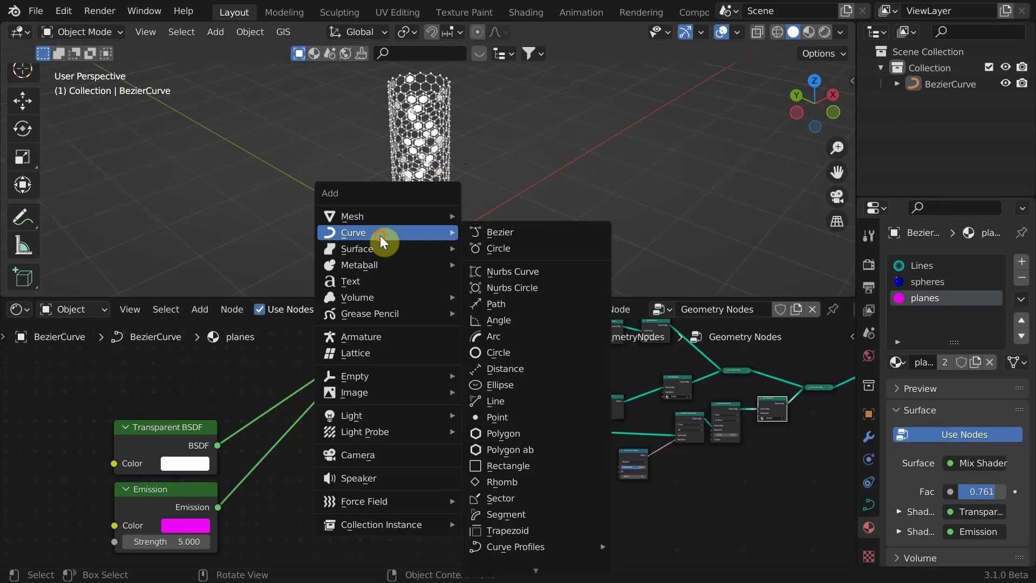
{"action": "left_click", "coordinate": [672, 455]}
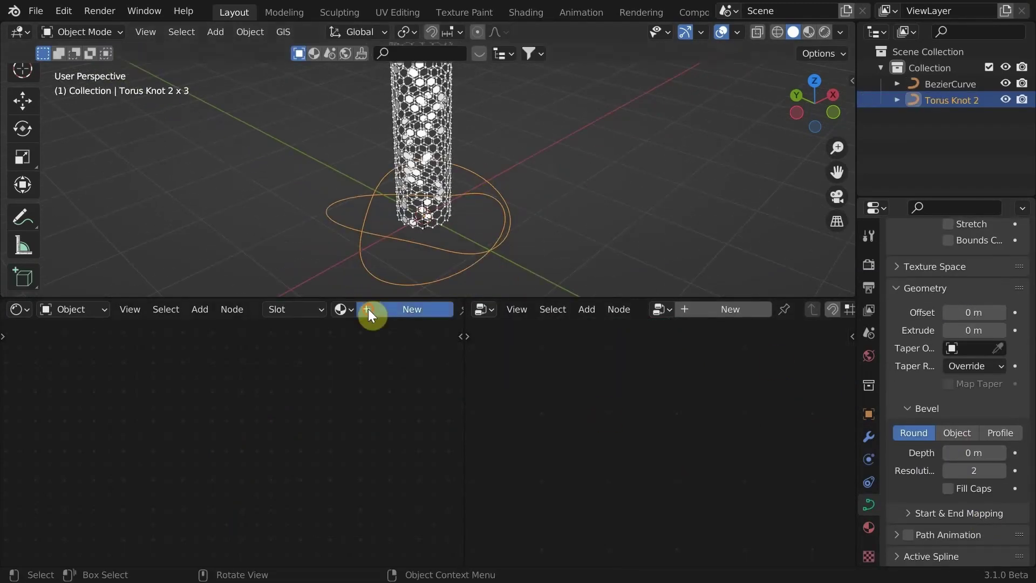
{"action": "left_click", "coordinate": [359, 310]}
{"action": "left_click", "coordinate": [427, 335]}
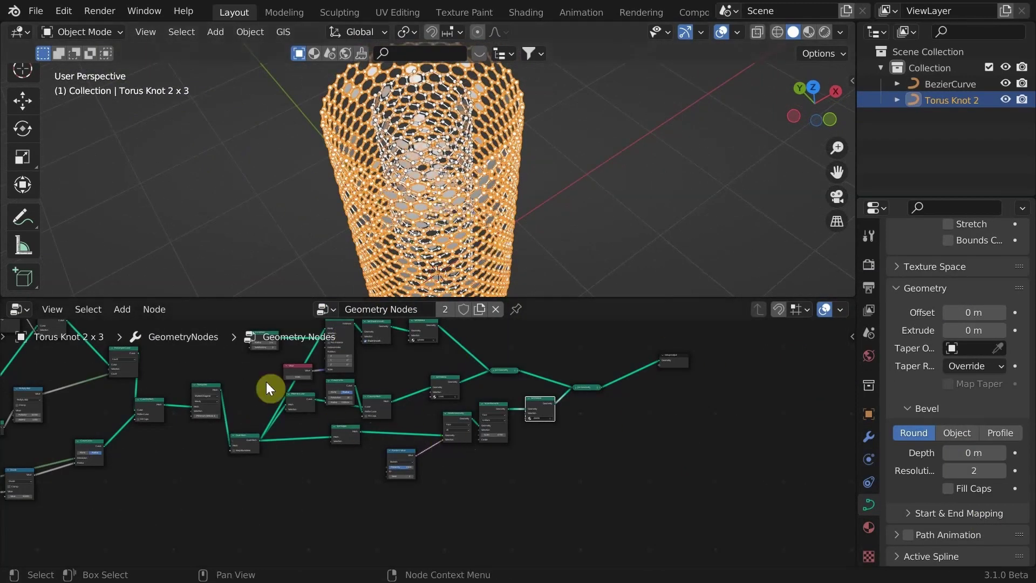
{"action": "scroll", "coordinate": [267, 380], "scroll_direction": "up", "scroll_amount": 5}
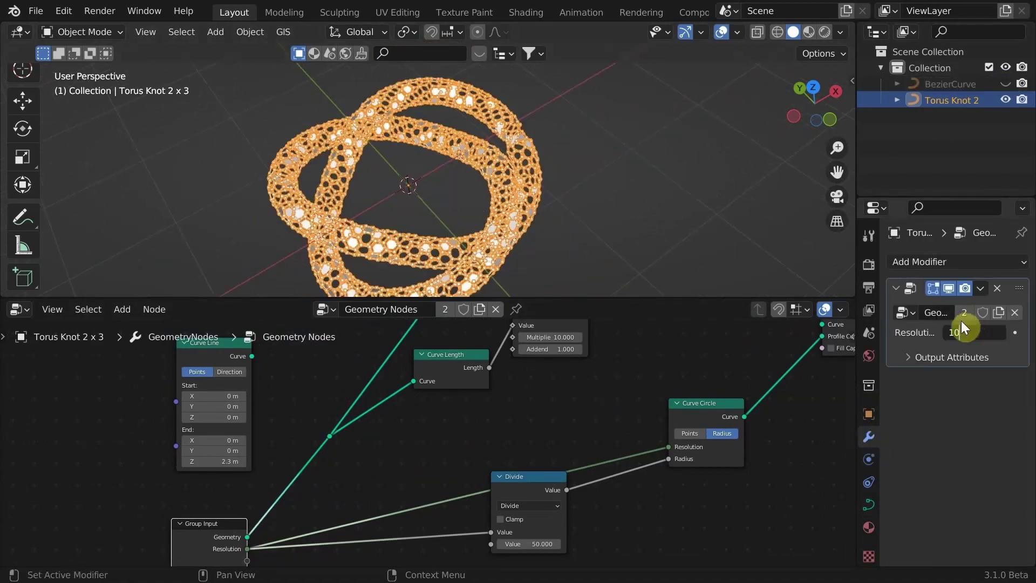
Examine the hexagonal torus knot from several angles and from above, in both solid and rendered shading
{"action": "left_click", "coordinate": [616, 242]}
{"action": "middle_click_drag", "start_coordinate": [561, 226], "coordinate": [511, 216]}
{"action": "middle_click_drag", "start_coordinate": [419, 200], "coordinate": [441, 173]}
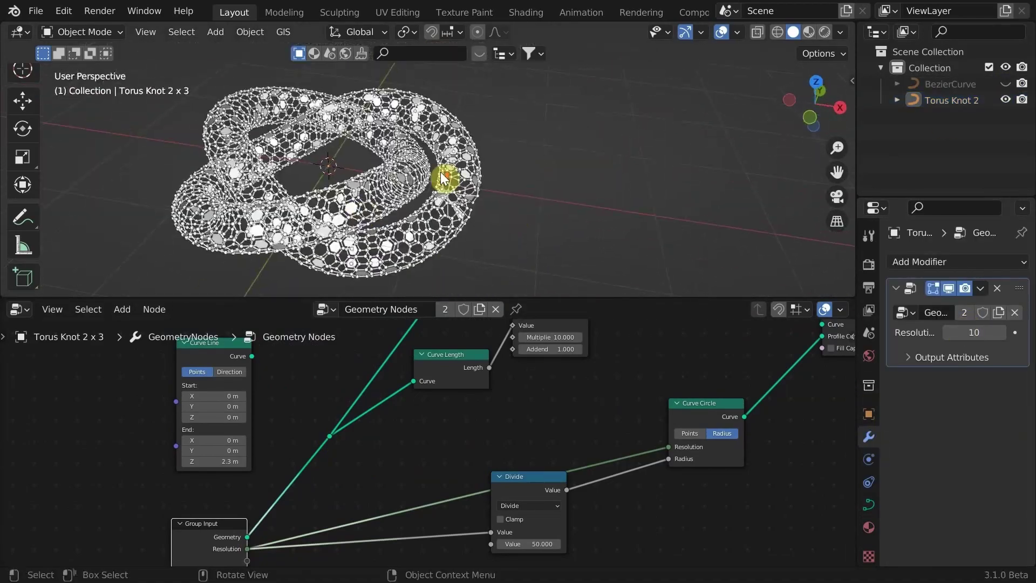
{"action": "left_click", "coordinate": [815, 82]}
{"action": "scroll", "coordinate": [488, 195], "scroll_direction": "up", "scroll_amount": 4}
{"action": "left_click", "coordinate": [824, 32]}
{"action": "mouse_move", "coordinate": [372, 178]}
{"action": "middle_mouse_down"}
{"action": "mouse_move", "coordinate": [363, 109]}
{"action": "mouse_move", "coordinate": [435, 205]}
{"action": "middle_mouse_up"}
{"action": "left_click", "coordinate": [792, 32]}
{"action": "left_click", "coordinate": [816, 81]}
Make the torus knot's node group a single-user copy and set the Multiply factor on the spline length to about 2.352
{"action": "mouse_move", "coordinate": [365, 319]}
{"action": "middle_mouse_down"}
{"action": "mouse_move", "coordinate": [364, 417]}
{"action": "mouse_move", "coordinate": [338, 561]}
{"action": "middle_mouse_up"}
{"action": "scroll", "coordinate": [338, 486], "scroll_direction": "down", "scroll_amount": 1}
{"action": "scroll", "coordinate": [431, 168], "scroll_direction": "up", "scroll_amount": 4}
{"action": "left_click", "coordinate": [448, 309]}
{"action": "mouse_move", "coordinate": [350, 390]}
{"action": "left_mouse_down"}
{"action": "mouse_move", "coordinate": [340, 389]}
{"action": "mouse_move", "coordinate": [369, 390]}
{"action": "left_mouse_up"}
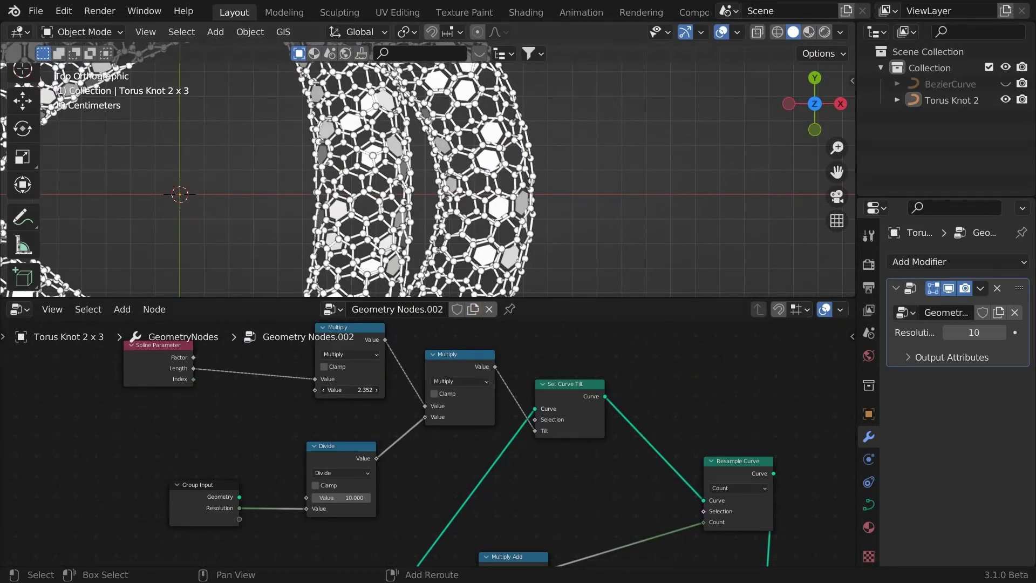
Duplicate the torus knot in place and remove the Geometry Nodes modifier from the copy
{"action": "scroll", "coordinate": [456, 135], "scroll_direction": "down", "scroll_amount": 4}
{"action": "left_click", "coordinate": [475, 149]}
{"action": "key", "text": "shift+d"}
{"action": "right_click", "coordinate": [528, 99]}
{"action": "left_click", "coordinate": [996, 288]}
Rename the duplicated torus knot curve to "camera path"
{"action": "double_click", "coordinate": [953, 116]}
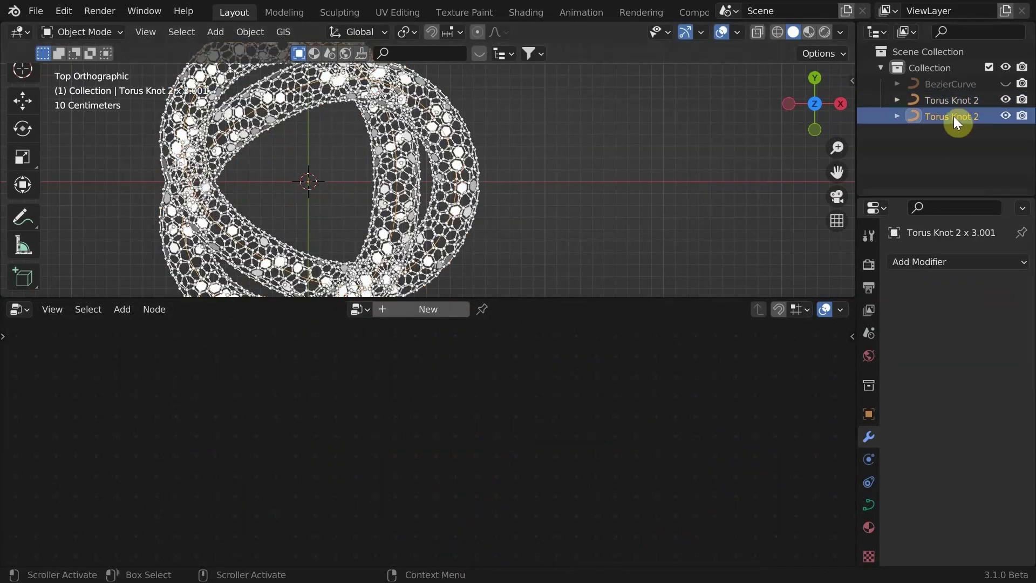
{"action": "type", "text": "camera path"}
{"action": "key", "text": "Return"}
Add a cube-shaped Empty at the world origin
{"action": "key", "text": "shift+a"}
{"action": "mouse_move", "coordinate": [264, 339]}
{"action": "left_click", "coordinate": [382, 408]}
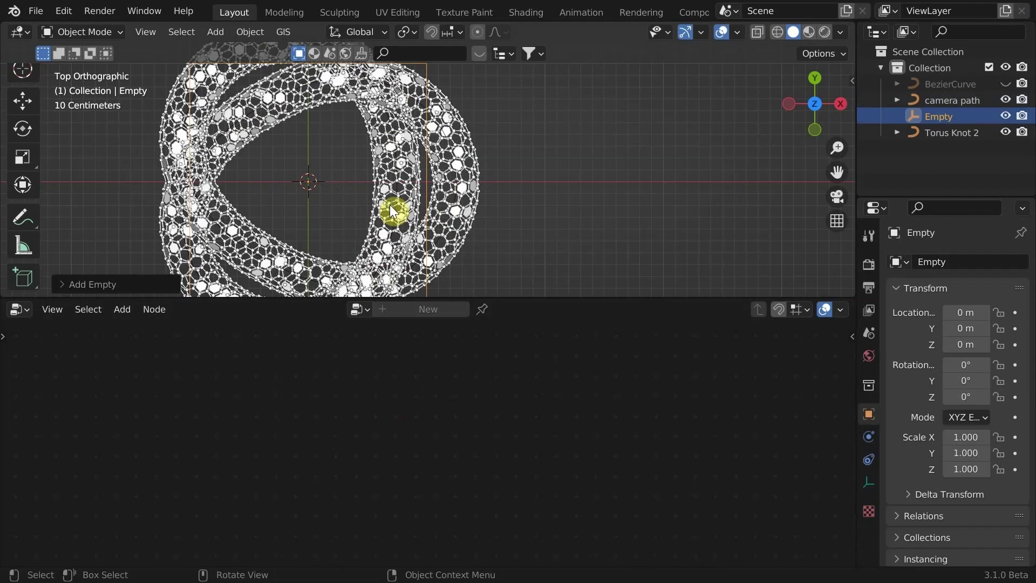
Scale down the cube Empty with its scale applied, and add a camera at the world origin
{"action": "scroll", "coordinate": [390, 205], "scroll_direction": "down", "scroll_amount": 2}
{"action": "key", "text": "s"}
{"action": "left_click", "coordinate": [372, 181], "text": "ctrl"}
{"action": "scroll", "coordinate": [372, 181], "scroll_direction": "up", "scroll_amount": 2}
{"action": "key", "text": "ctrl+a"}
{"action": "key", "text": "s"}
{"action": "key", "text": "shift+a"}
{"action": "left_click", "coordinate": [259, 281]}
Add a Follow Path constraint to the Empty with the camera path as target and Fixed Position enabled
{"action": "left_click", "coordinate": [938, 133]}
{"action": "left_click", "coordinate": [868, 459]}
{"action": "left_click", "coordinate": [957, 262]}
{"action": "left_click", "coordinate": [944, 364]}
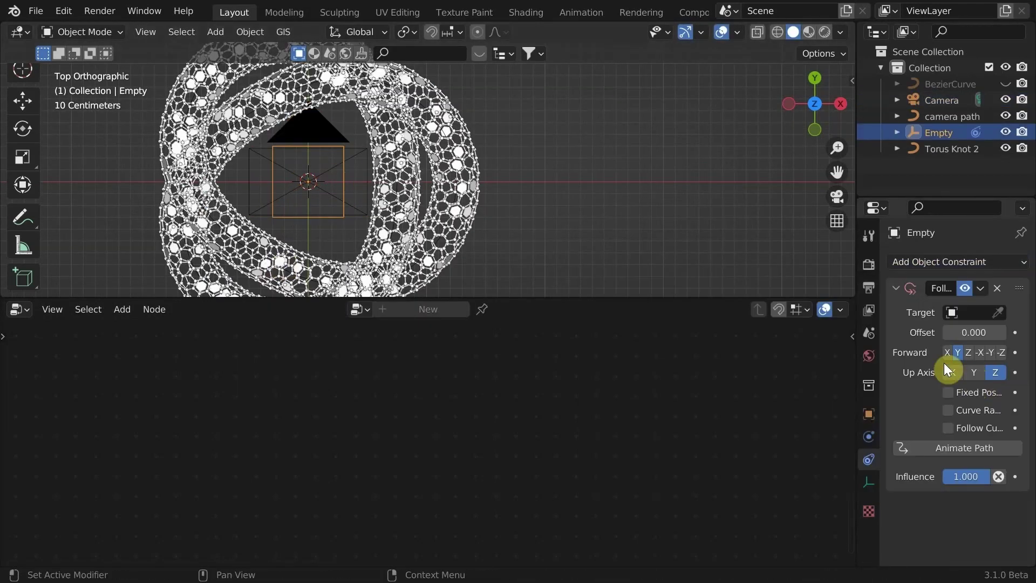
{"action": "left_click", "coordinate": [950, 394]}
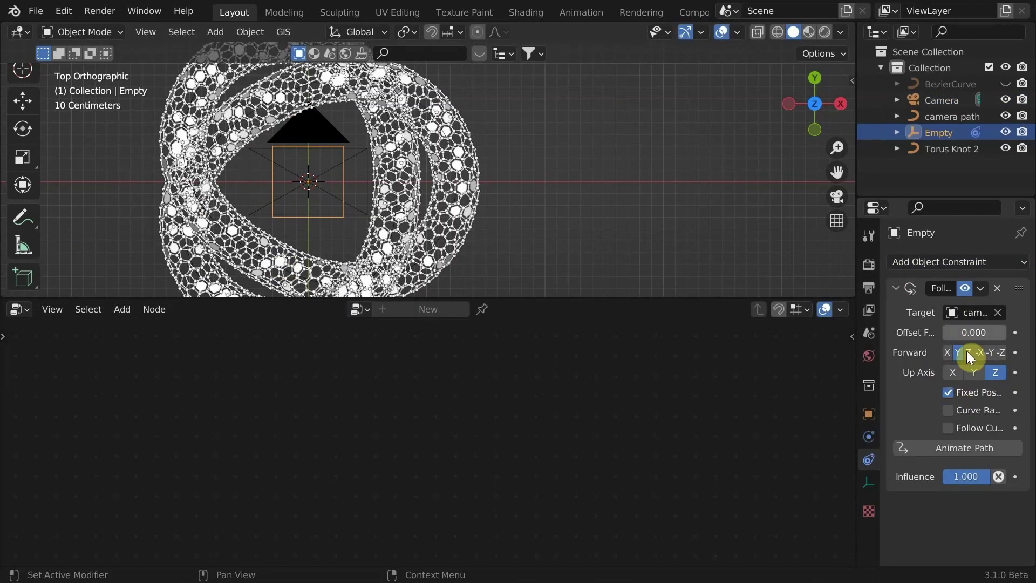
{"action": "left_click", "coordinate": [953, 116]}
{"action": "key", "text": "g"}
{"action": "right_click", "coordinate": [631, 188]}
Disable Fixed Position on the Empty's Follow Path constraint and set its Offset to 2.400
{"action": "left_click", "coordinate": [938, 132]}
{"action": "left_click", "coordinate": [968, 312]}
{"action": "left_click", "coordinate": [929, 350]}
{"action": "left_click", "coordinate": [947, 393]}
{"action": "left_click_drag", "start_coordinate": [971, 332], "coordinate": [987, 332]}
Hide the torus knot nanotube in the viewport, leaving the camera path, camera and Empty displayed
{"action": "middle_click_drag", "start_coordinate": [483, 229], "coordinate": [442, 148]}
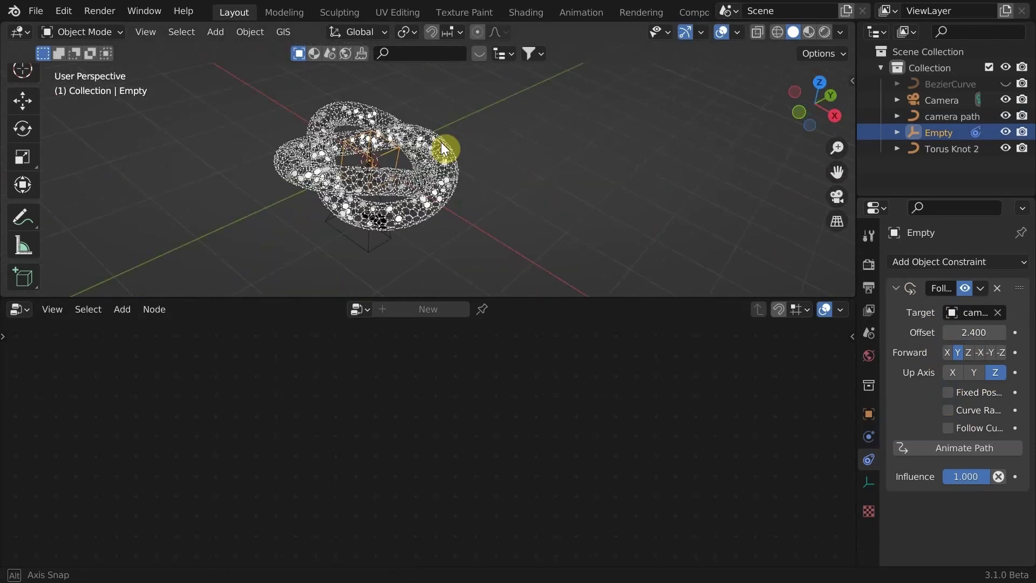
{"action": "scroll", "coordinate": [442, 147], "scroll_direction": "up", "scroll_amount": 2}
{"action": "left_click", "coordinate": [1005, 149]}
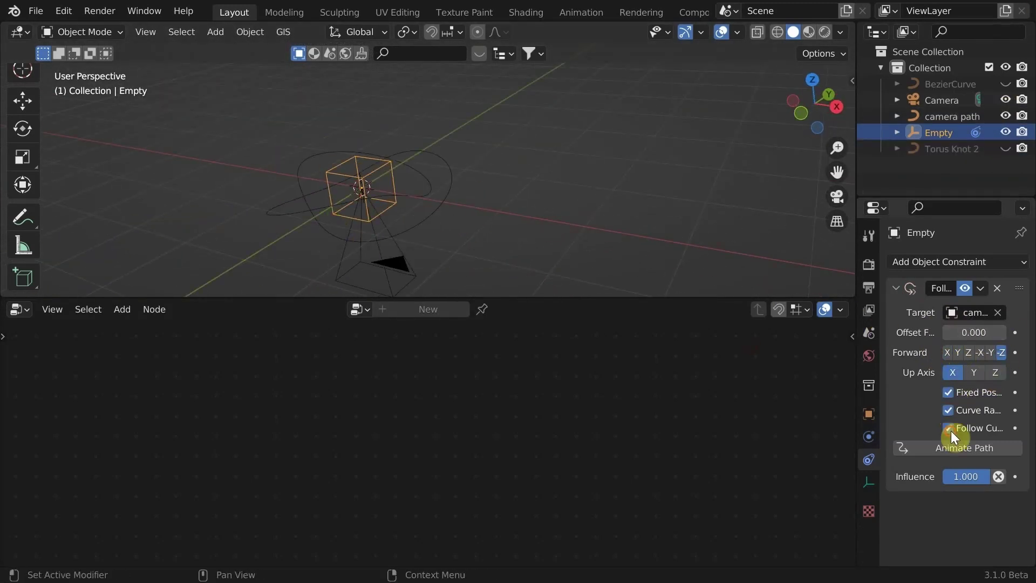
Replace the Empty's constraint with a new Follow Path constraint that targets the camera path and has Follow Curve enabled
{"action": "key", "text": "x"}
{"action": "key", "text": "KP_7"}
{"action": "left_click", "coordinate": [918, 262]}
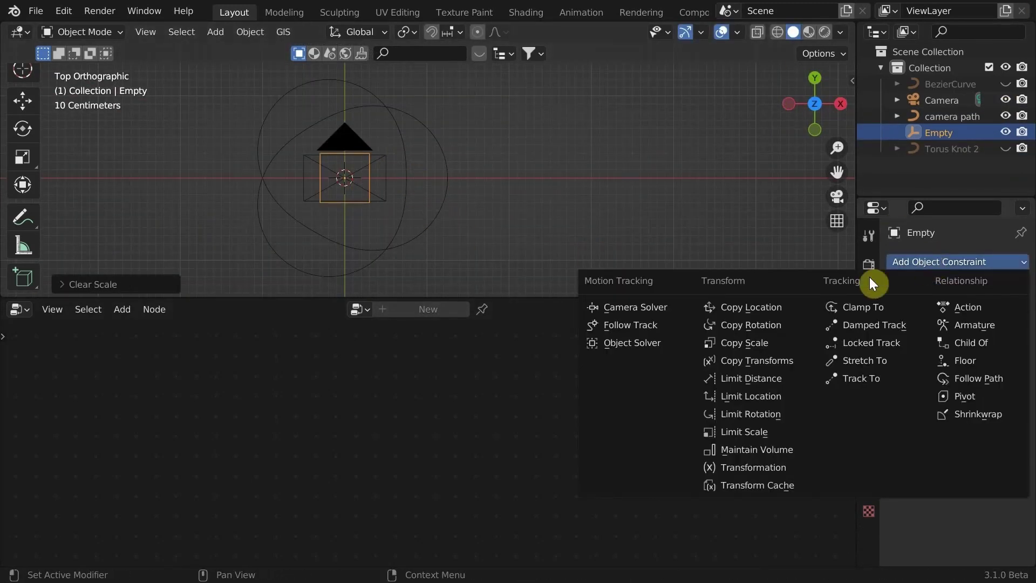
{"action": "left_click", "coordinate": [955, 379]}
{"action": "left_click", "coordinate": [970, 315]}
{"action": "left_click", "coordinate": [955, 354]}
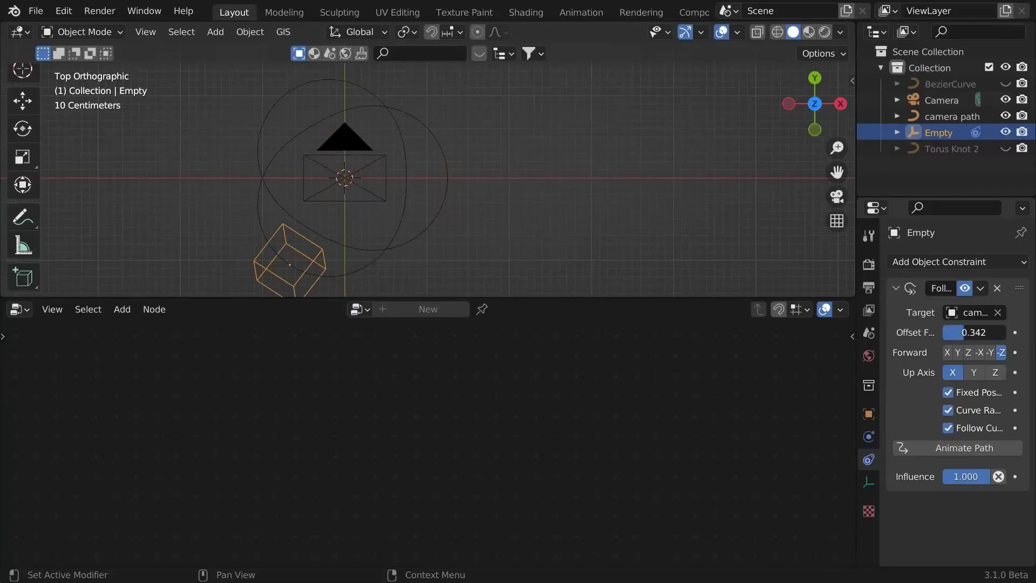
Parent the camera to the Empty and rotate it to look along the inside of the nanotube
{"action": "left_click", "coordinate": [364, 156]}
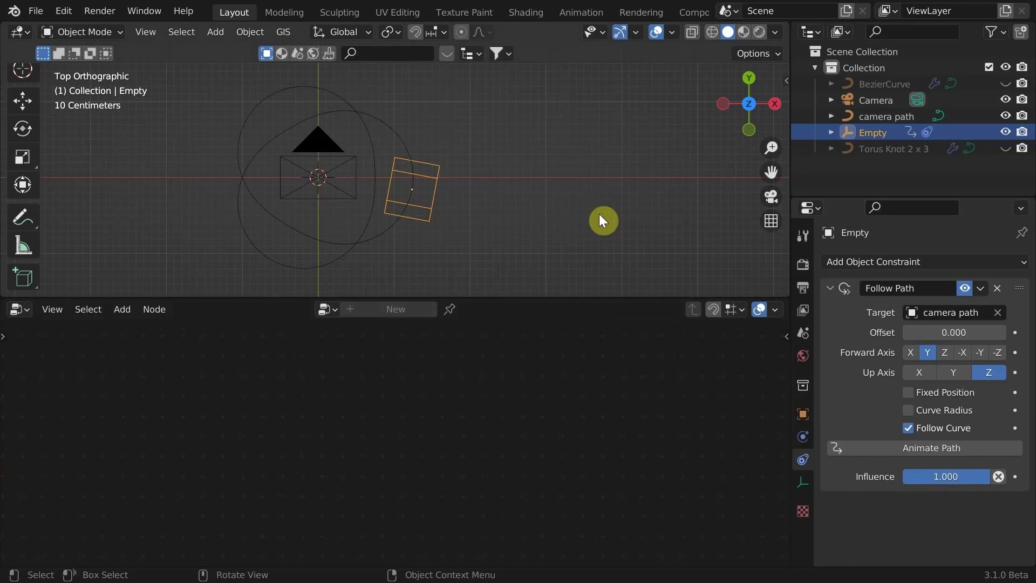
{"action": "left_click", "coordinate": [342, 179]}
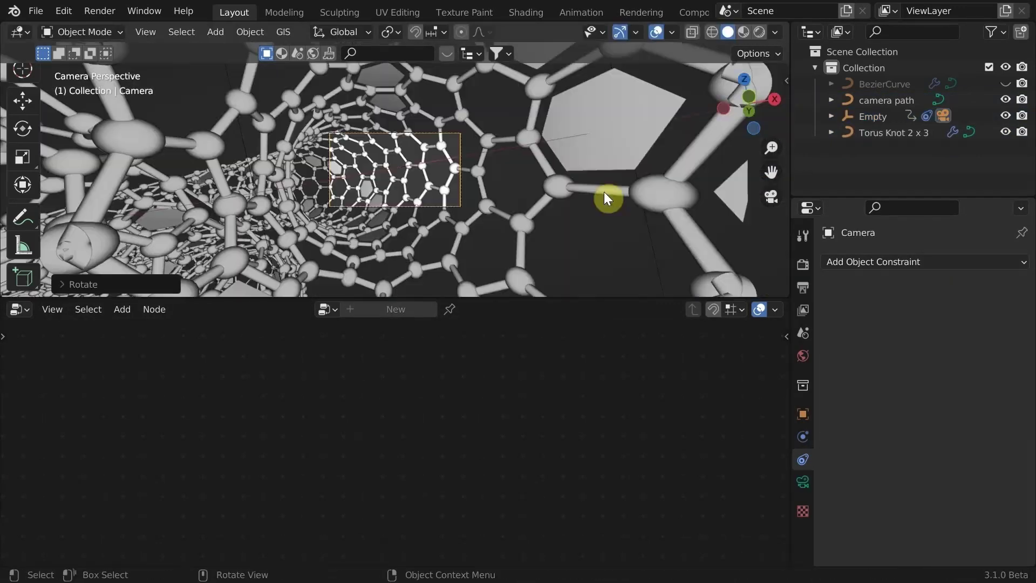